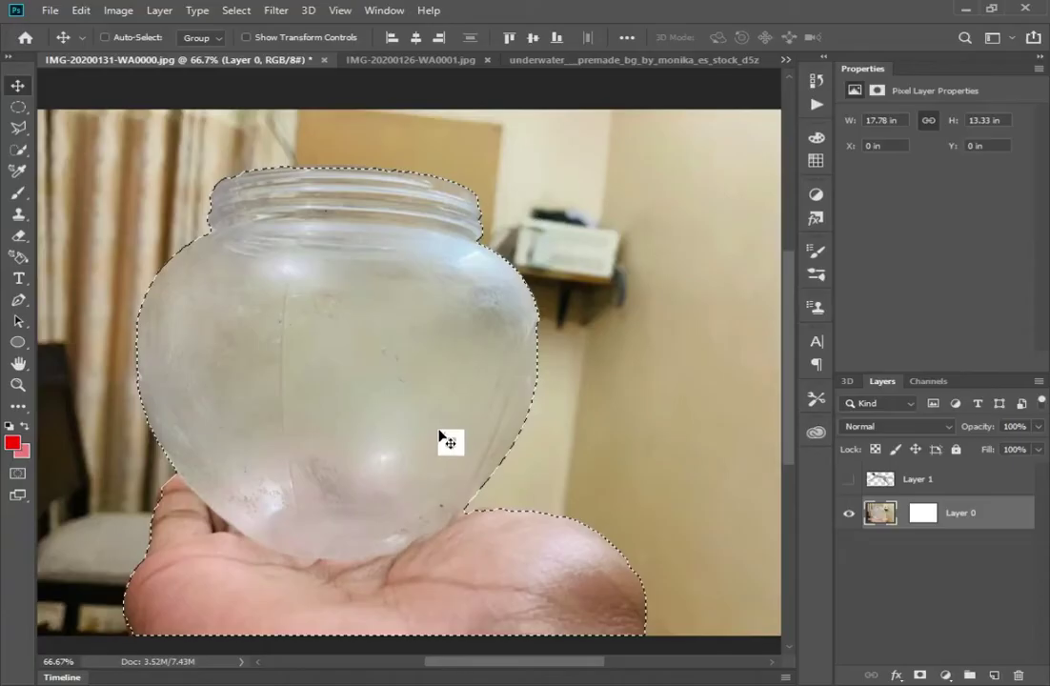
Nudge the jar layer slightly with the Move tool, keeping the jar-and-hand selection active.
mouse_move(450, 438)
left_mouse_down()
mouse_move(444, 420)
mouse_move(441, 440)
left_mouse_up()
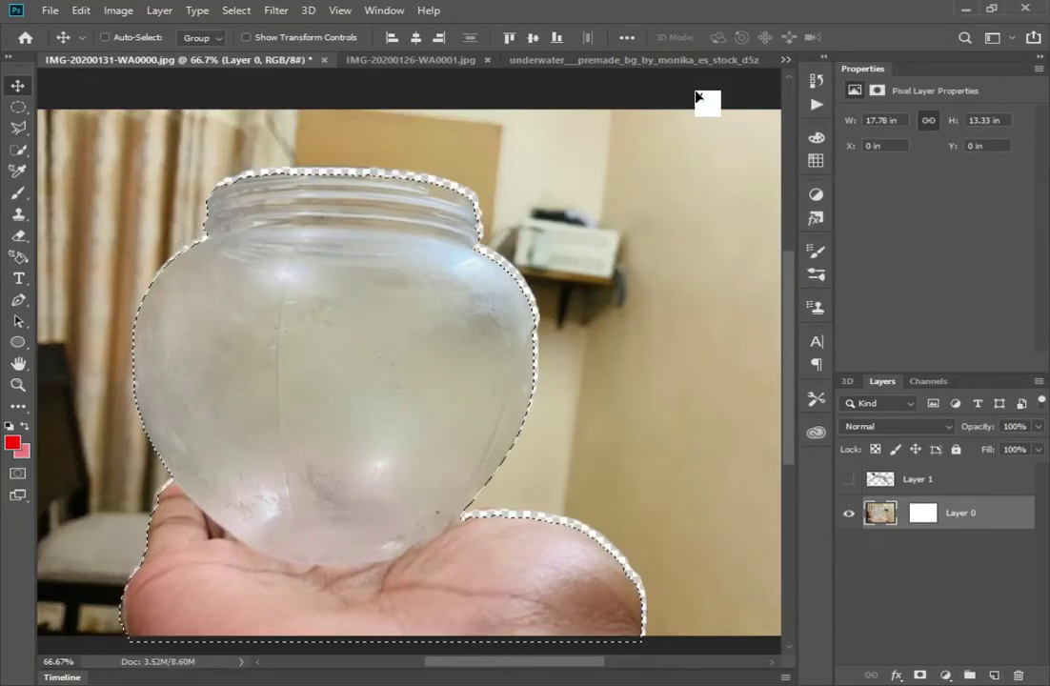
In the man photo, shift the cut-out man up and to the right.
left_click(785, 59)
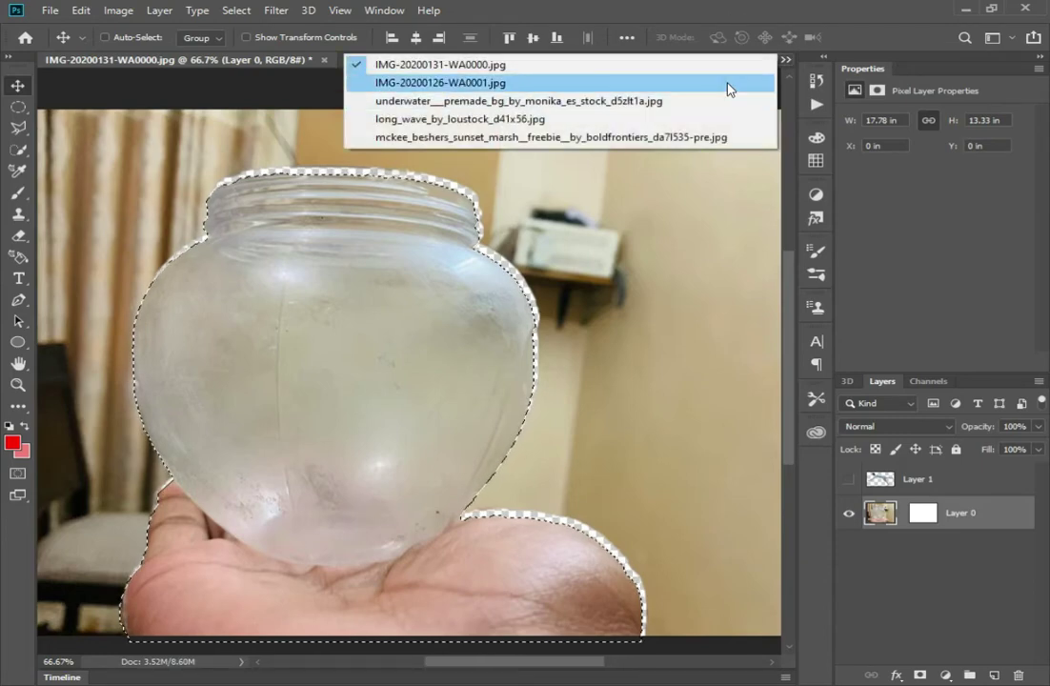
left_click(729, 89)
mouse_move(507, 373)
left_mouse_down()
mouse_move(541, 274)
mouse_move(488, 386)
left_mouse_up()
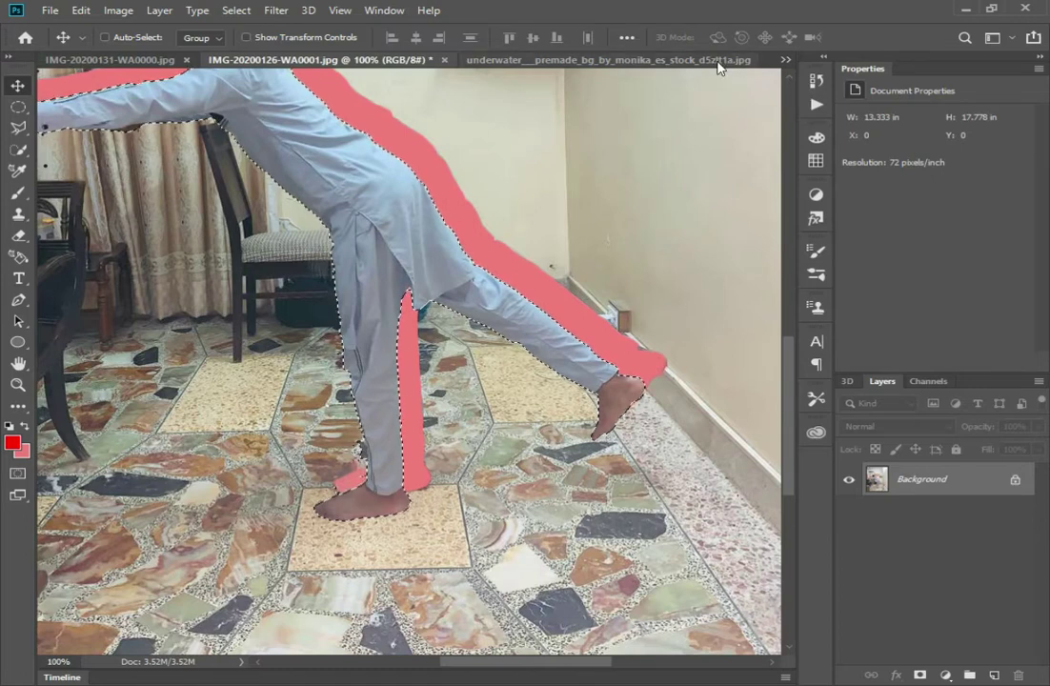
In the sunset marsh document, show the jar-in-hand layer and keep the floating man hidden.
left_click(785, 59)
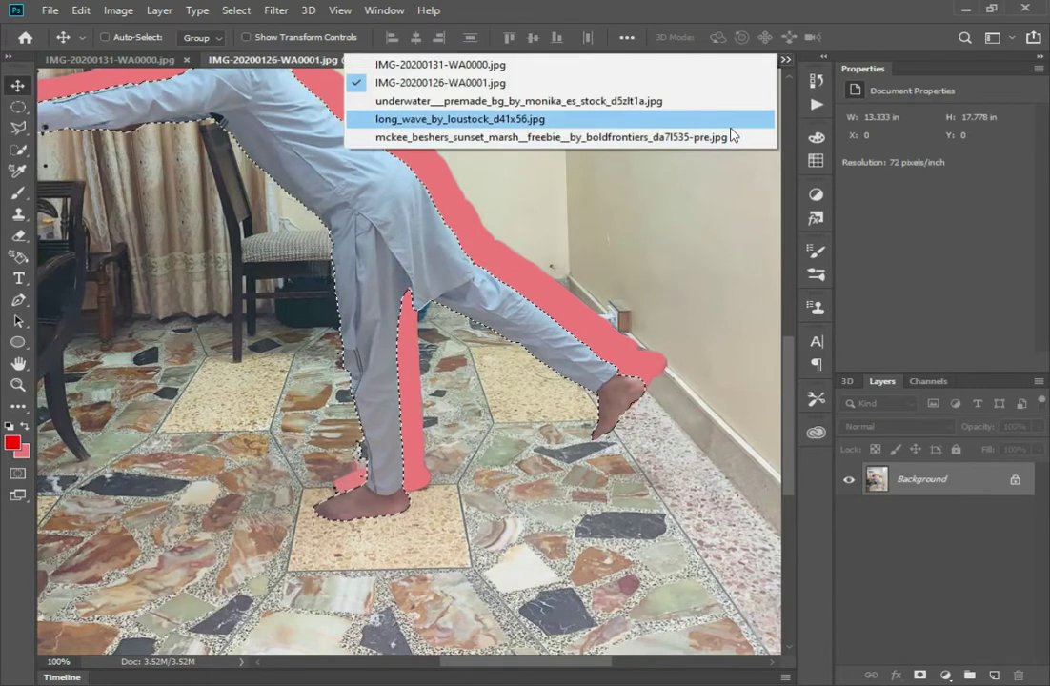
left_click(729, 137)
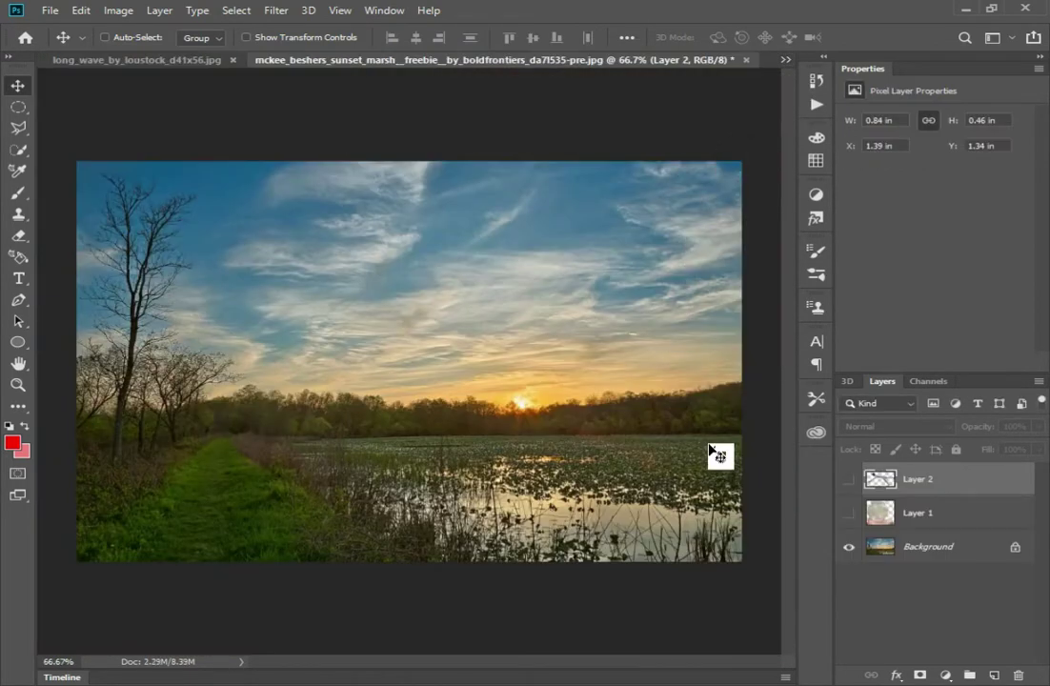
left_click(848, 479)
left_click(848, 512)
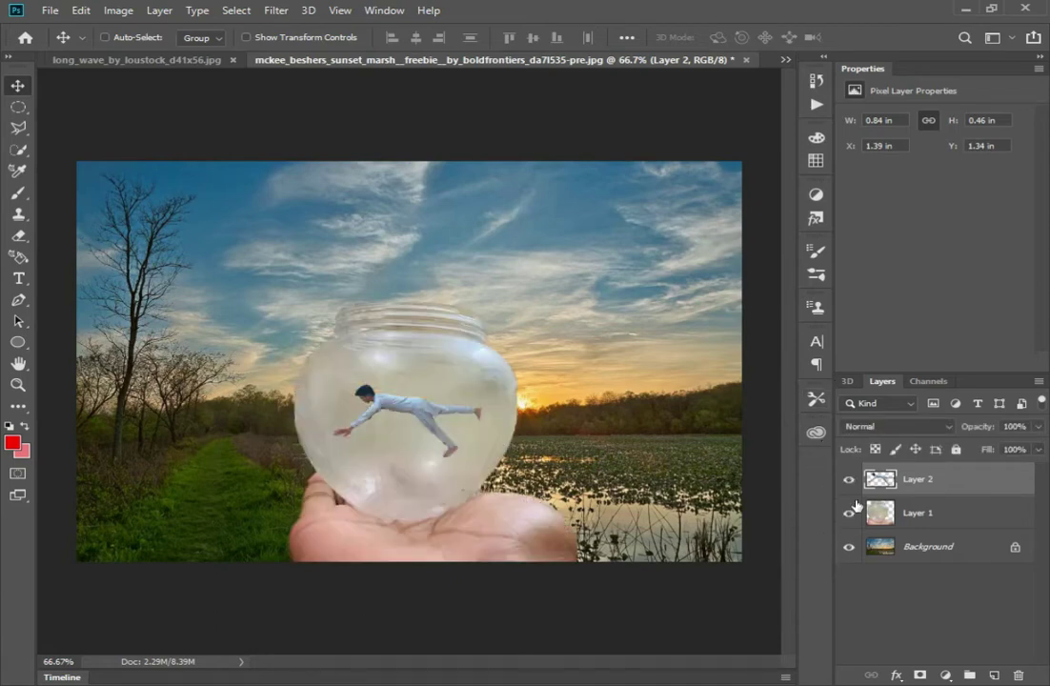
key("ctrl+comma")
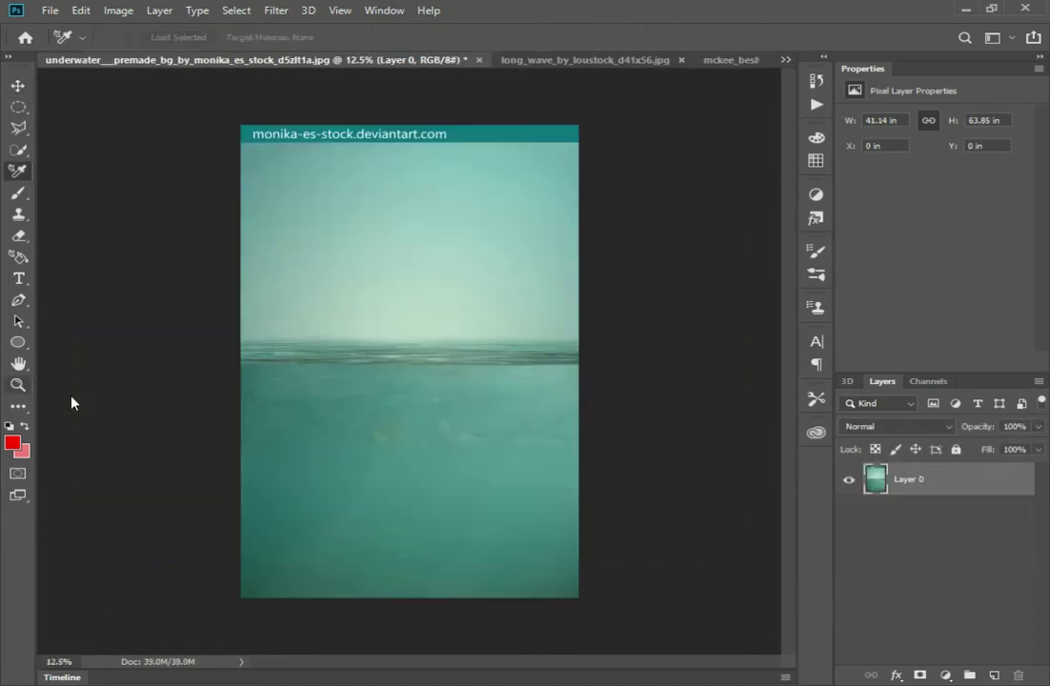
left_click(18, 405)
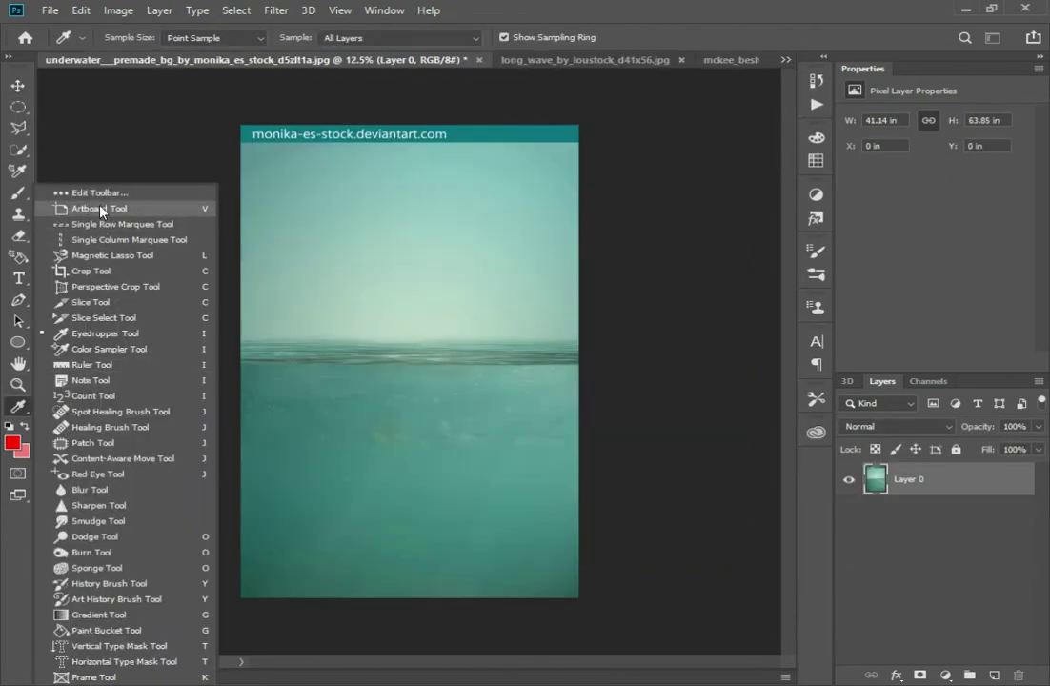
Crop the top strip off the underwater image.
left_click(118, 275)
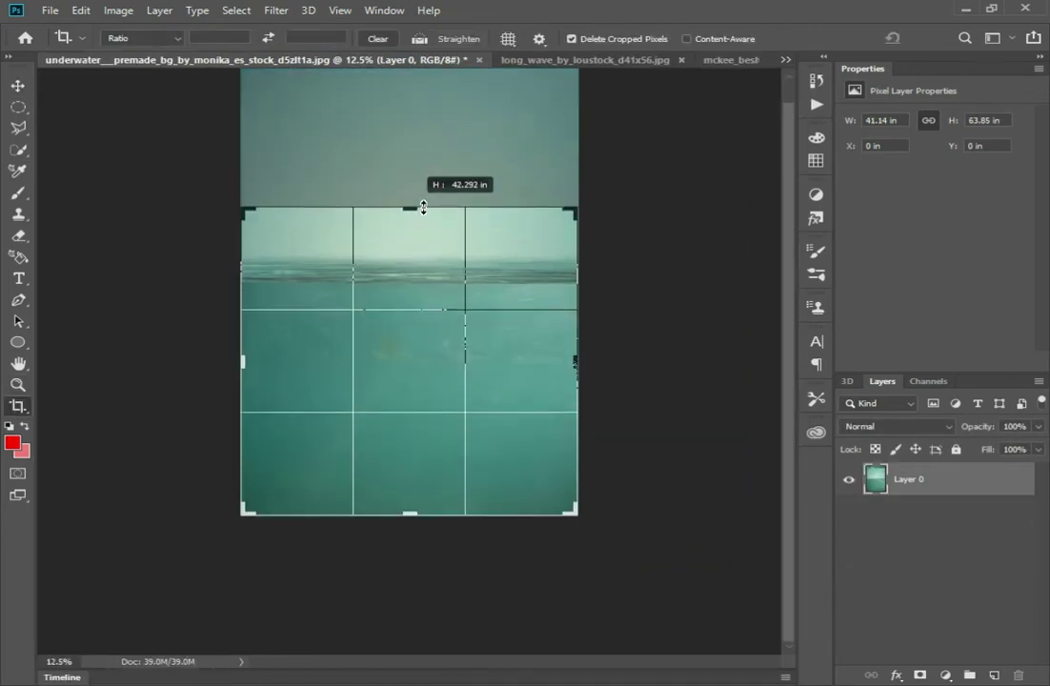
left_click_drag(425, 130, 424, 180)
key("Return")
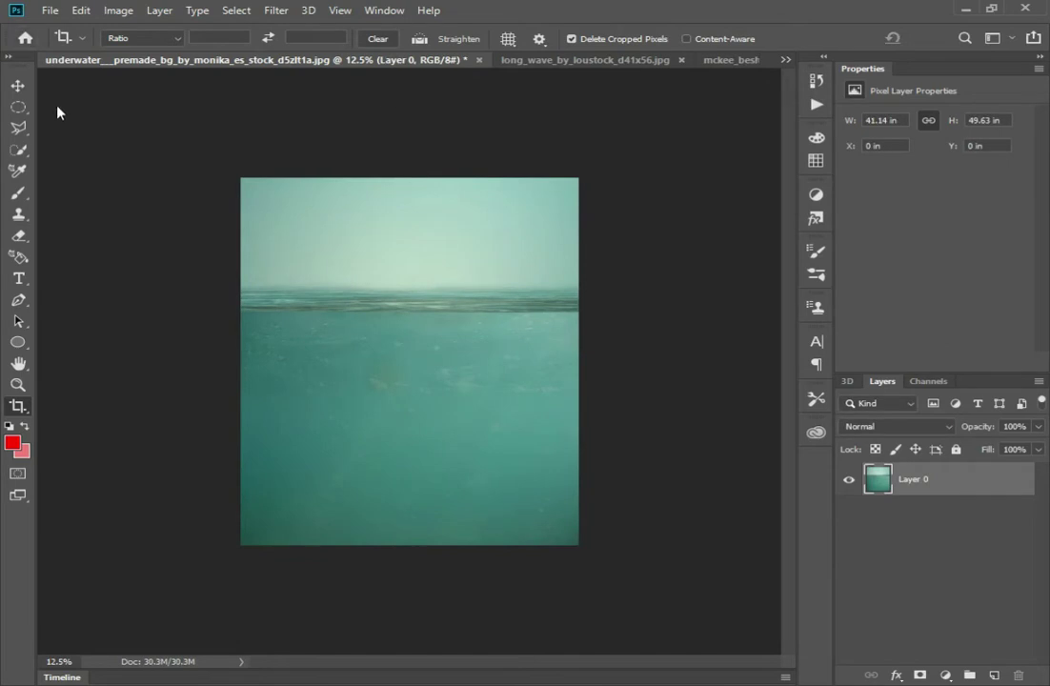
Drag the cropped underwater layer into the marsh scene and scale it down.
left_click(18, 86)
mouse_move(380, 571)
left_mouse_down()
mouse_move(682, 100)
mouse_move(440, 419)
mouse_move(457, 306)
left_mouse_up()
key("ctrl+t")
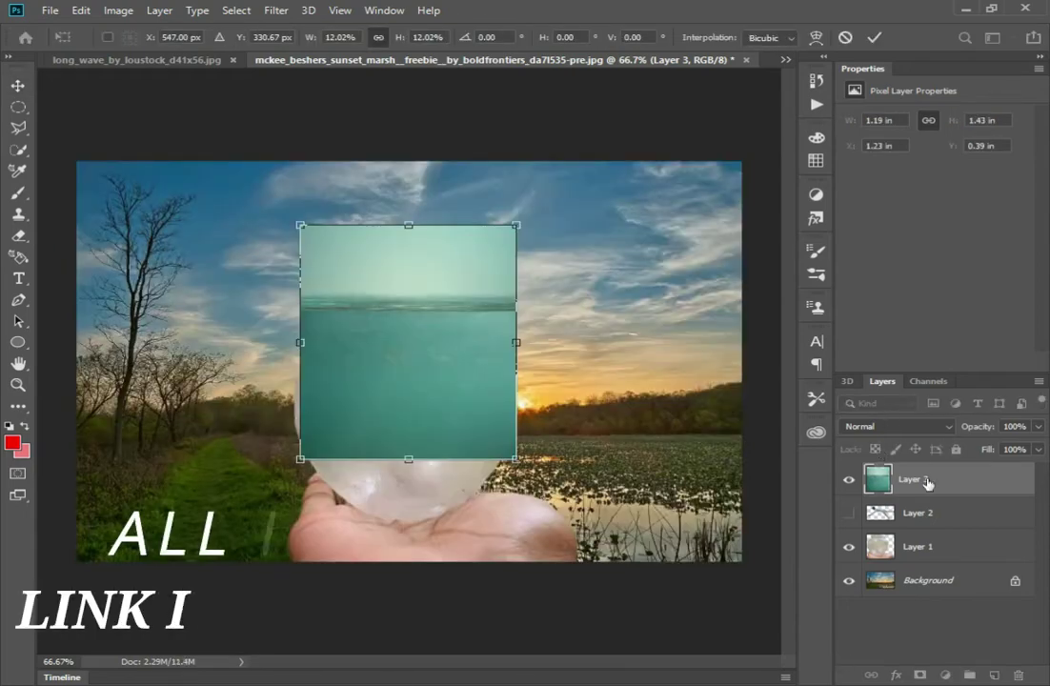
key("Return")
right_click(910, 483)
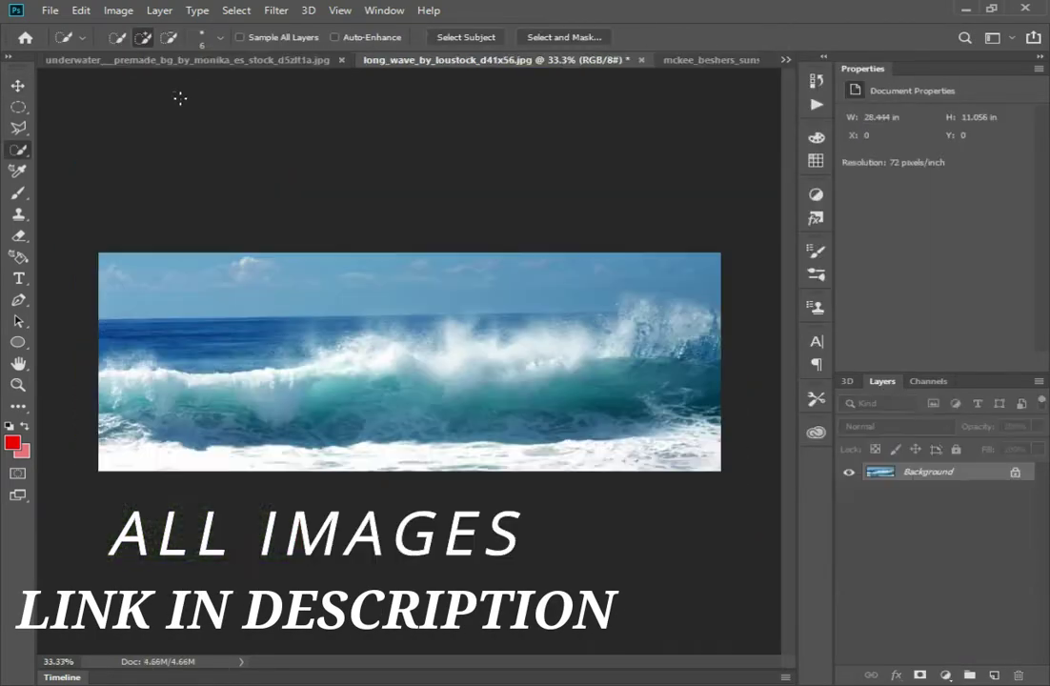
Switch through the open documents to the IMG-20200131-WA0000 jar photo.
left_click(154, 57)
left_click(572, 60)
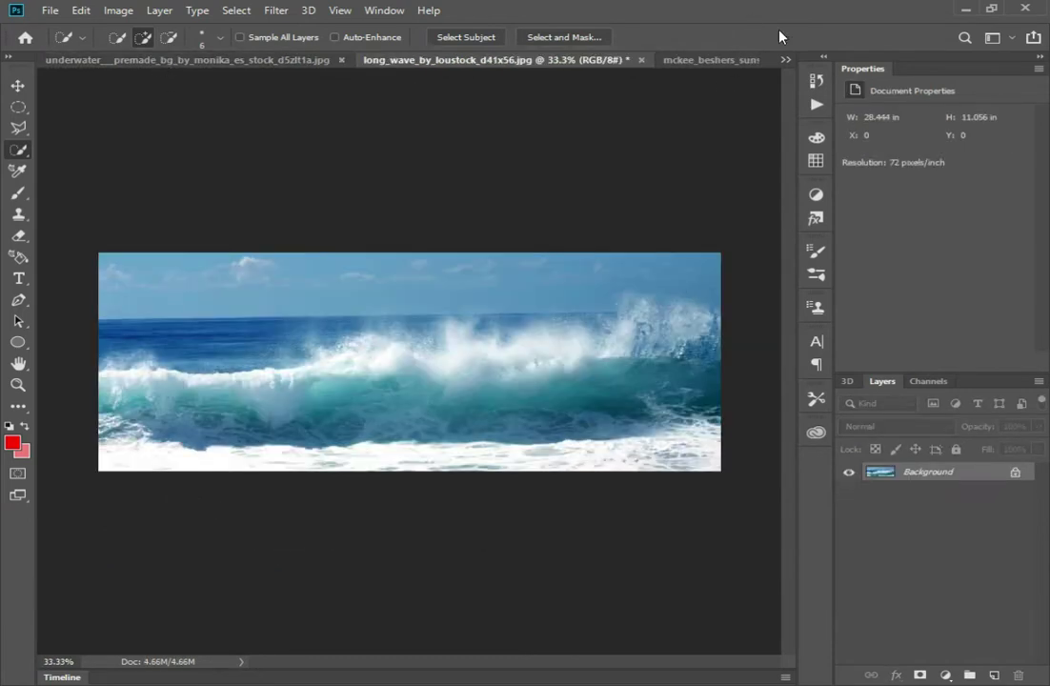
left_click(785, 59)
left_click(710, 61)
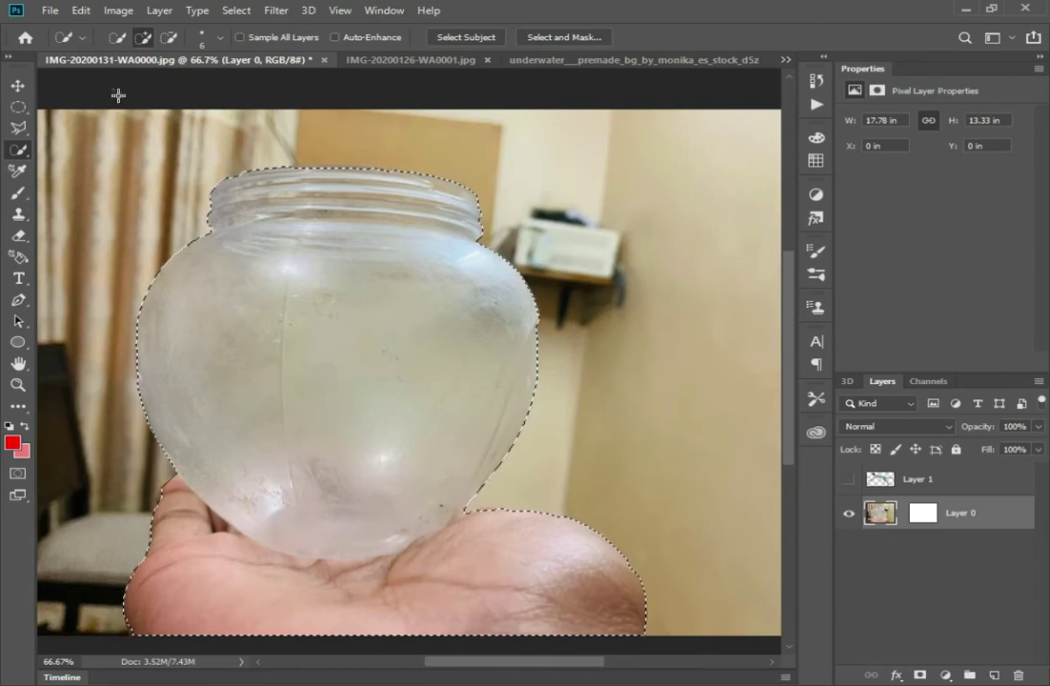
Subtract the hand from the jar selection and drag the jar toward the underwater tab.
left_click(168, 37)
left_click_drag(278, 598, 580, 534)
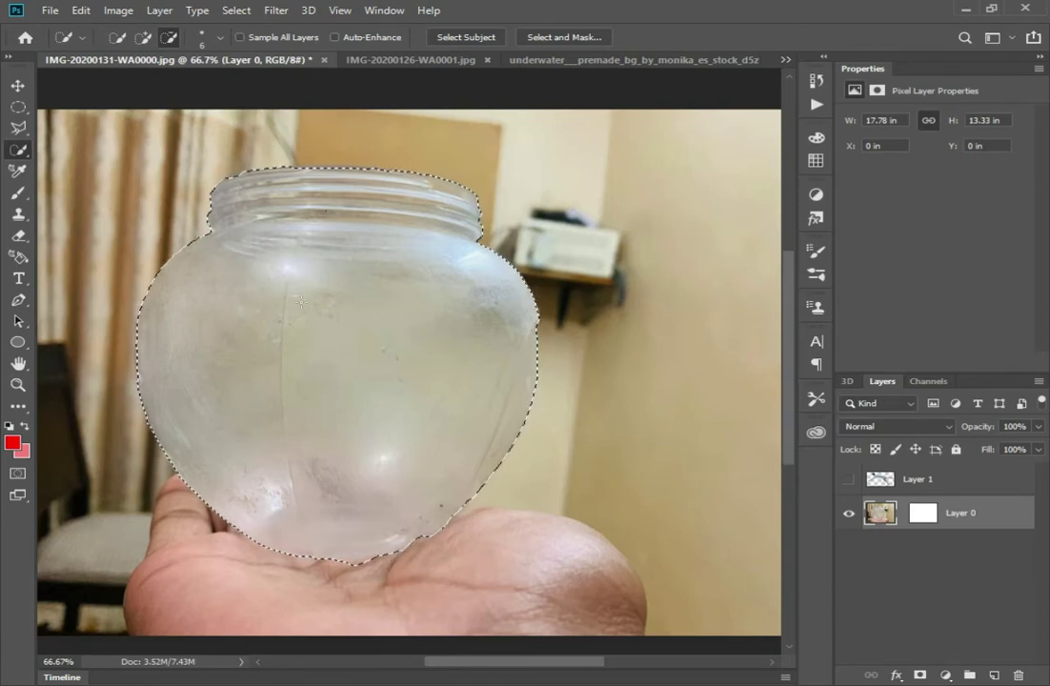
key("v")
left_click_drag(305, 429, 543, 71)
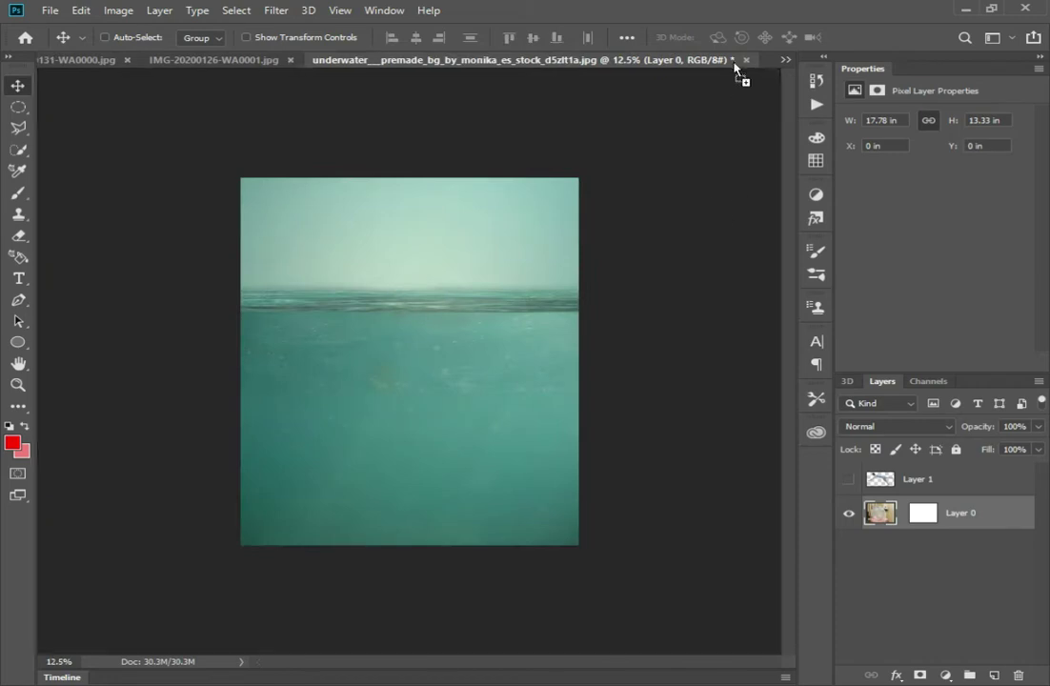
Bring the cut-out jar into the marsh scene as Layer 4 at the top of the stack.
left_click_drag(542, 71, 509, 452)
left_click(784, 59)
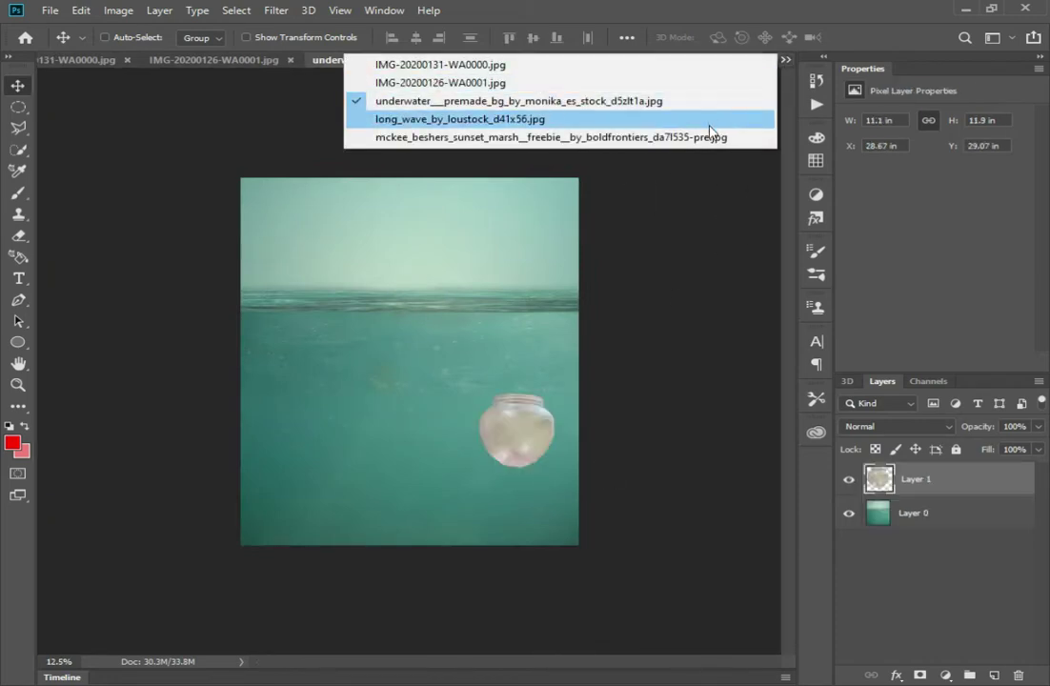
left_click(619, 131)
mouse_move(228, 85)
left_mouse_down()
mouse_move(710, 81)
mouse_move(620, 305)
left_mouse_up()
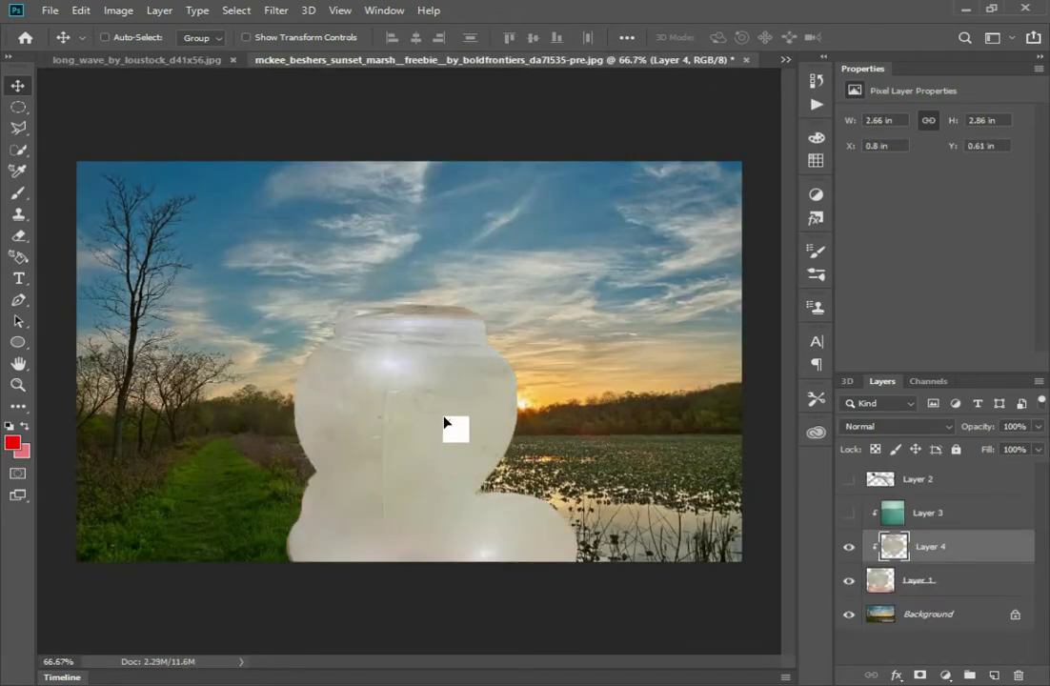
left_click_drag(445, 427, 340, 379)
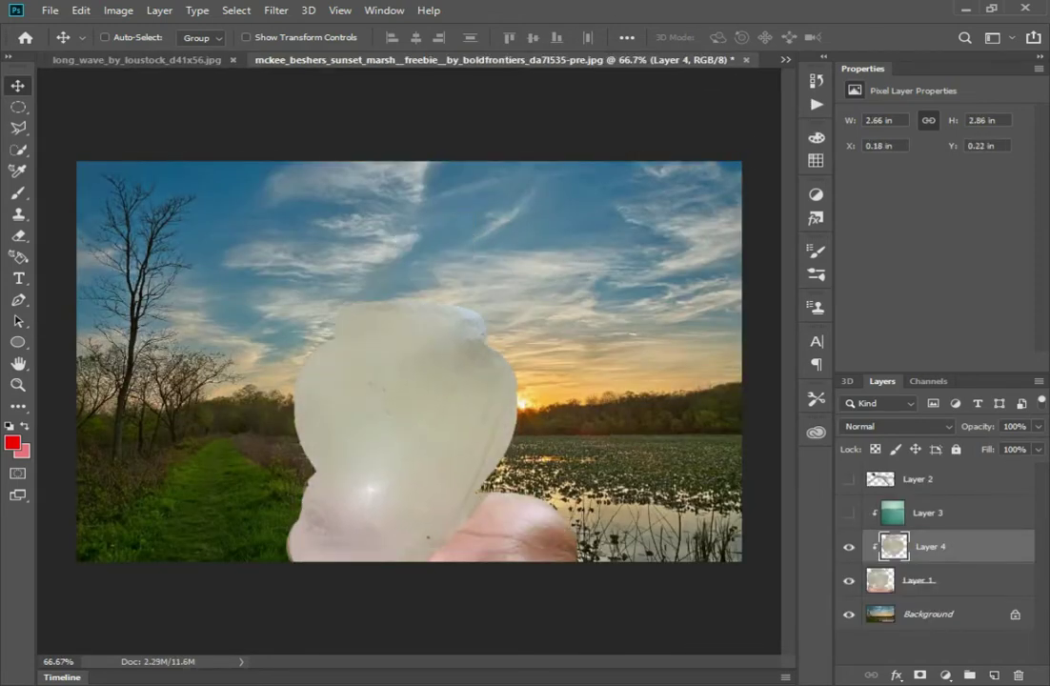
left_click_drag(882, 539, 882, 469)
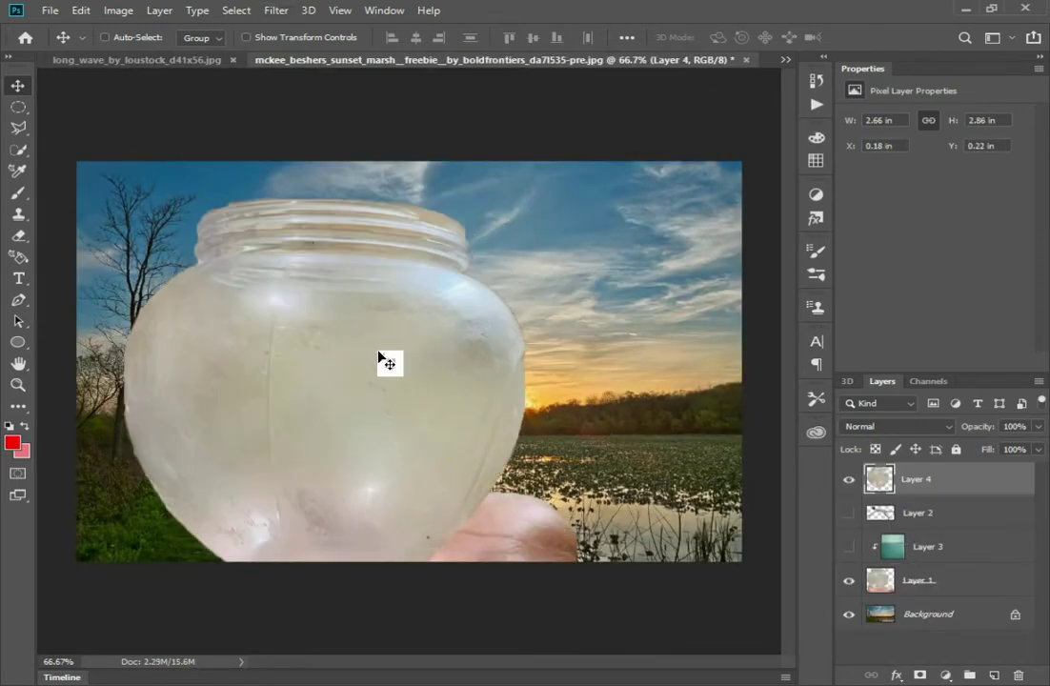
Move and scale the jar so it sits over the hand.
left_click_drag(379, 356, 445, 315)
key("ctrl+t")
mouse_move(434, 160)
left_mouse_down()
mouse_move(443, 236)
mouse_move(435, 448)
left_mouse_up()
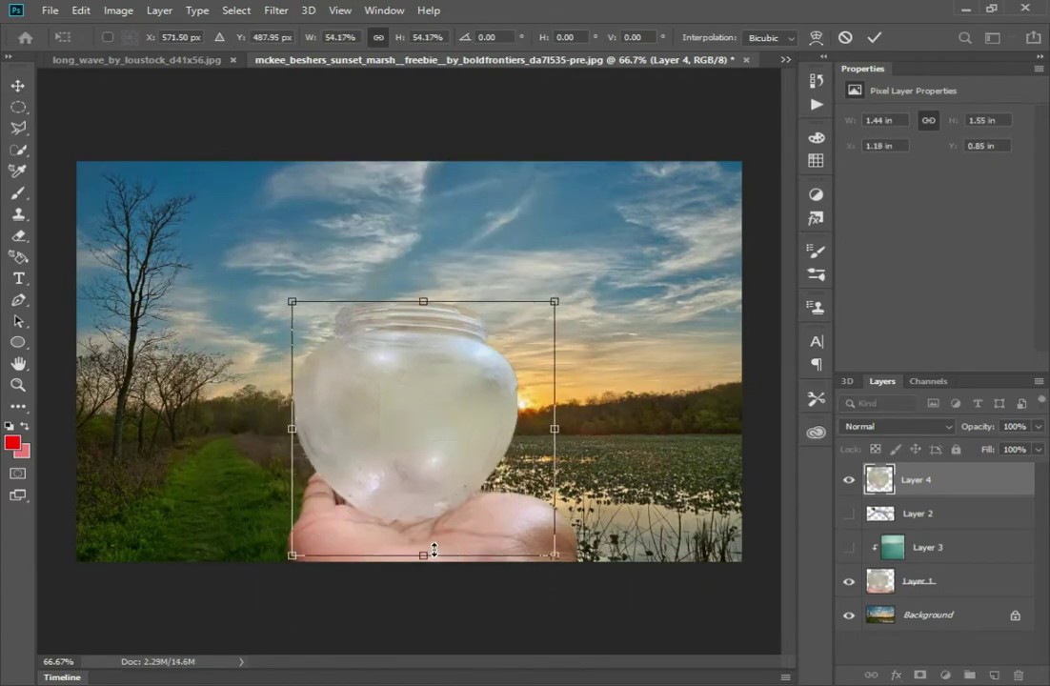
left_click_drag(433, 549, 429, 562)
left_click_drag(417, 440, 418, 436)
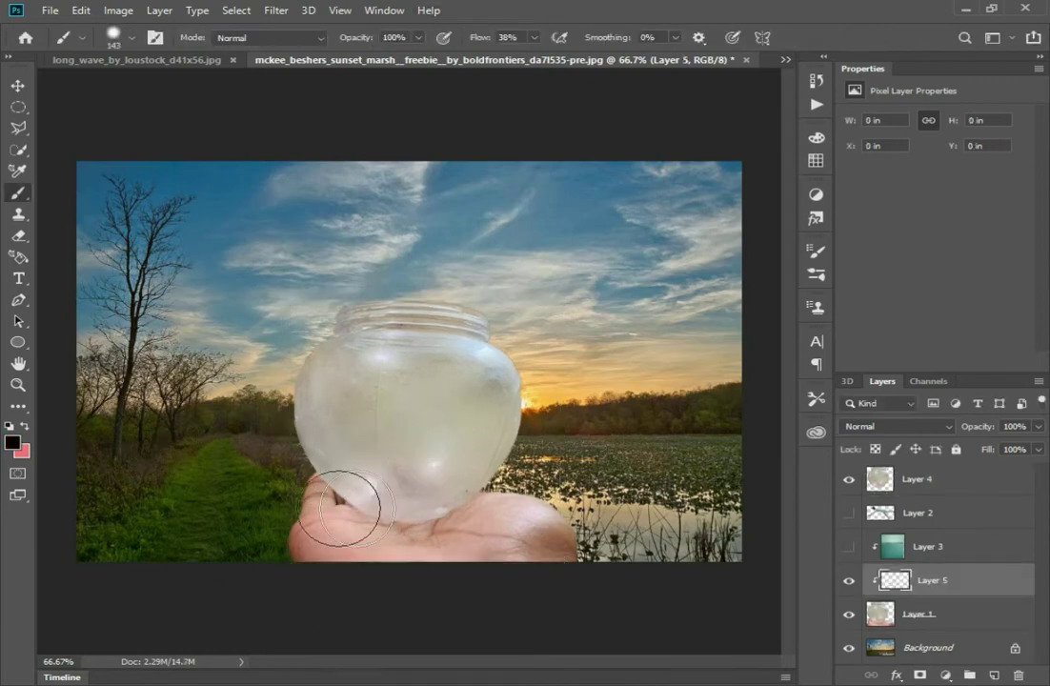
Restore the empty Layer 5 with Redo and move it to the top of the stack.
mouse_move(342, 508)
left_mouse_down()
mouse_move(410, 520)
mouse_move(480, 511)
left_mouse_up()
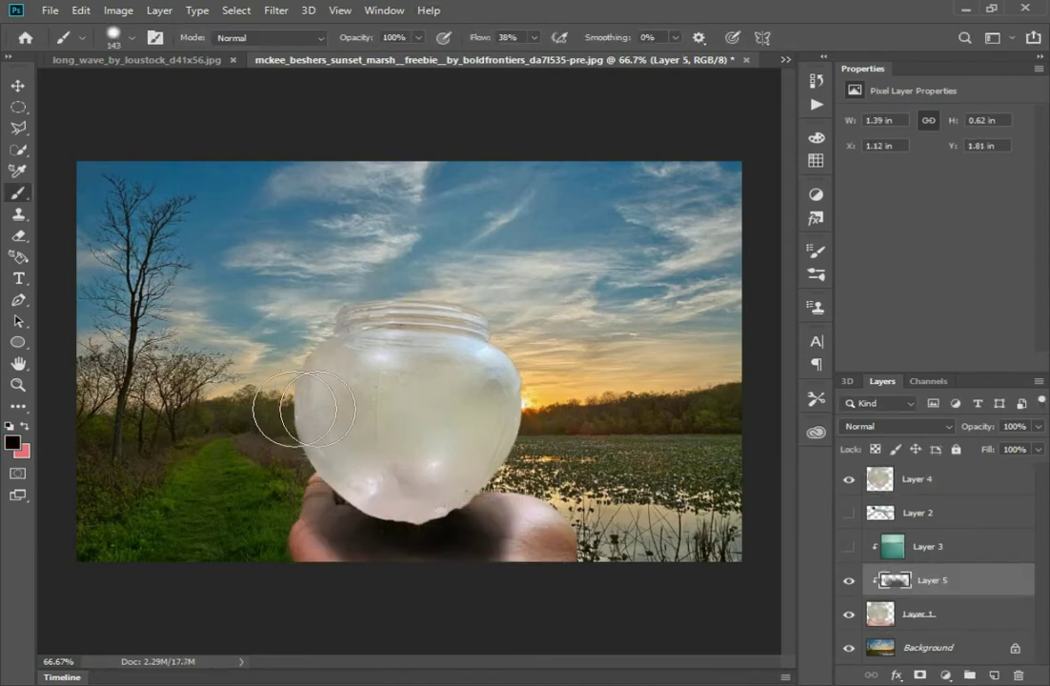
key("ctrl+y")
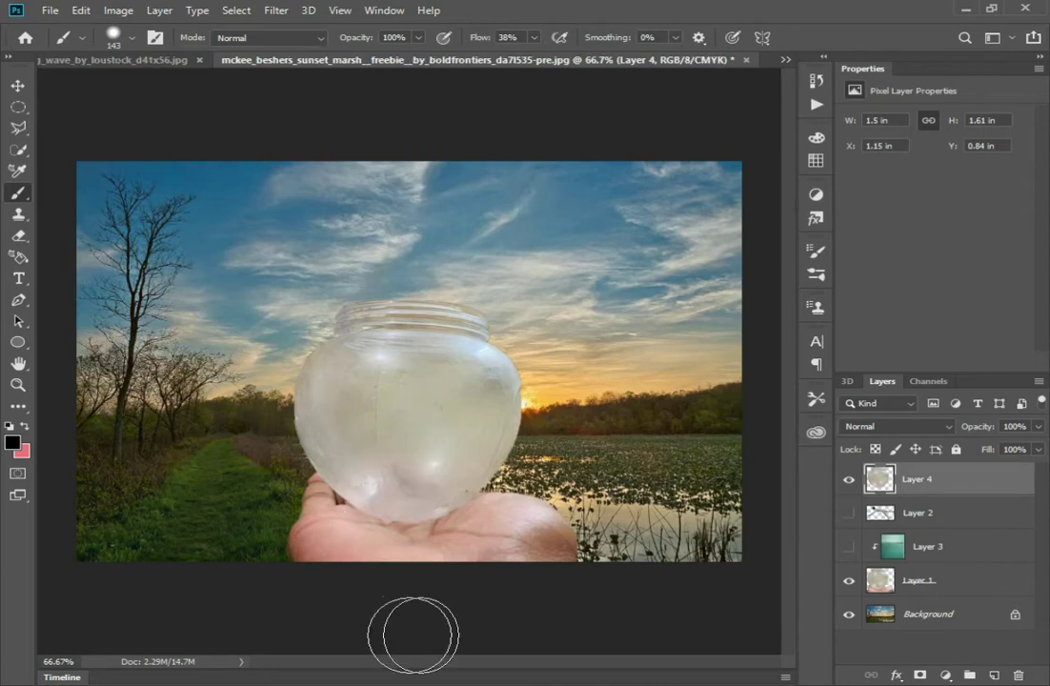
left_click(81, 9)
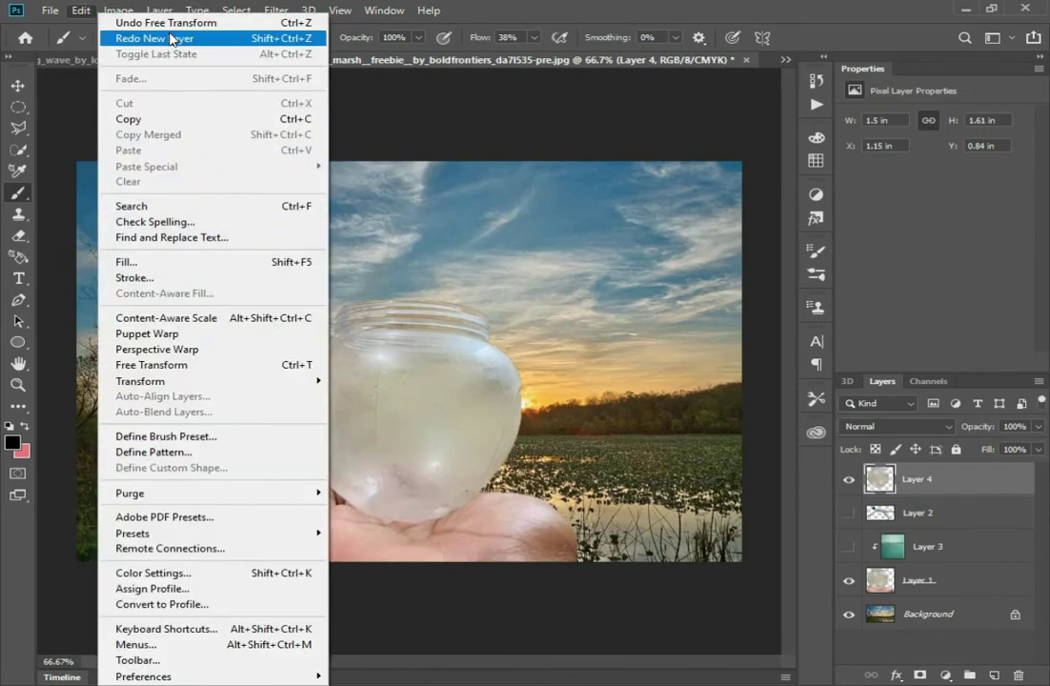
left_click(127, 38)
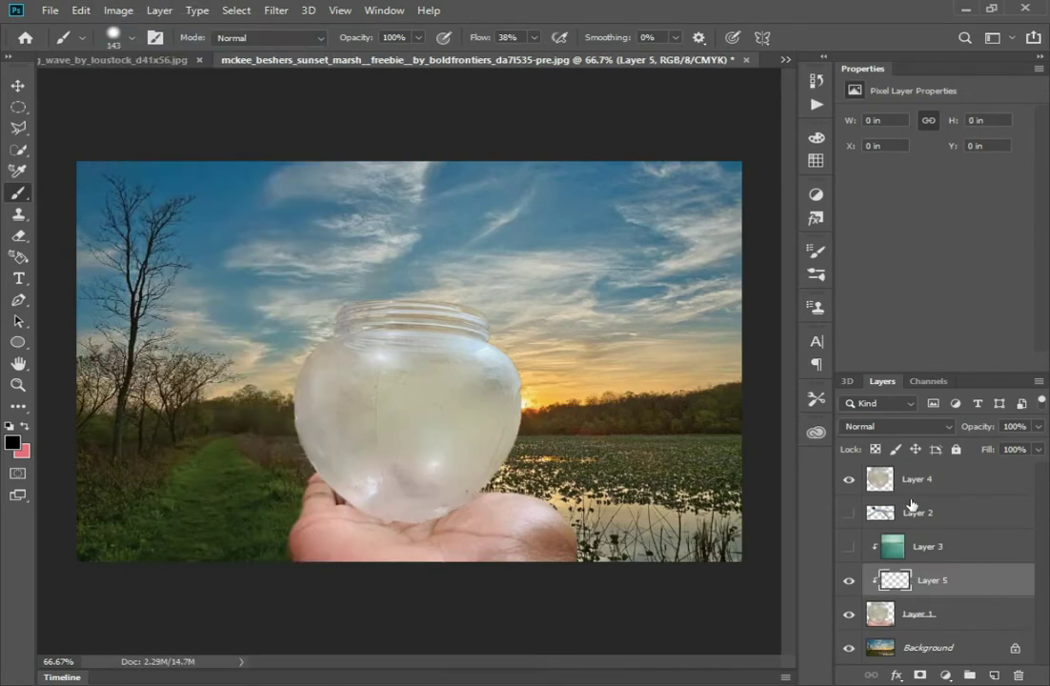
right_click(842, 584)
mouse_move(896, 580)
left_mouse_down()
mouse_move(876, 449)
mouse_move(877, 474)
left_mouse_up()
Paint a soft black shadow under the jar at 37% opacity and distort it into place.
left_click_drag(488, 510, 349, 496)
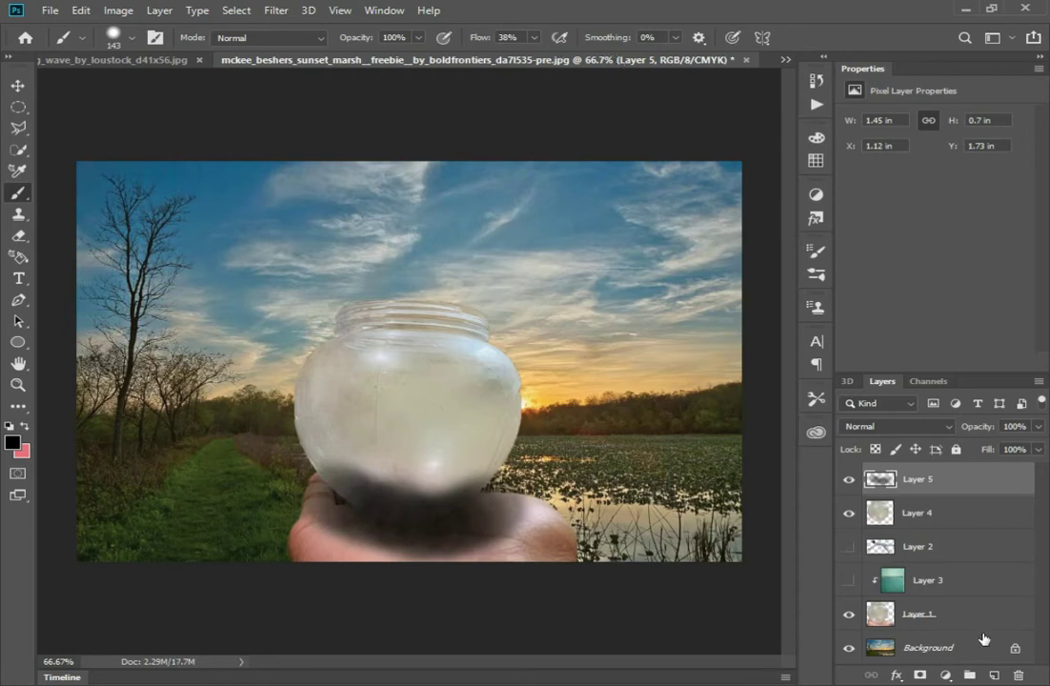
type("3")
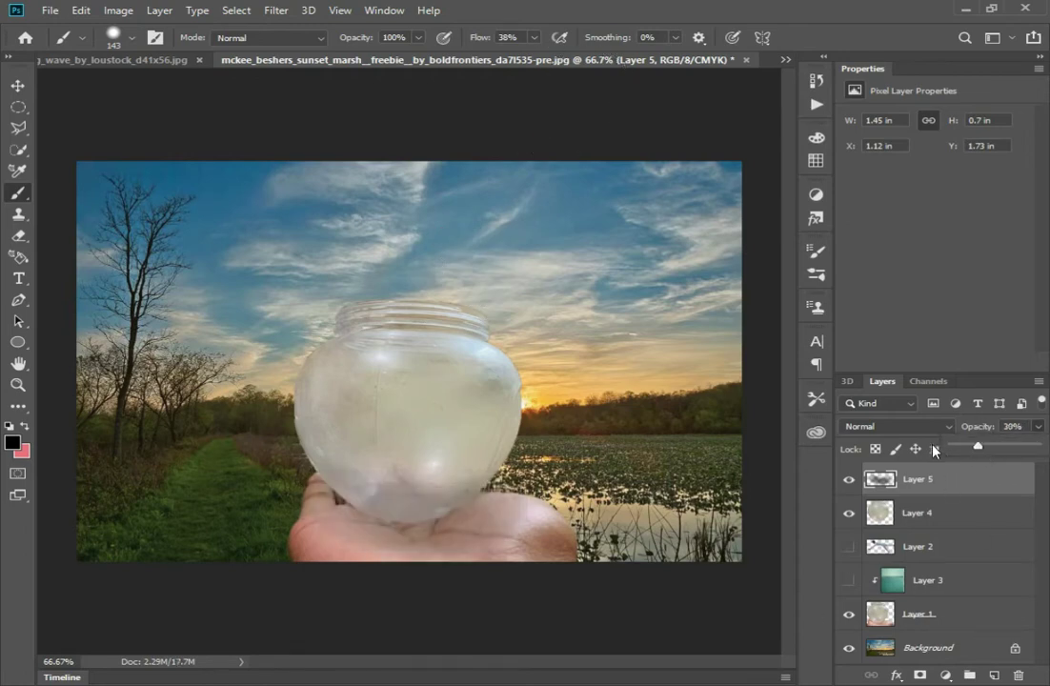
type("7")
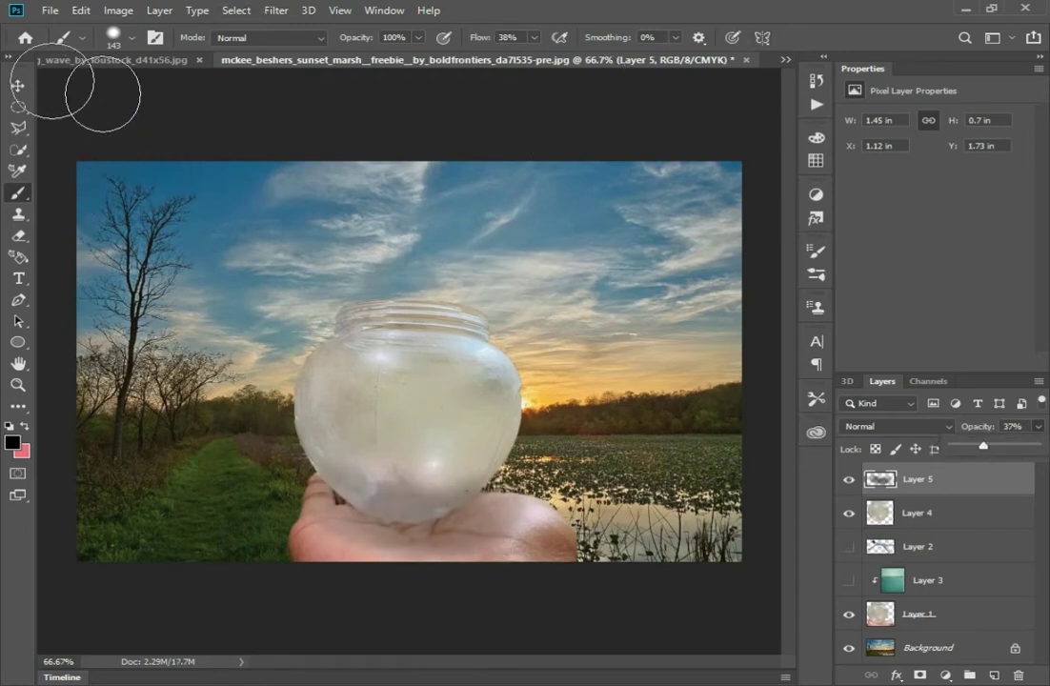
type("v")
left_click_drag(393, 451, 427, 555)
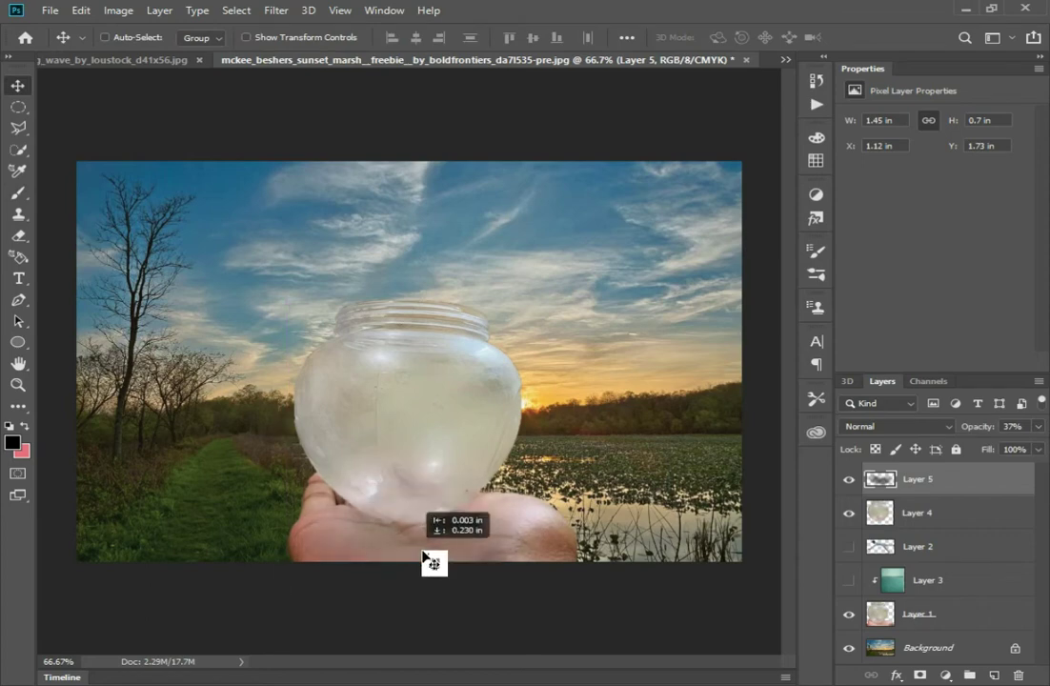
key("ctrl+t")
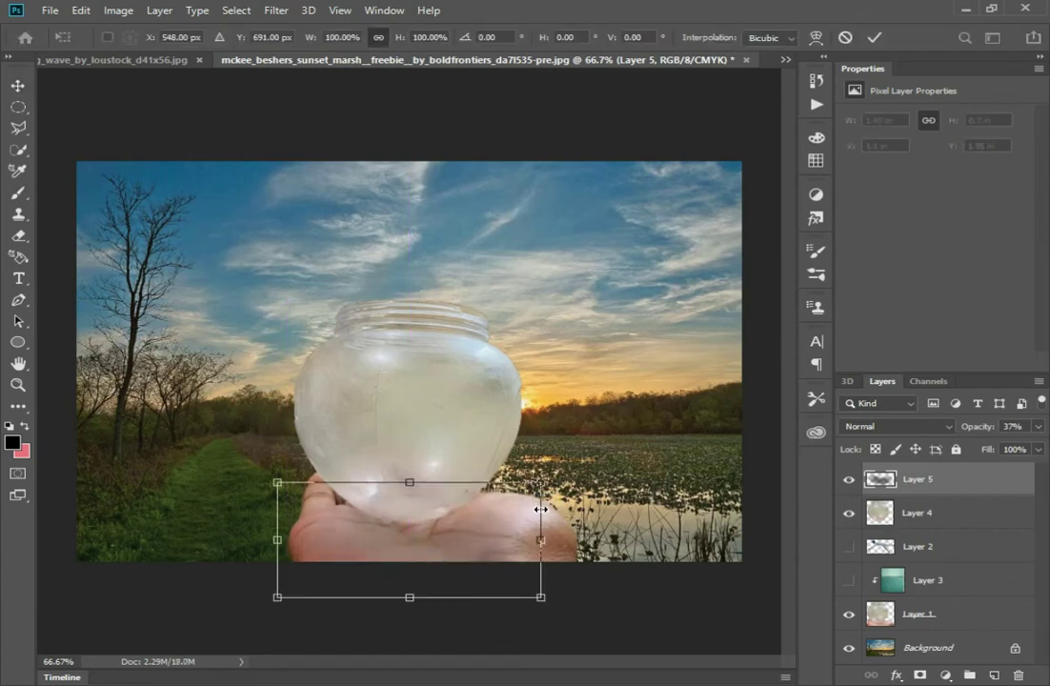
left_click_drag(549, 478, 541, 457)
key("Return")
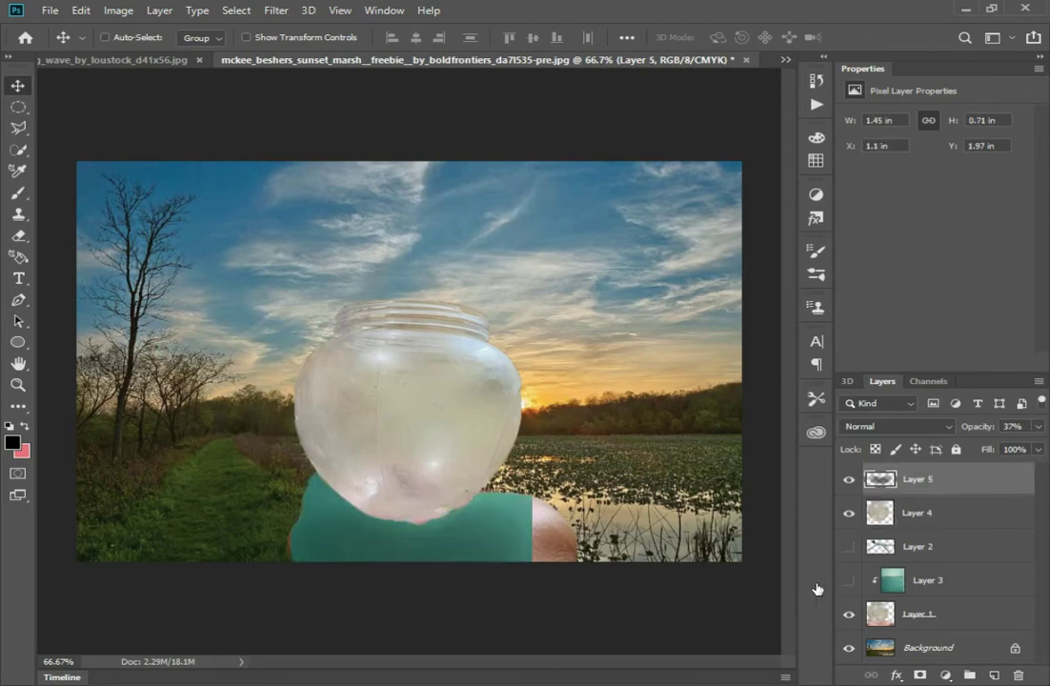
Delete the teal Layer 3 and move the man's Layer 2 above the jar.
left_click(849, 581)
left_click(865, 580)
right_click(865, 581)
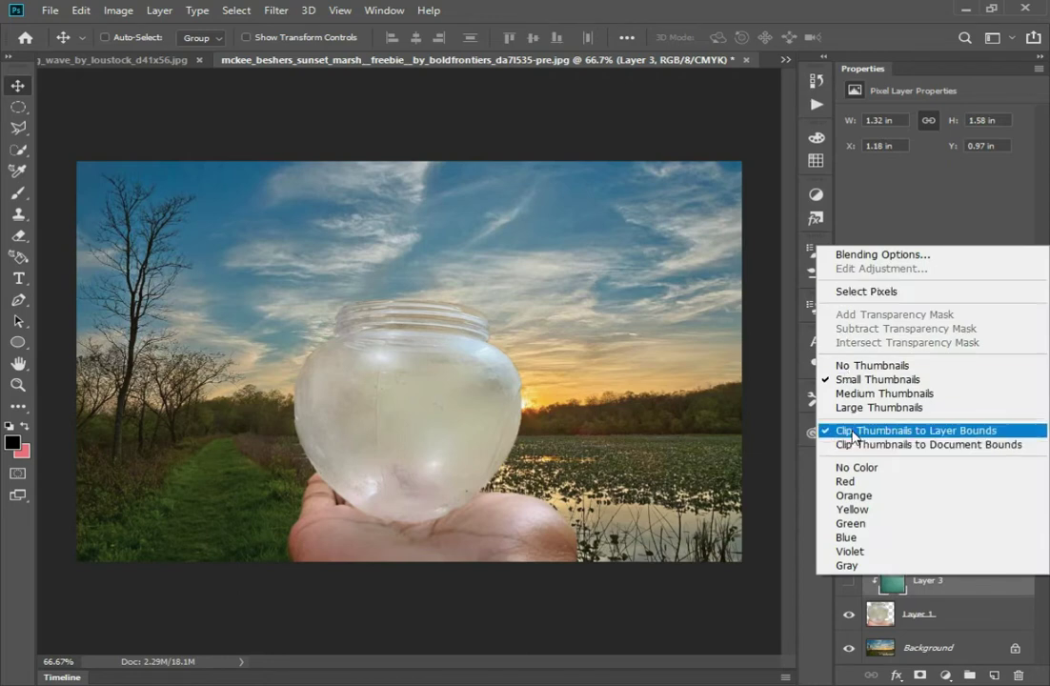
left_click(836, 614)
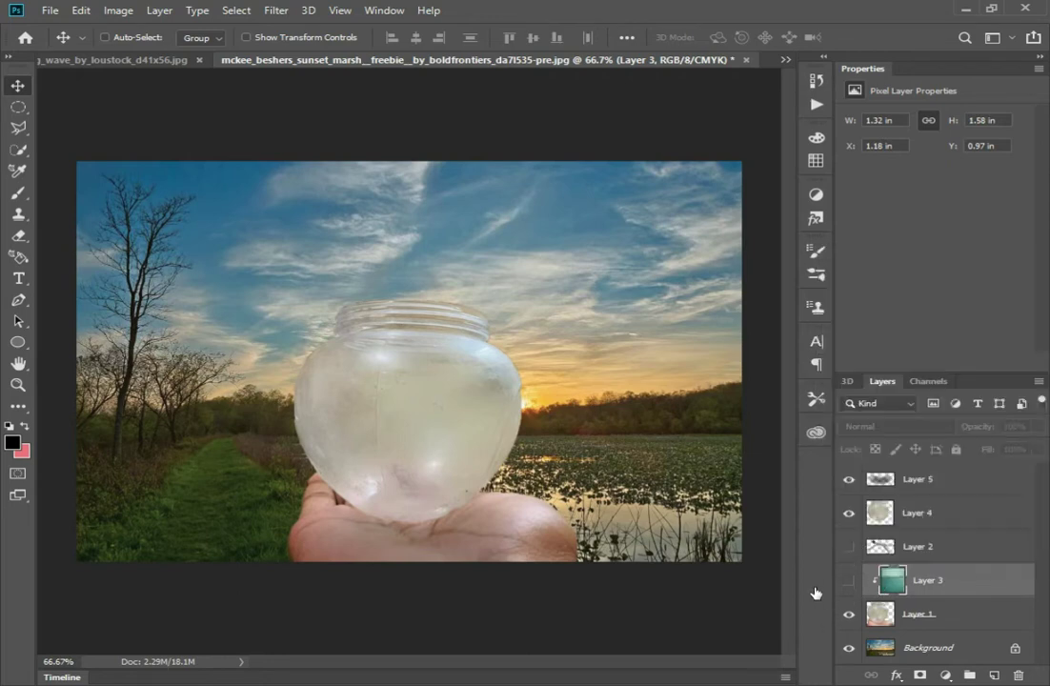
key("Delete")
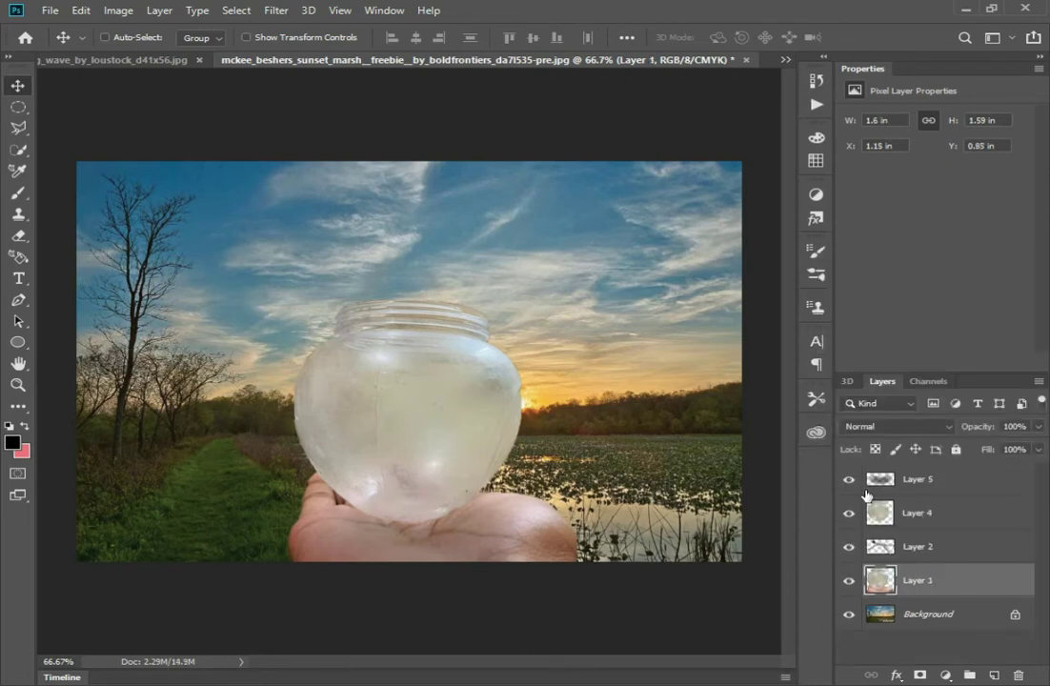
left_click_drag(880, 546, 880, 473)
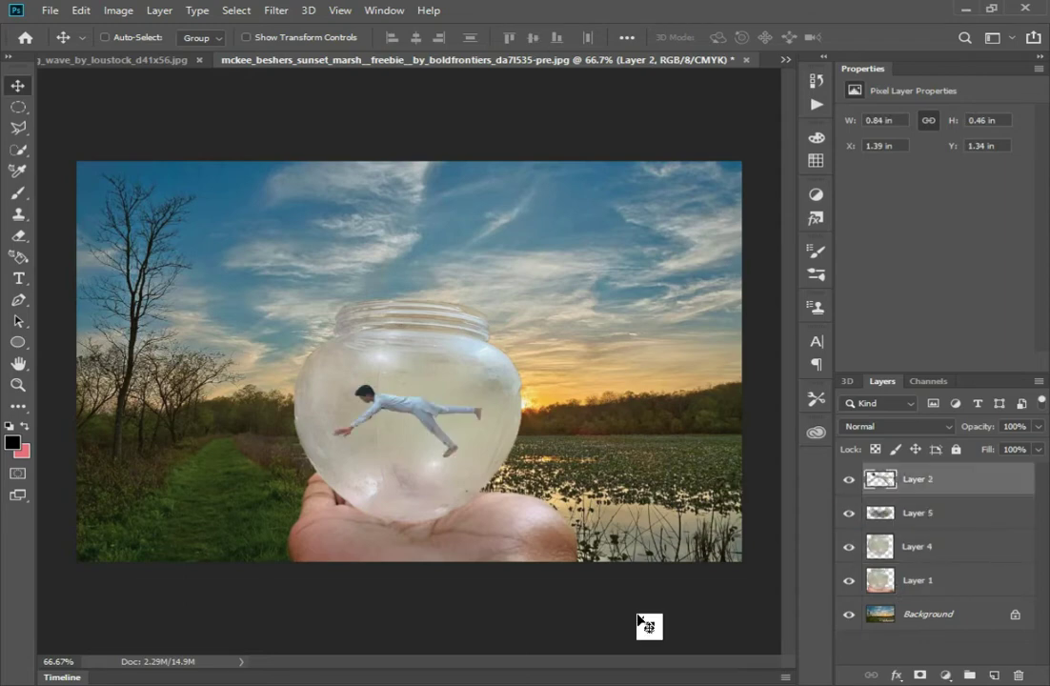
Merge Layers 4 and 5 into a single jar layer.
left_click(881, 516)
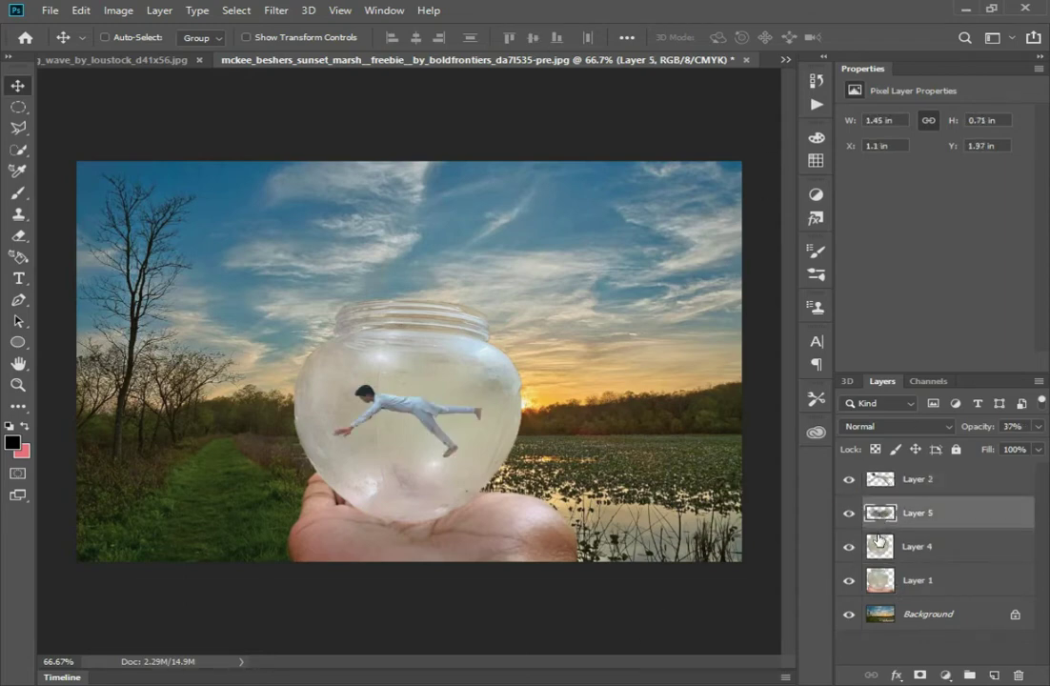
left_click(878, 545, "shift")
left_click(881, 581, "shift")
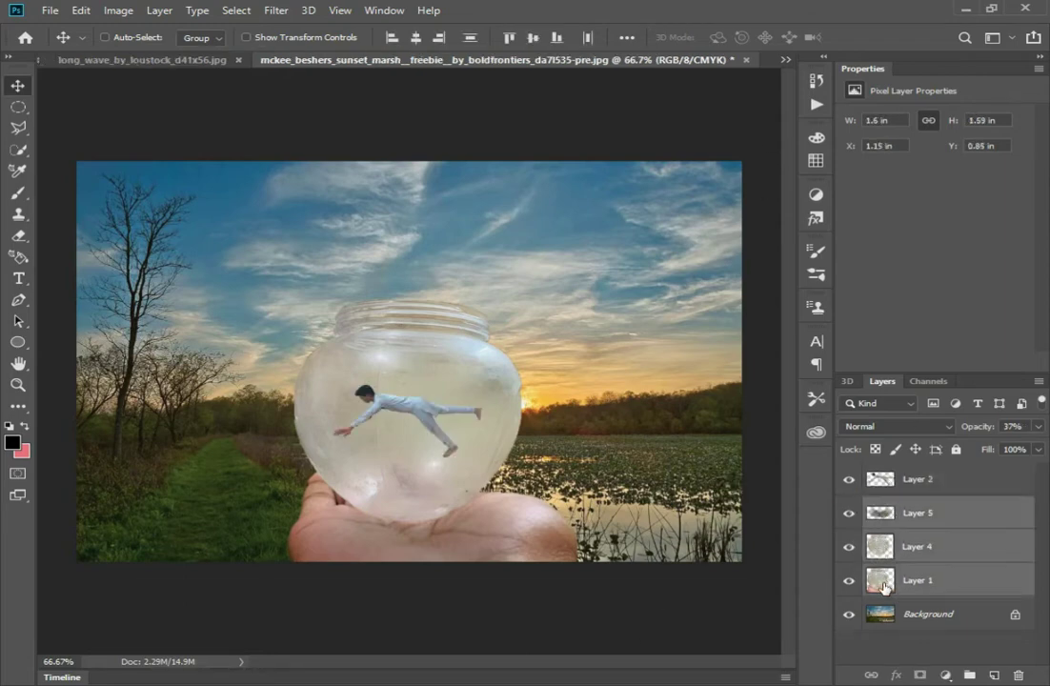
left_click(880, 578, "ctrl")
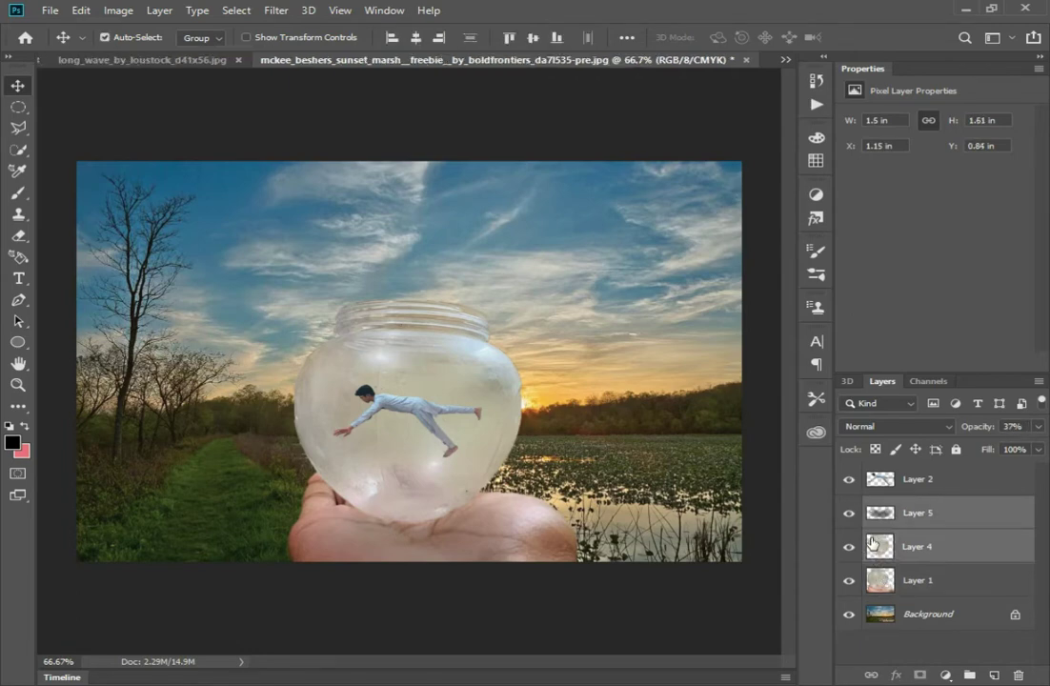
key("ctrl+e")
left_click(880, 479)
right_click(880, 479)
key("Escape")
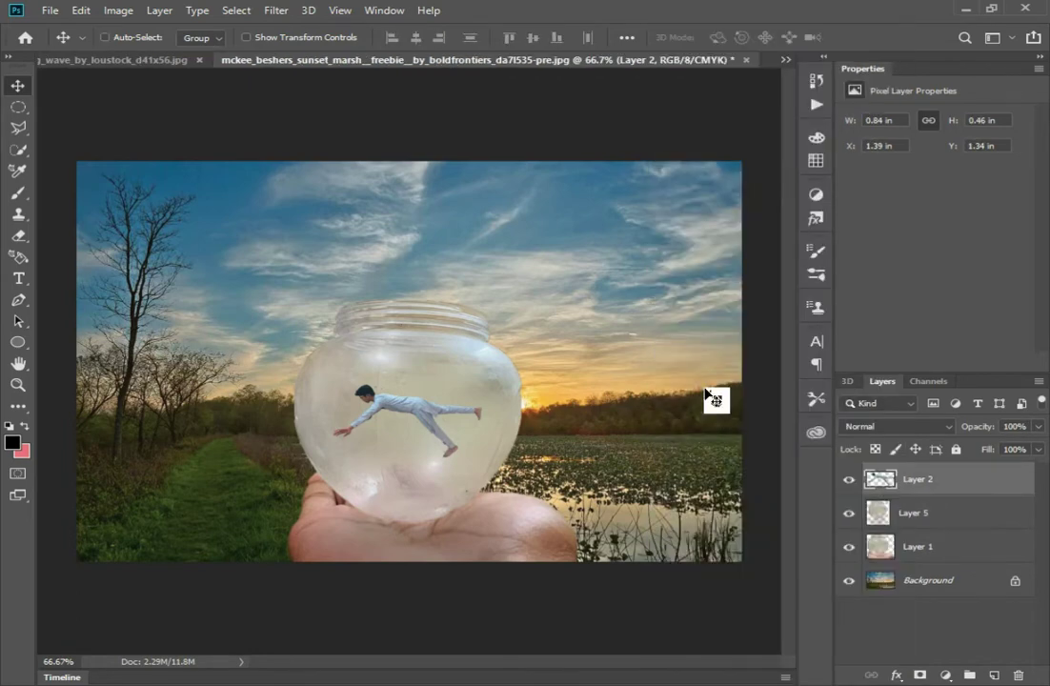
left_click_drag(352, 419, 506, 444)
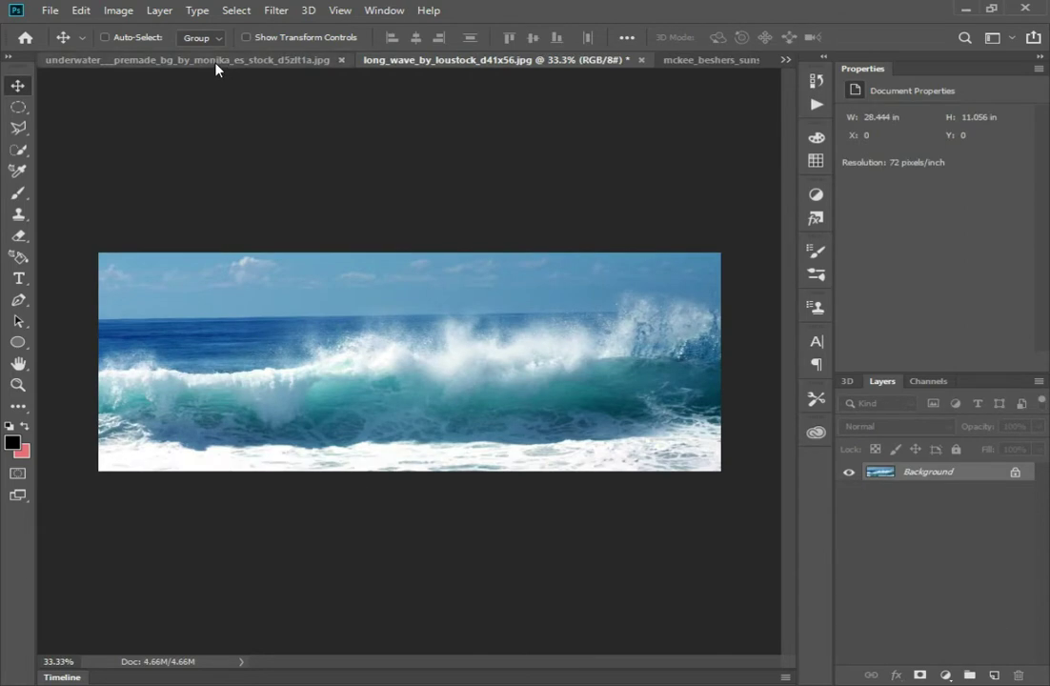
Bring the underwater texture in as Layer 6 below Layer 2 and clip it to the jar.
key("ctrl+z")
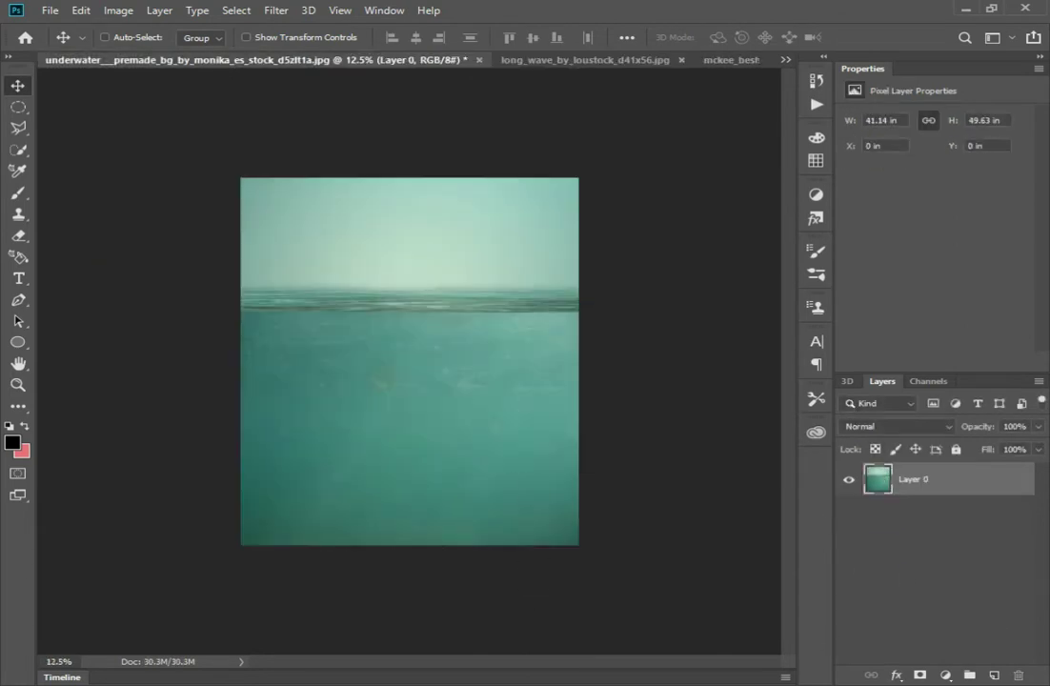
left_click_drag(401, 473, 448, 433)
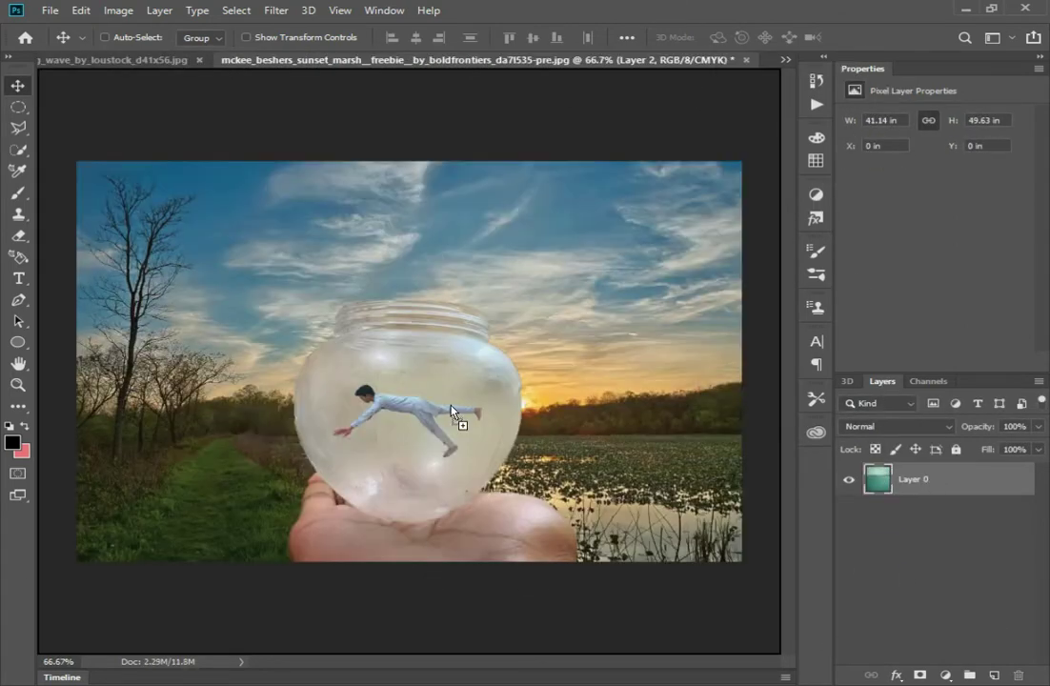
key("ctrl+t")
key("Escape")
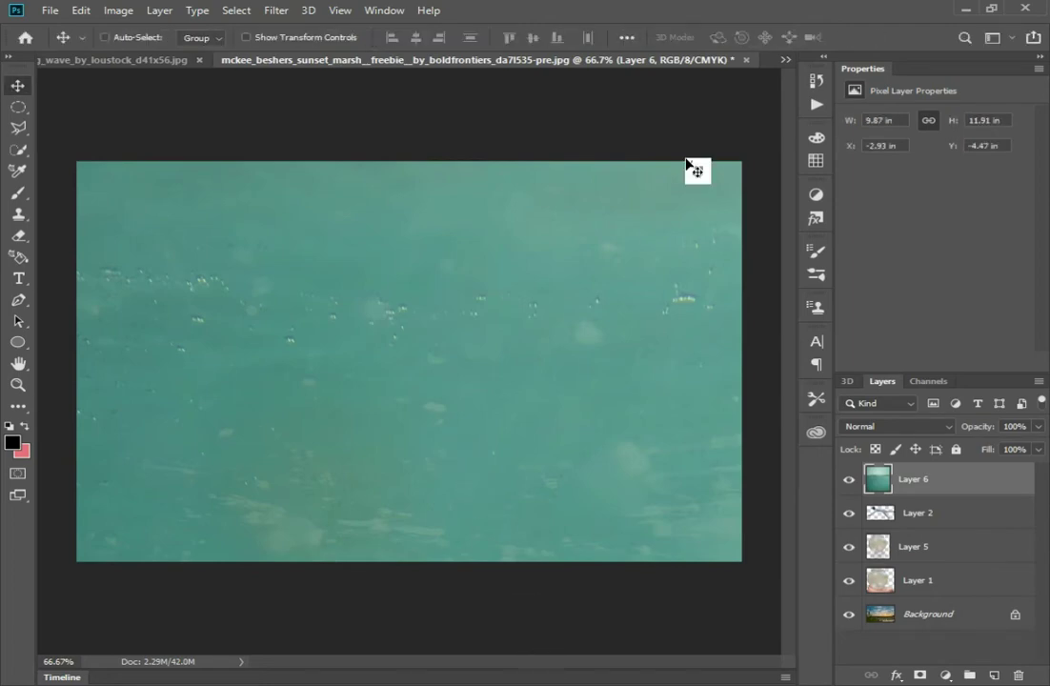
right_click(864, 479)
key("Escape")
left_click_drag(877, 480, 876, 529)
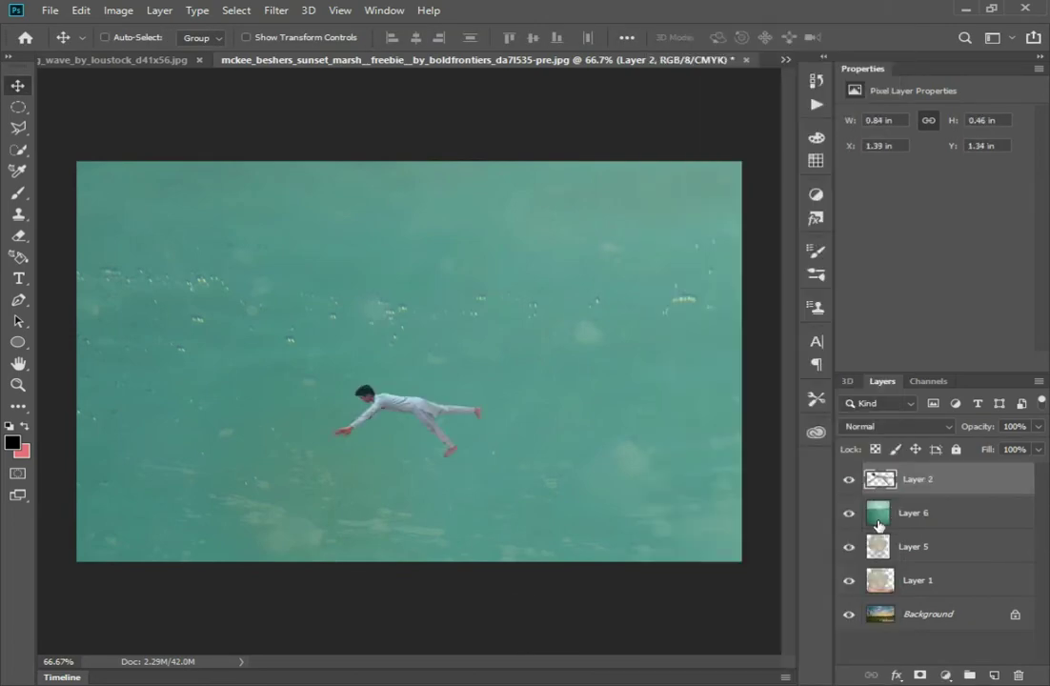
right_click(913, 513)
left_click(726, 305)
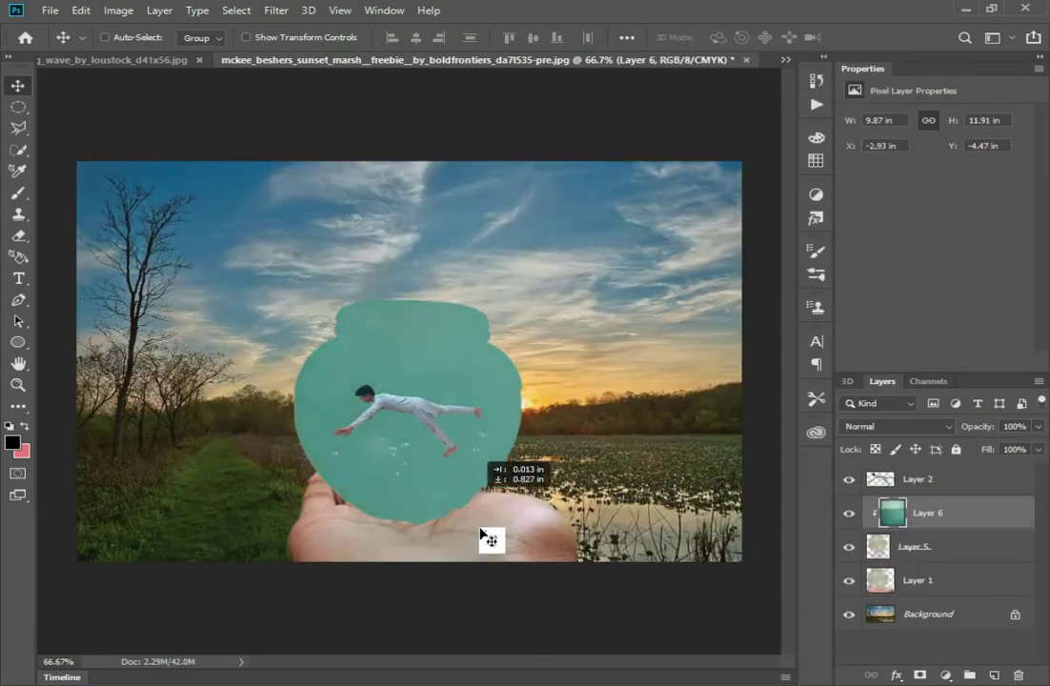
Resize and reposition the clipped water to fit the lower jar.
mouse_move(479, 401)
left_mouse_down()
mouse_move(483, 475)
mouse_move(363, 305)
left_mouse_up()
key("ctrl+t")
mouse_move(748, 239)
left_mouse_down()
mouse_move(276, 497)
mouse_move(499, 330)
mouse_move(497, 459)
mouse_move(327, 572)
mouse_move(275, 480)
mouse_move(479, 181)
mouse_move(571, 208)
mouse_move(328, 628)
mouse_move(499, 544)
mouse_move(492, 406)
left_mouse_up()
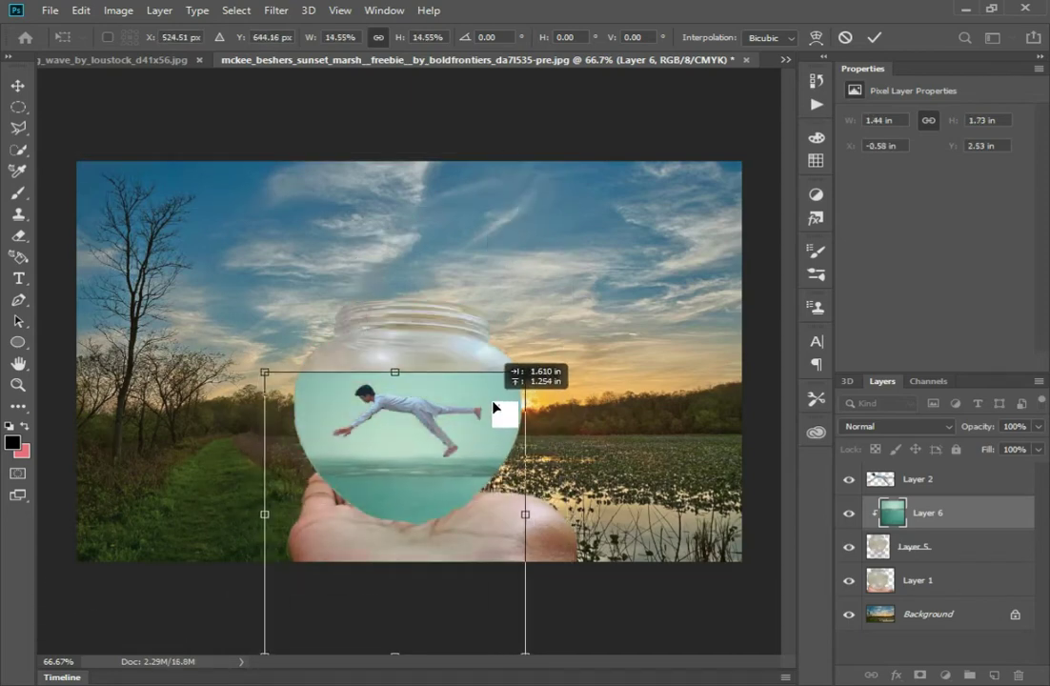
key("Return")
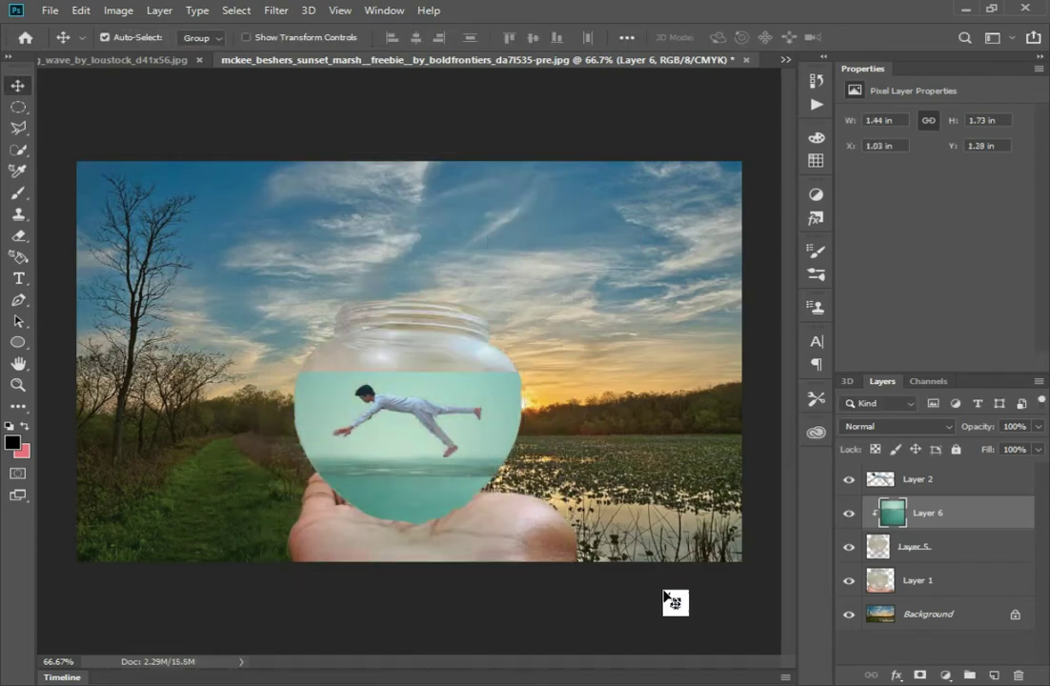
key("ctrl+t")
mouse_move(467, 371)
left_mouse_down()
mouse_move(467, 362)
mouse_move(412, 400)
left_mouse_up()
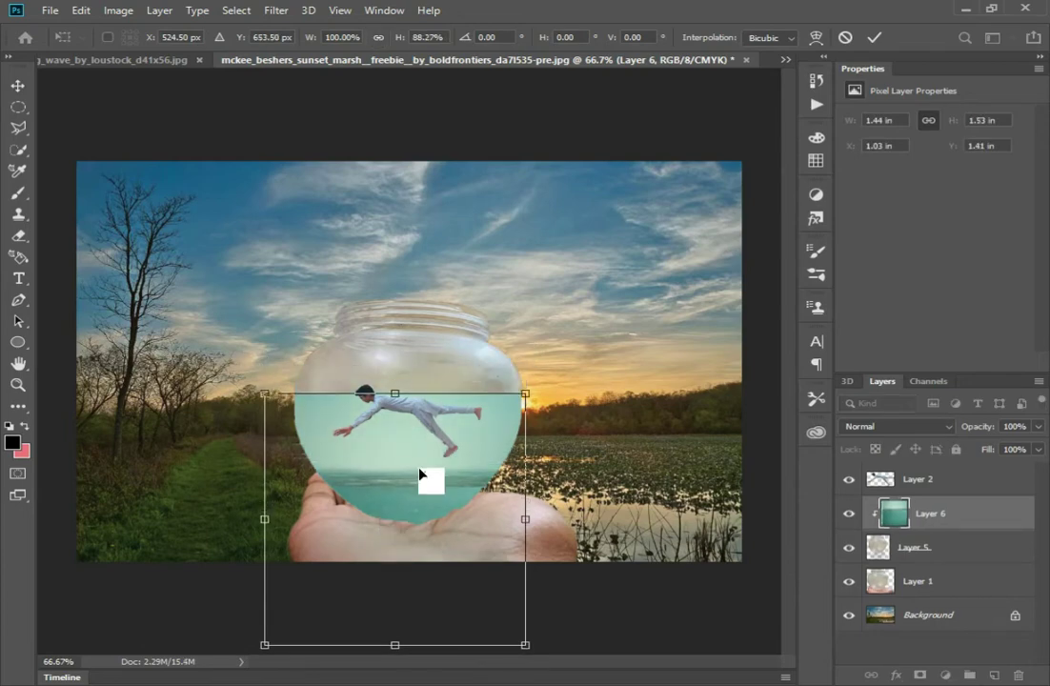
left_click_drag(417, 466, 416, 410)
key("Return")
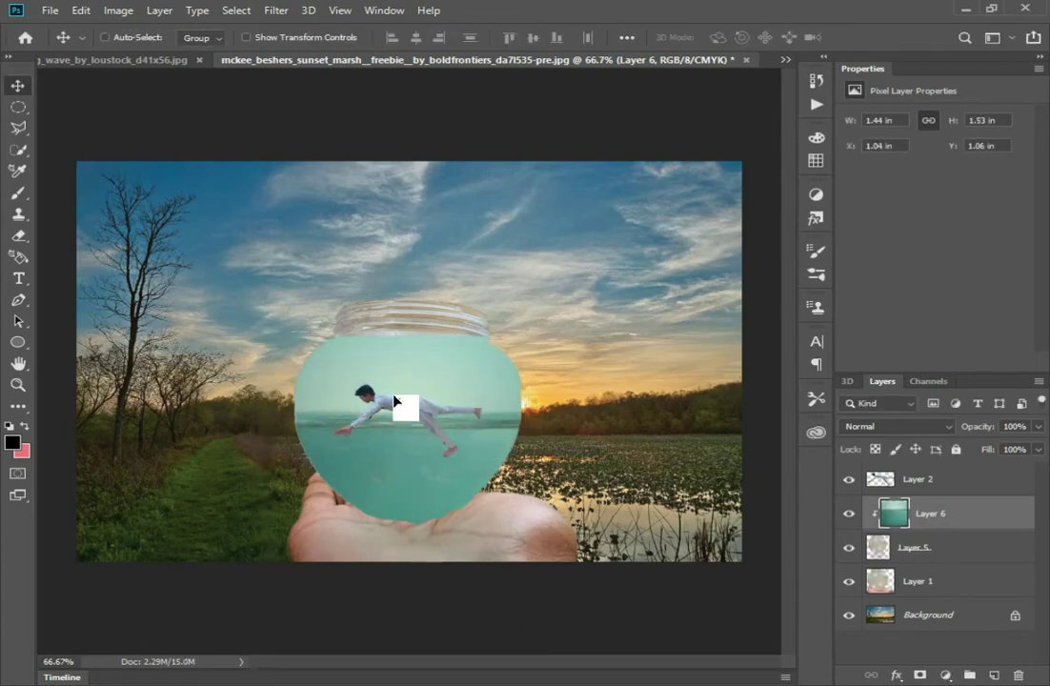
Erase the top of the water so the upper jar stays clear glass.
key("e")
right_click(270, 149)
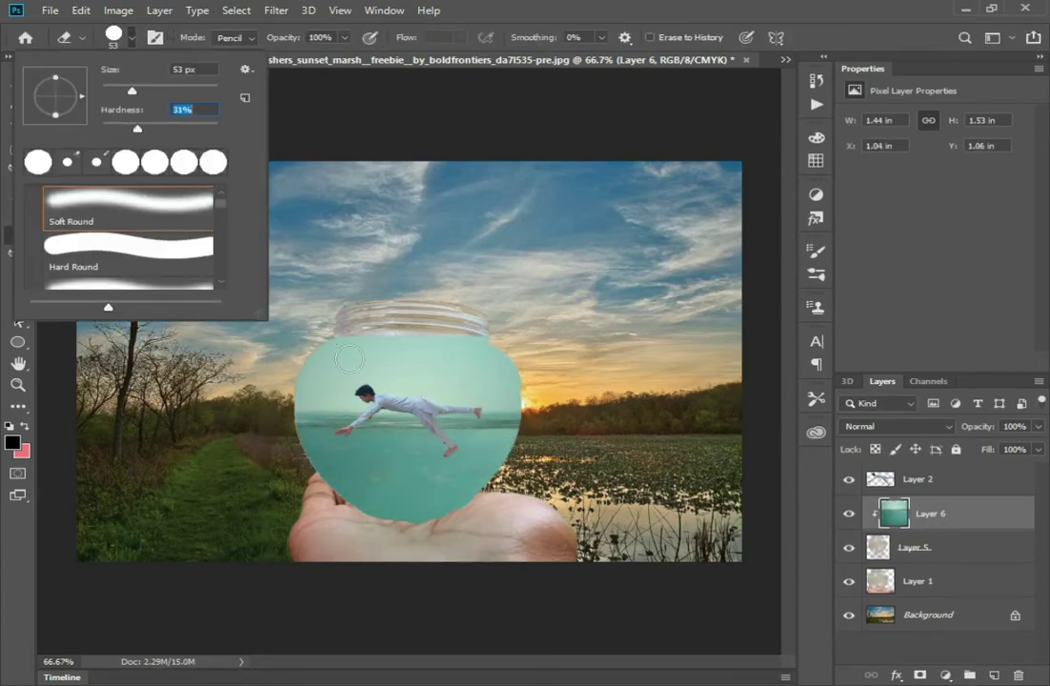
left_click_drag(319, 367, 371, 341)
mouse_move(429, 391)
left_mouse_down()
mouse_move(391, 319)
mouse_move(449, 307)
left_mouse_up()
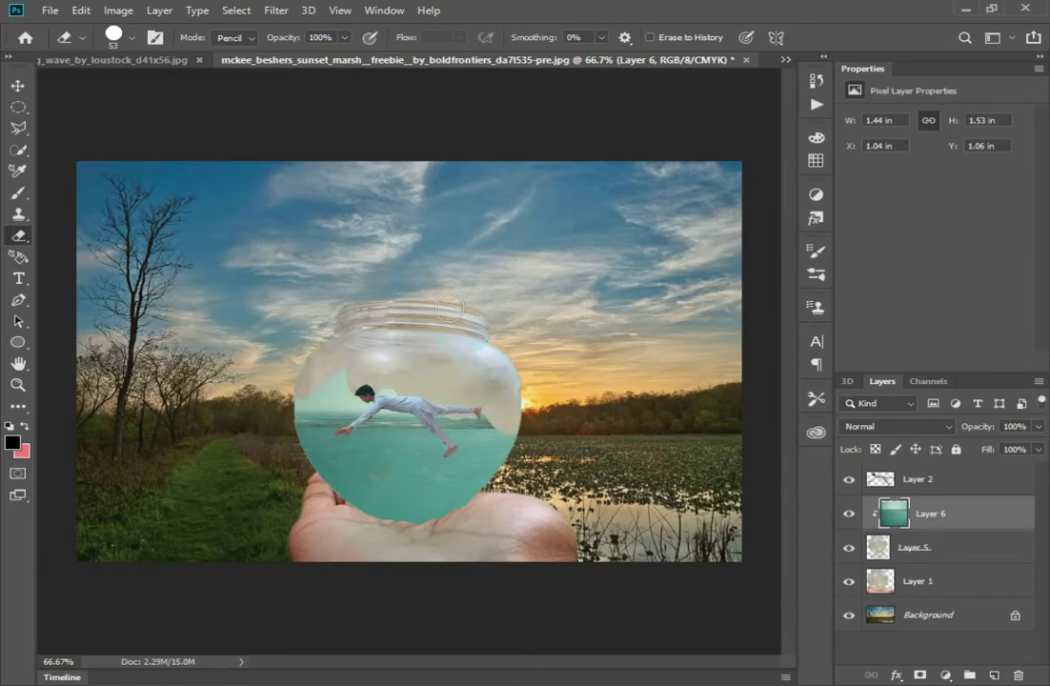
key("ctrl+plus")
key("ctrl+plus")
mouse_move(324, 286)
left_mouse_down()
mouse_move(507, 263)
mouse_move(704, 422)
mouse_move(607, 419)
mouse_move(492, 439)
mouse_move(136, 363)
mouse_move(89, 387)
mouse_move(376, 476)
mouse_move(510, 480)
mouse_move(539, 444)
mouse_move(600, 468)
mouse_move(667, 477)
mouse_move(229, 465)
mouse_move(277, 376)
mouse_move(515, 298)
mouse_move(550, 439)
left_mouse_up()
Clip the man's Layer 2 to the water, move him lower, and set 79% opacity.
key("ctrl+0")
key("v")
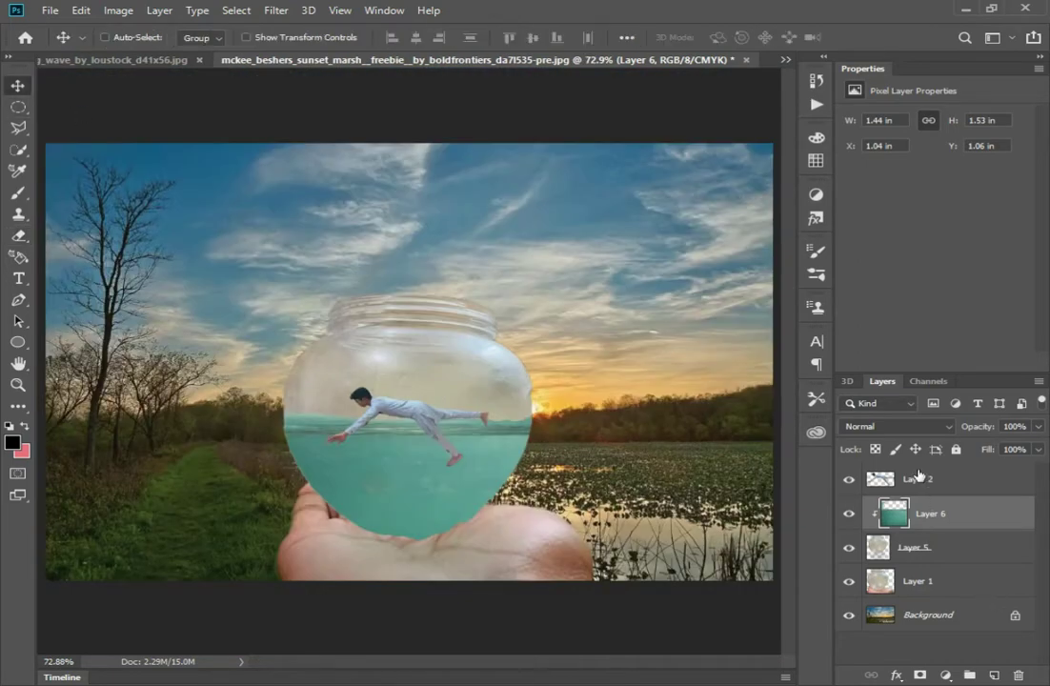
right_click(918, 476)
left_click(758, 305)
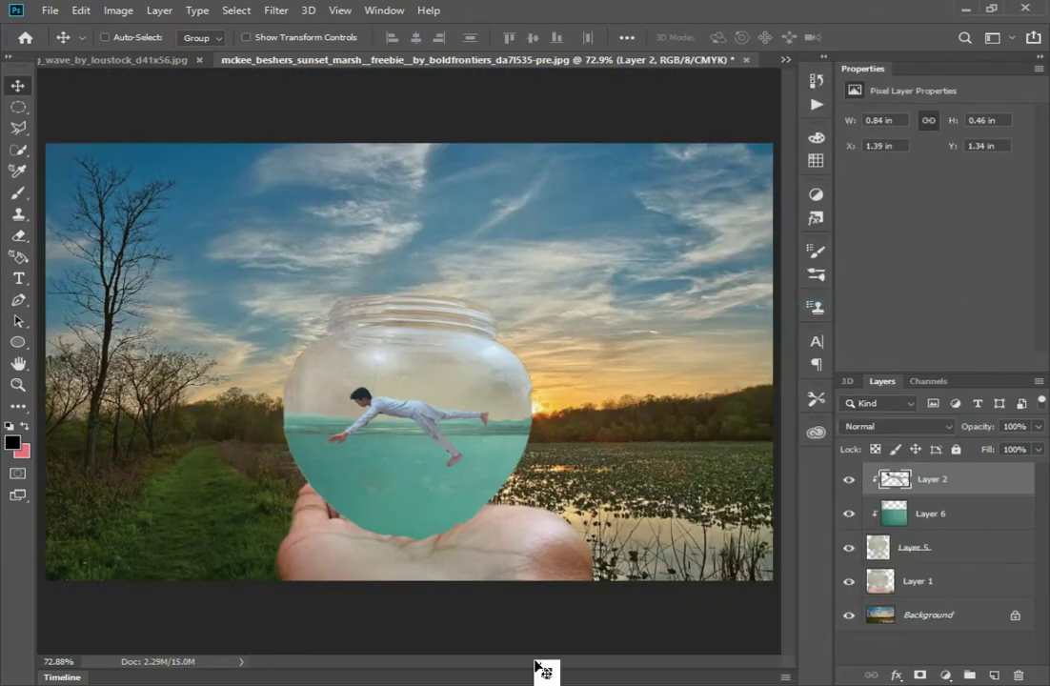
left_click_drag(415, 412, 415, 456)
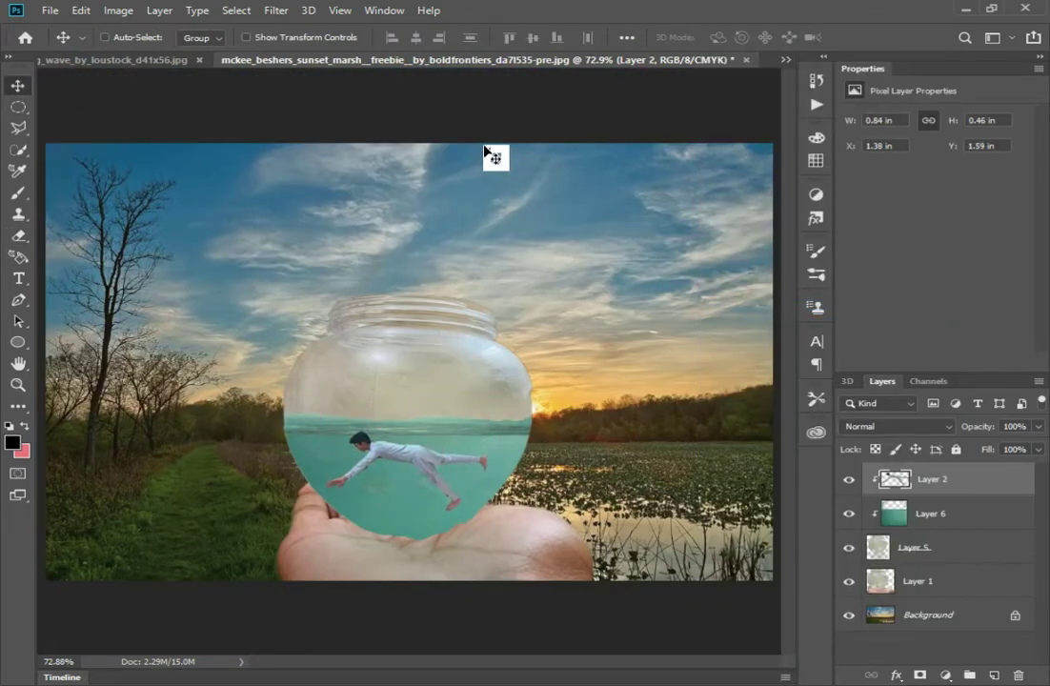
left_click_drag(986, 432, 972, 436)
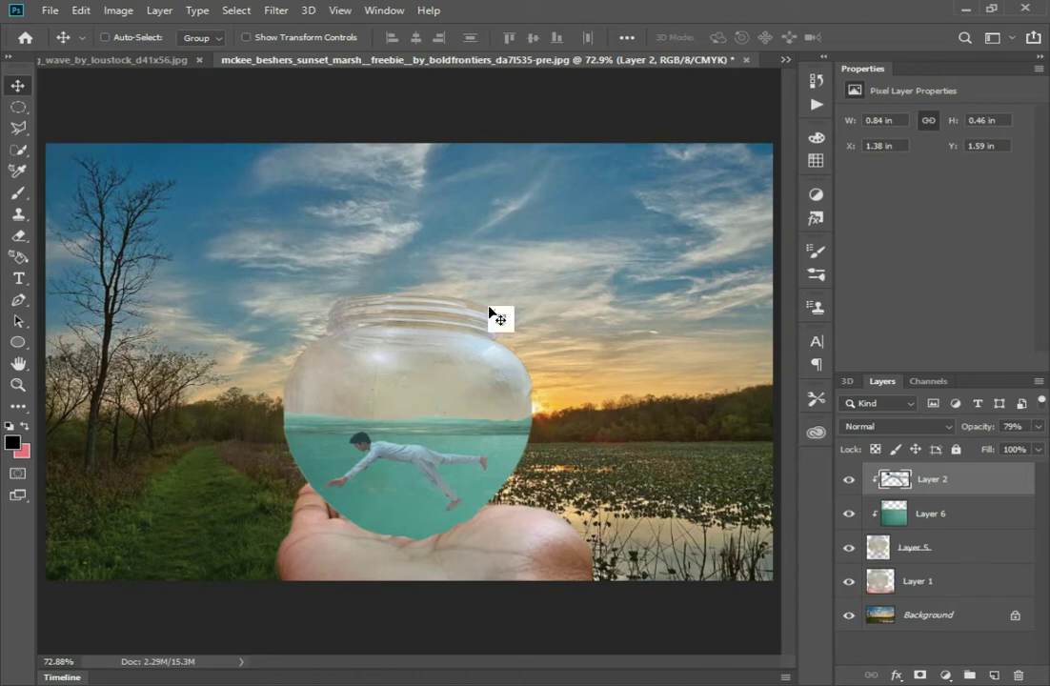
Squash, tilt and resize the swimming man within the jar.
key("ctrl+t")
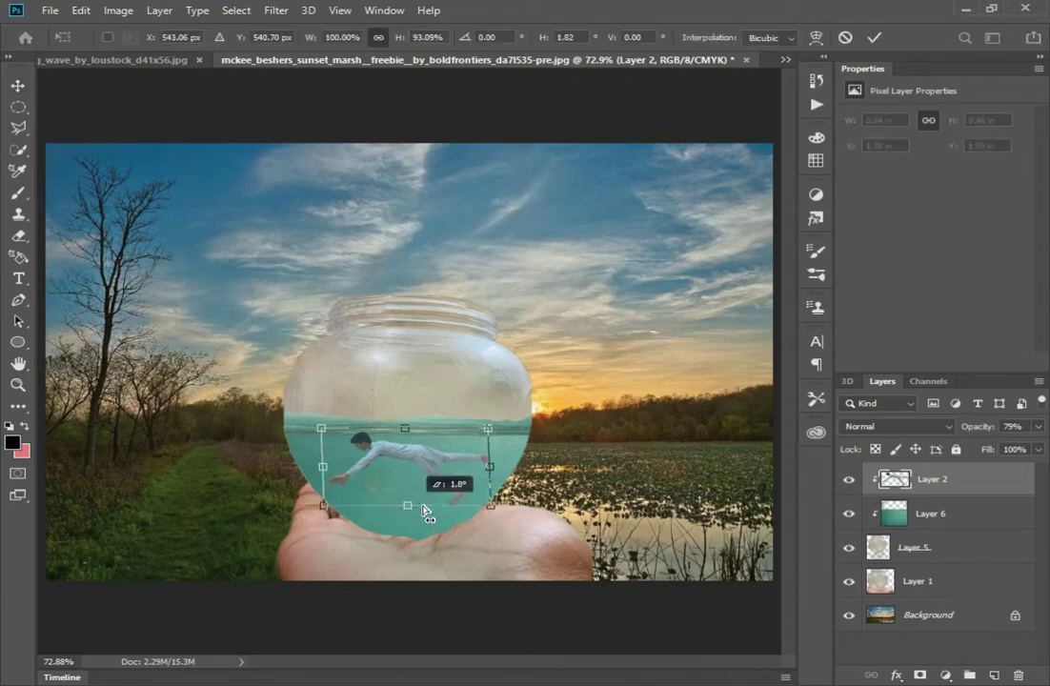
left_click_drag(424, 512, 419, 508)
key("Return")
key("ctrl+t")
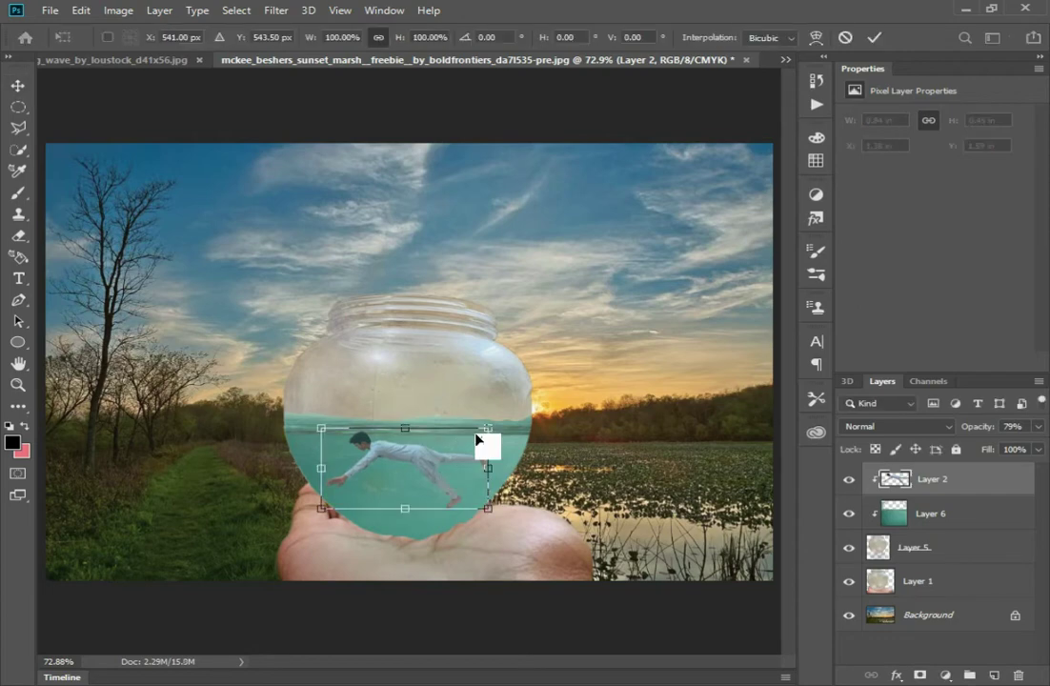
left_click_drag(493, 524, 505, 514)
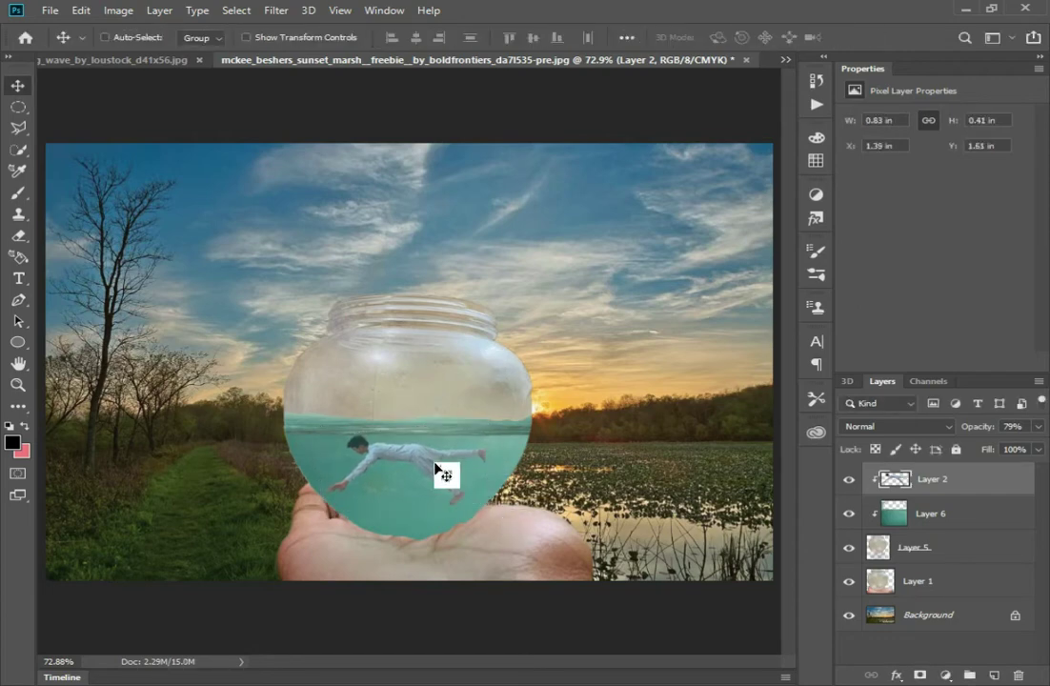
key("ctrl+t")
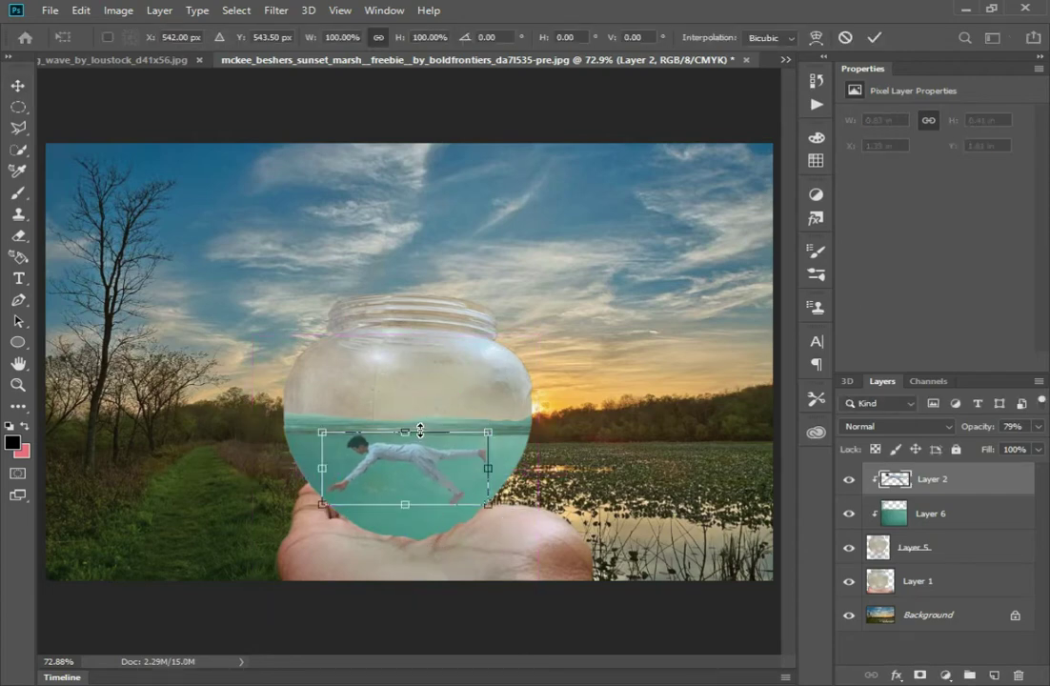
left_click_drag(420, 431, 420, 437)
key("Return")
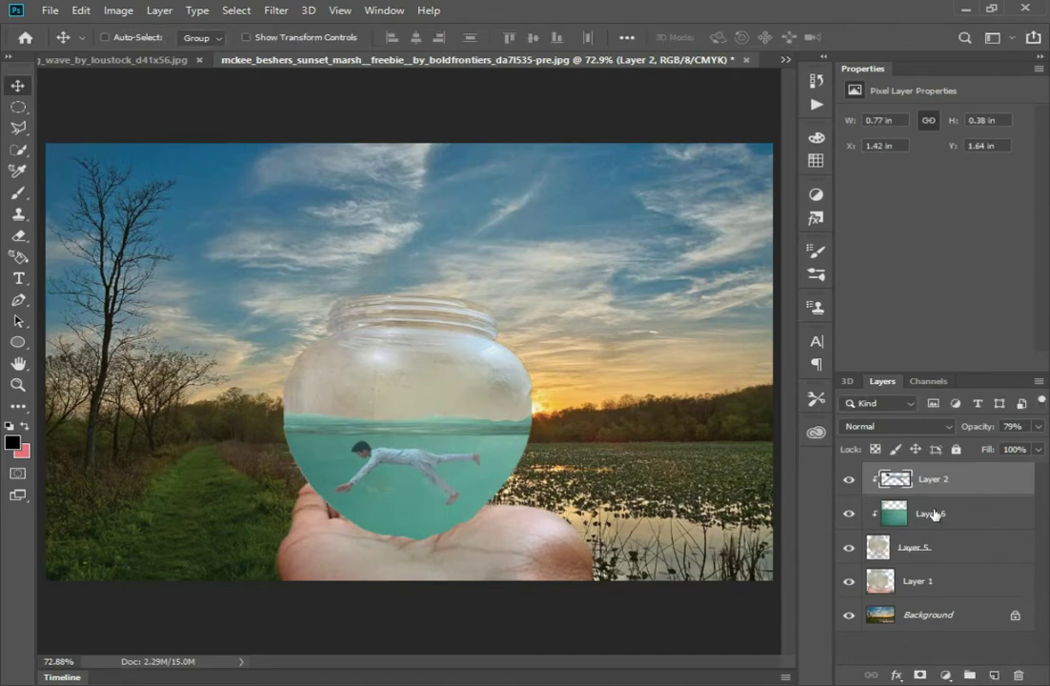
Stretch water Layer 6 to raise its surface higher in the jar.
left_click(934, 515)
key("ctrl+t")
left_click_drag(395, 333, 411, 301)
key("Return")
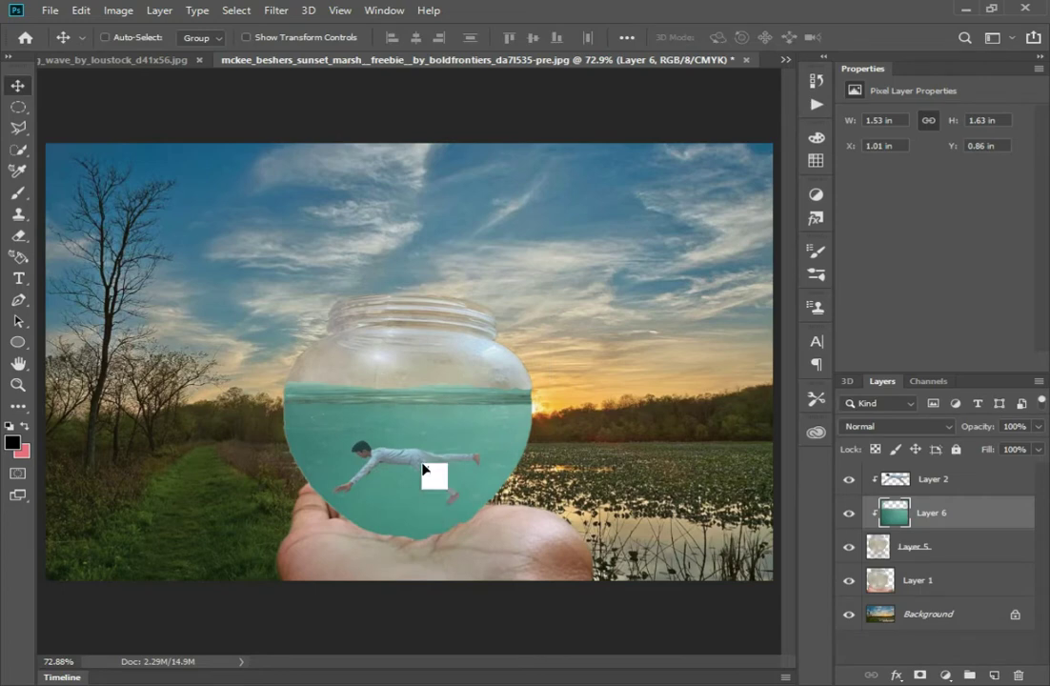
Move the man slightly up and rotate him about -1.5°.
left_click(839, 479)
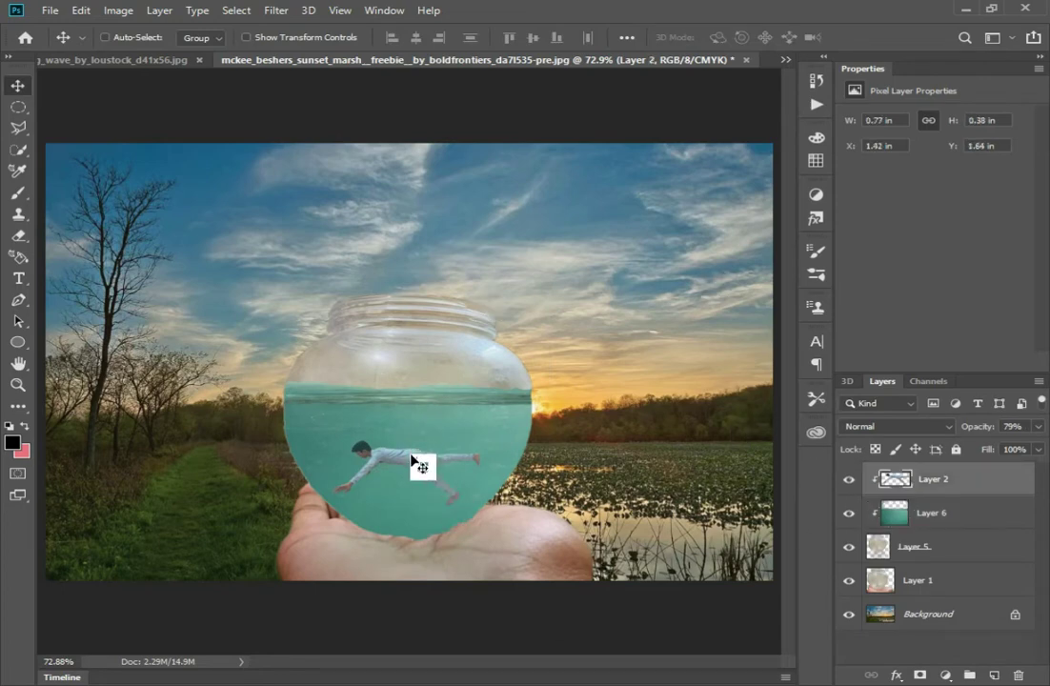
left_click_drag(411, 460, 414, 445)
key("ctrl+t")
mouse_move(489, 500)
left_mouse_down()
mouse_move(496, 510)
mouse_move(489, 485)
mouse_move(474, 505)
left_mouse_up()
key("Return")
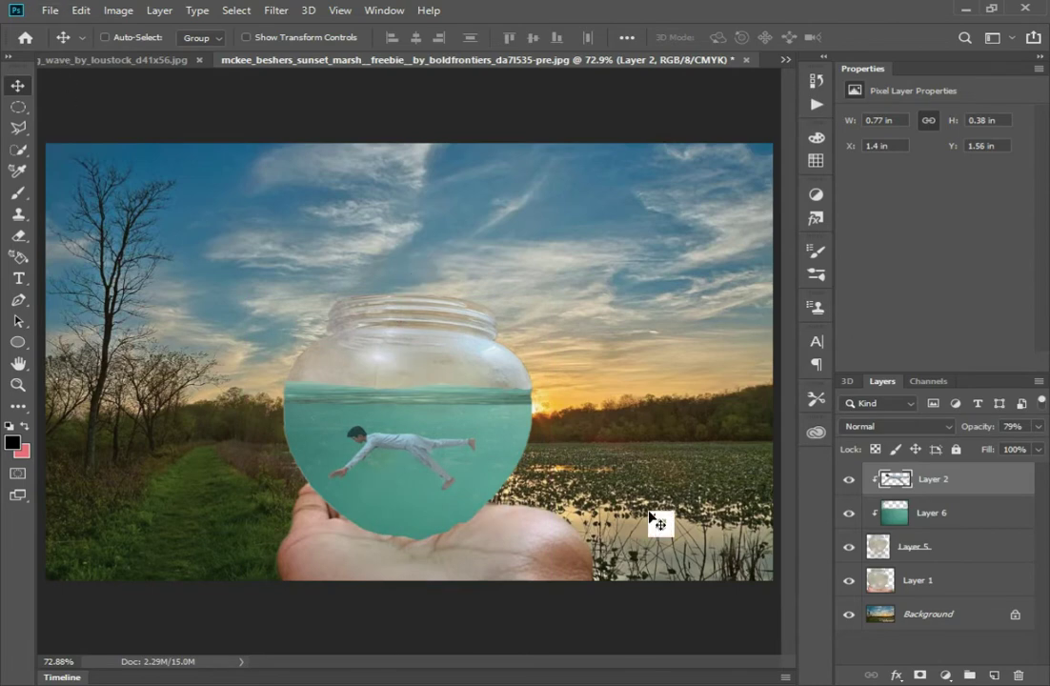
Add the long wave photo as Layer 7, clipped to the jar, scaled down, in Overlay mode.
left_click_drag(181, 72, 264, 233)
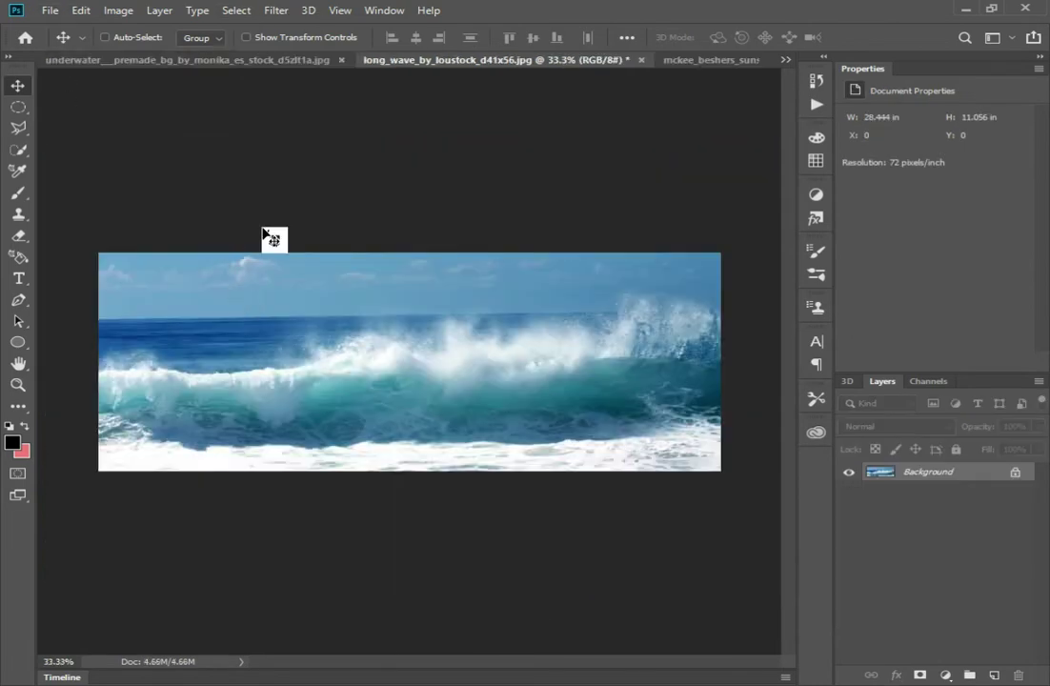
left_click(504, 302)
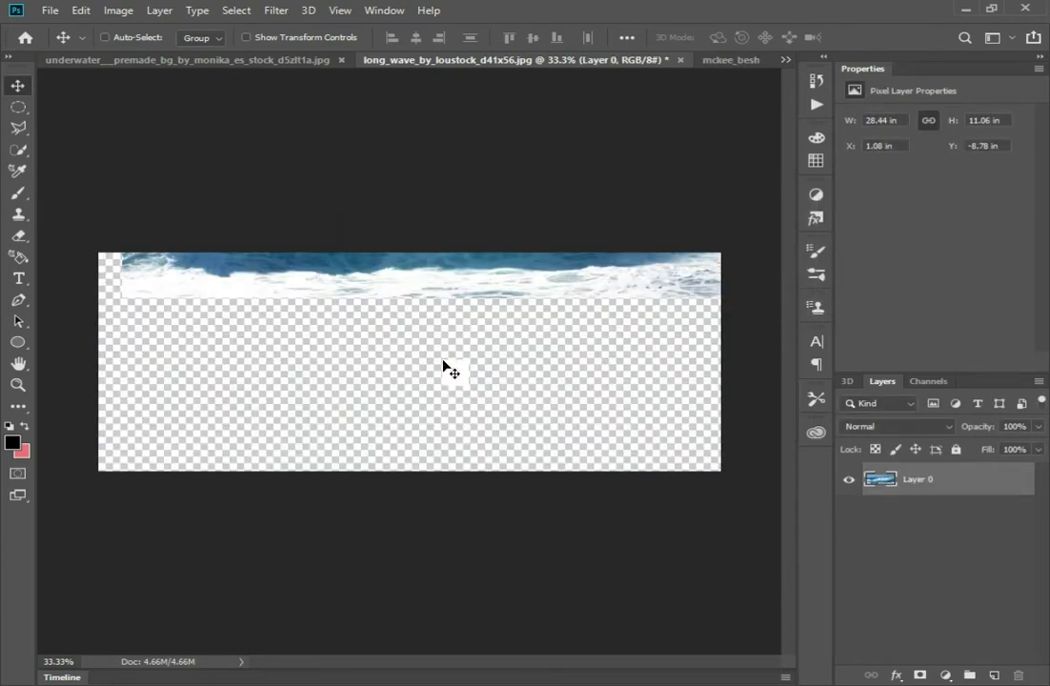
mouse_move(445, 367)
left_mouse_down()
mouse_move(713, 75)
mouse_move(453, 384)
left_mouse_up()
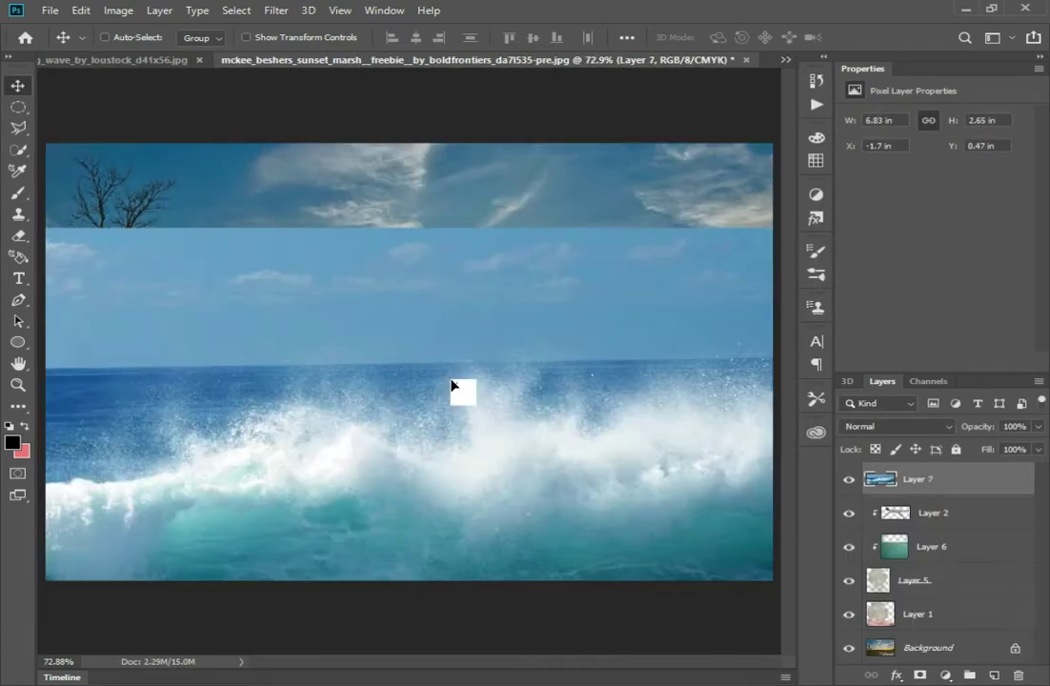
key("ctrl+alt+g")
left_click(929, 513)
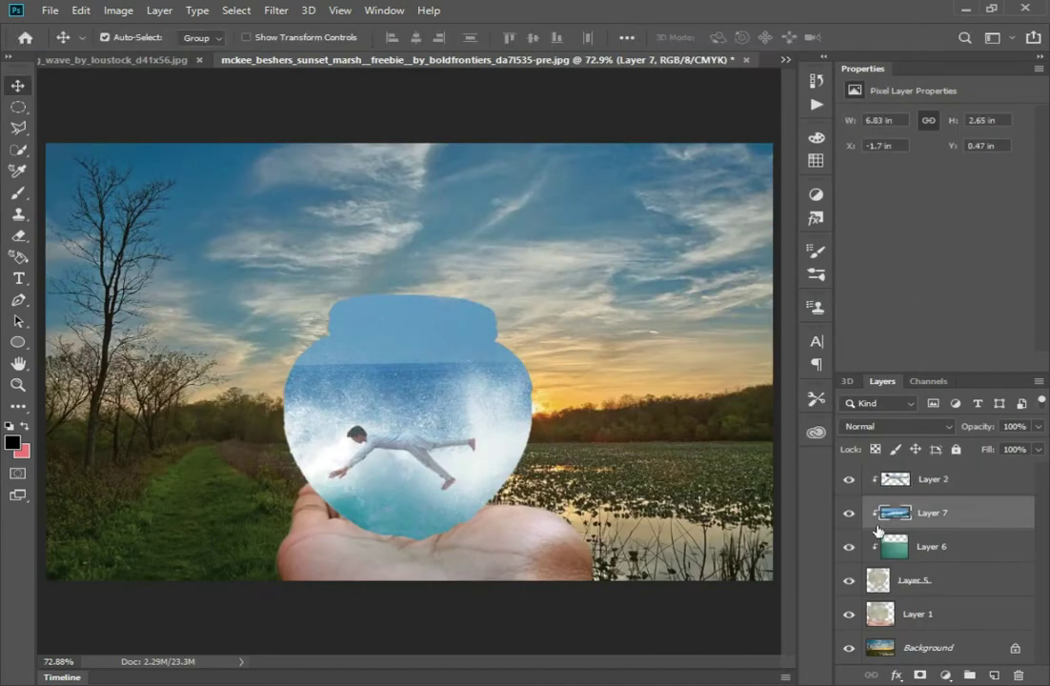
key("ctrl+t")
mouse_move(400, 221)
left_mouse_down()
mouse_move(403, 365)
mouse_move(429, 376)
mouse_move(412, 371)
left_mouse_up()
left_click(895, 425)
left_click(867, 476)
key("Return")
Add a clipped splash Layer 8 over the swimmer and bring up the coral photo.
left_click(860, 548)
left_click(905, 514)
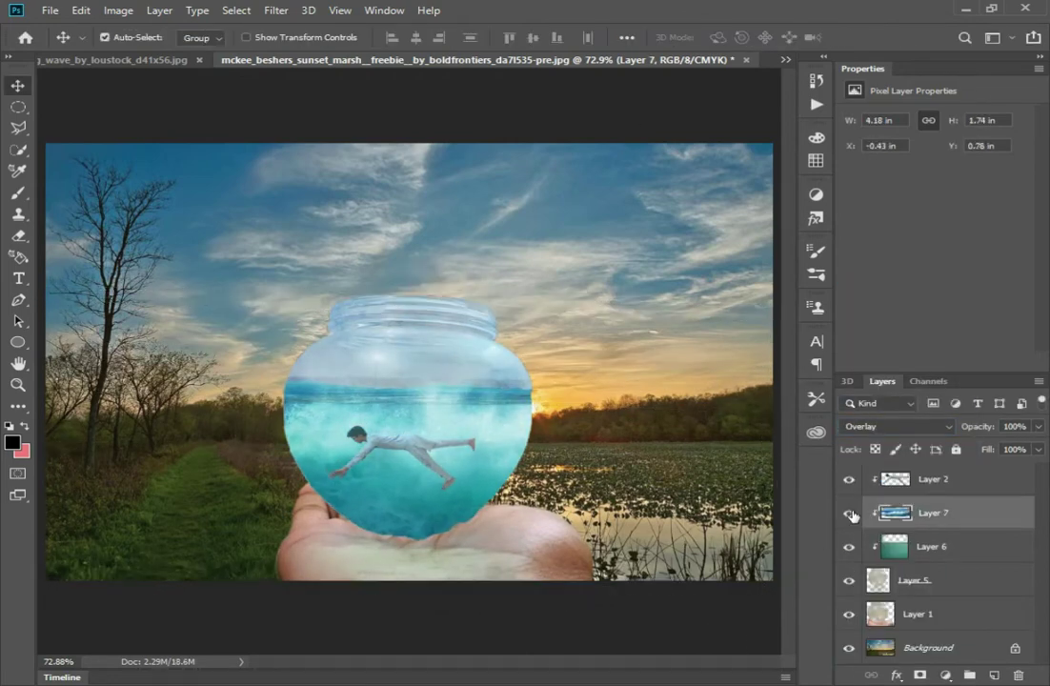
key("ctrl+minus")
left_click(895, 481)
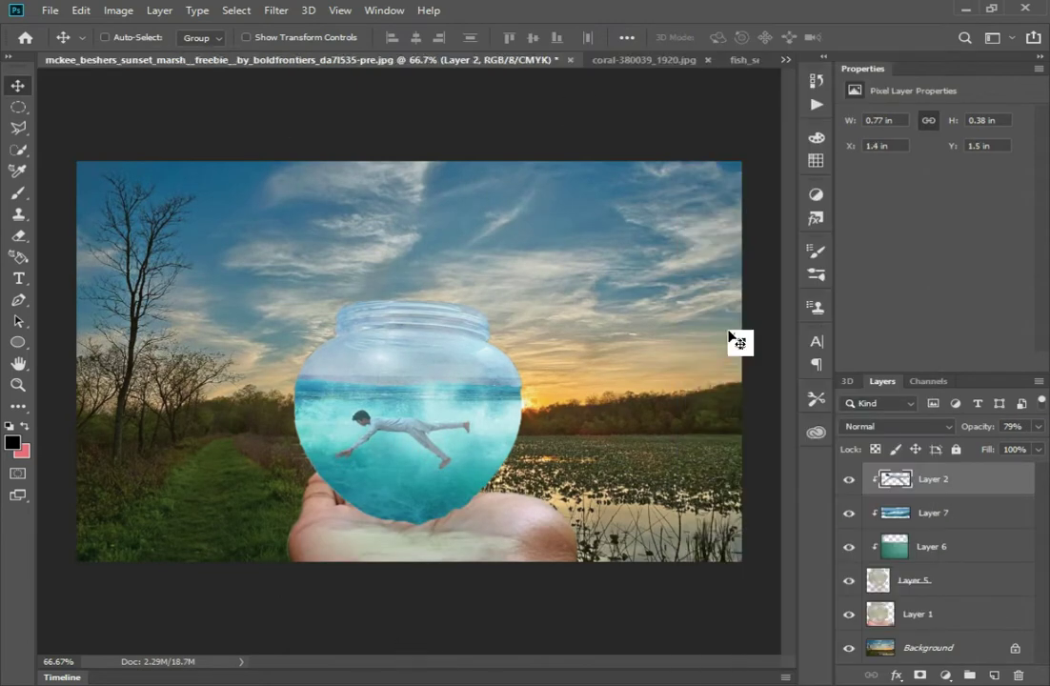
left_click(644, 59)
left_click_drag(400, 362, 362, 420)
right_click(915, 479)
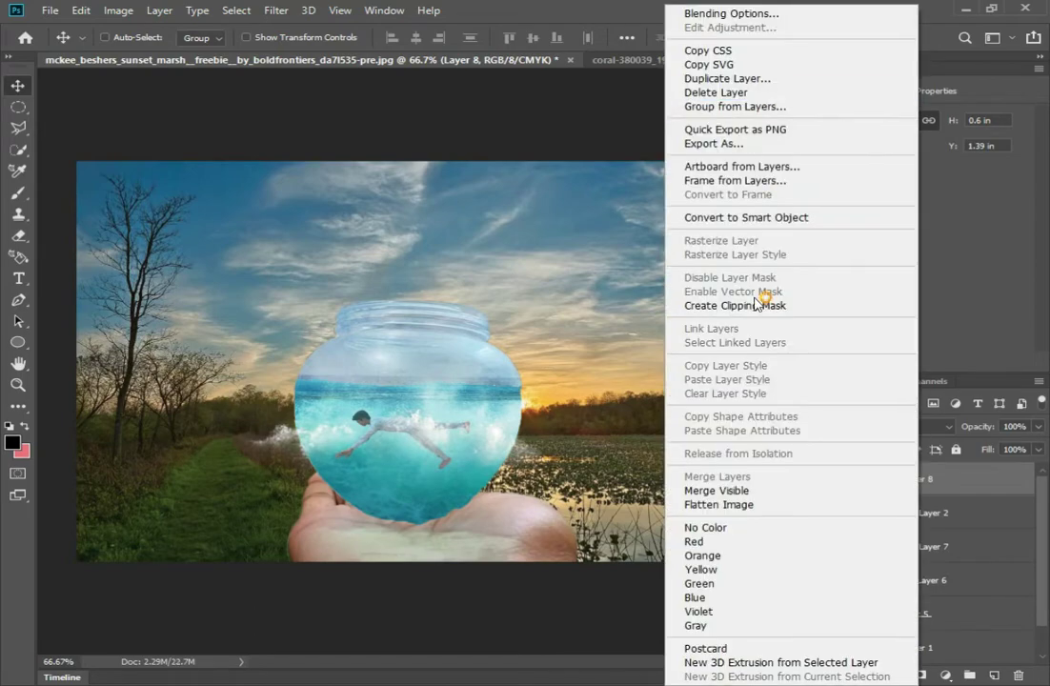
left_click(629, 300)
key("ctrl+Tab")
Bring the coral photo into the composite, shrink it, and clip it into the jar.
left_click_drag(454, 396, 454, 461)
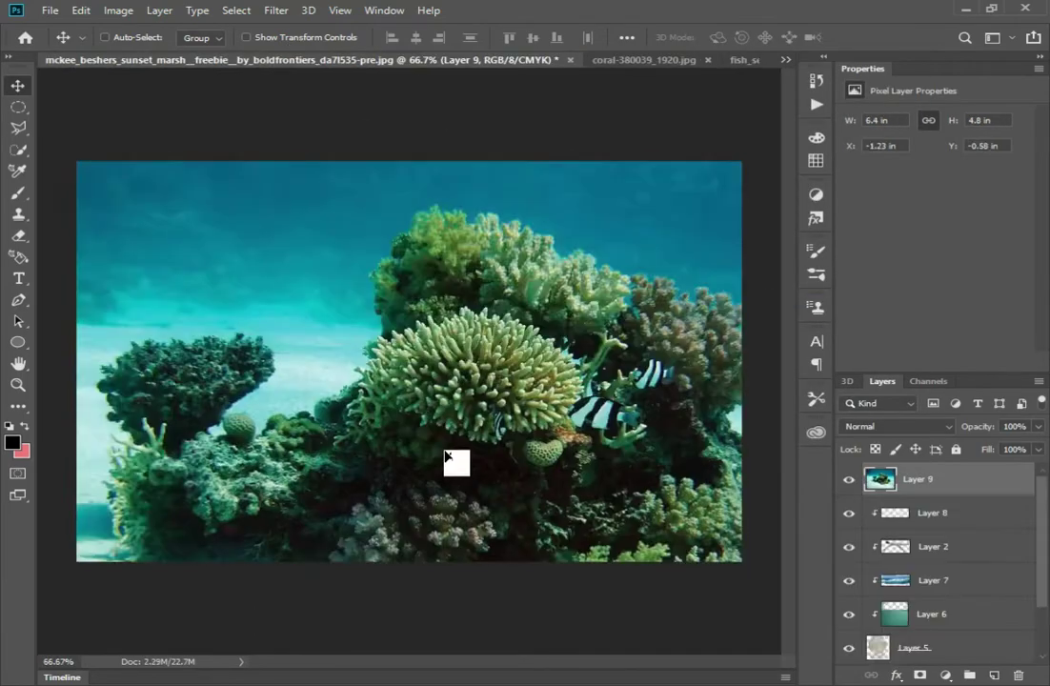
key("ctrl+t")
mouse_move(445, 368)
left_mouse_down()
mouse_move(508, 570)
mouse_move(363, 543)
left_mouse_up()
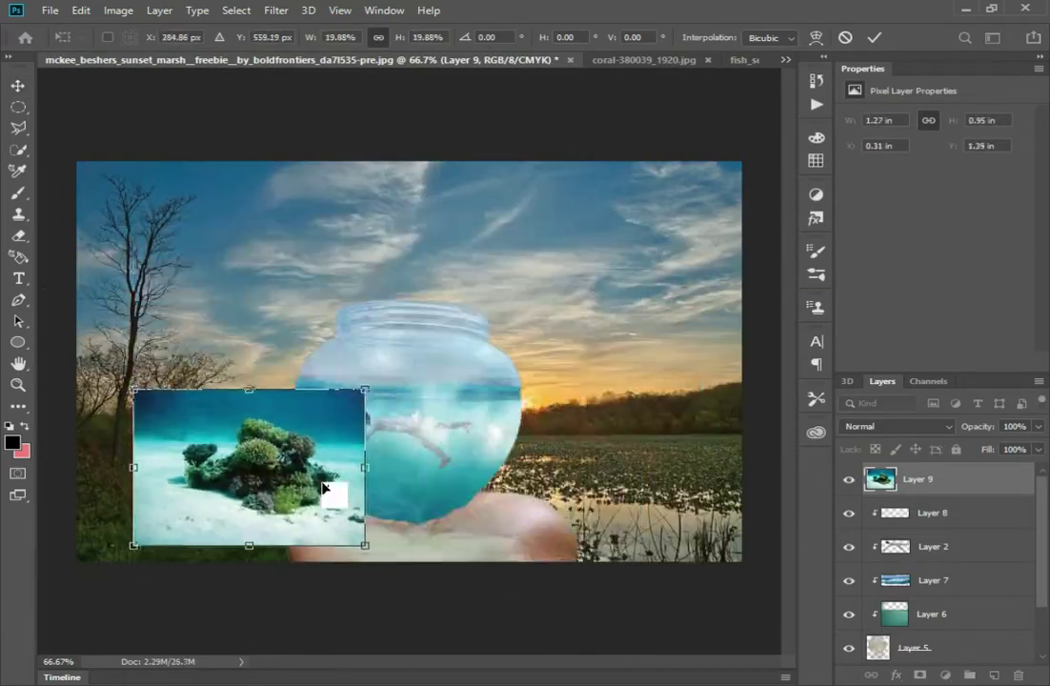
left_click_drag(248, 467, 384, 443)
key("Return")
right_click(915, 479)
left_click(750, 307)
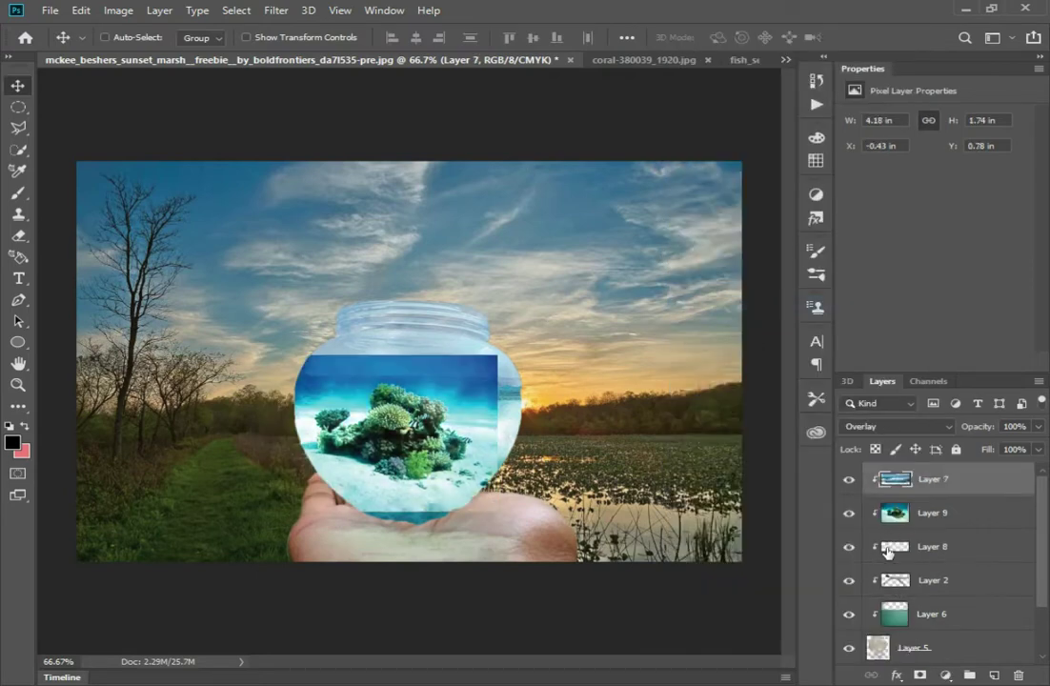
Move the coral layer lower in the stack and shrink it further at the jar's bottom.
left_click_drag(891, 444, 892, 596)
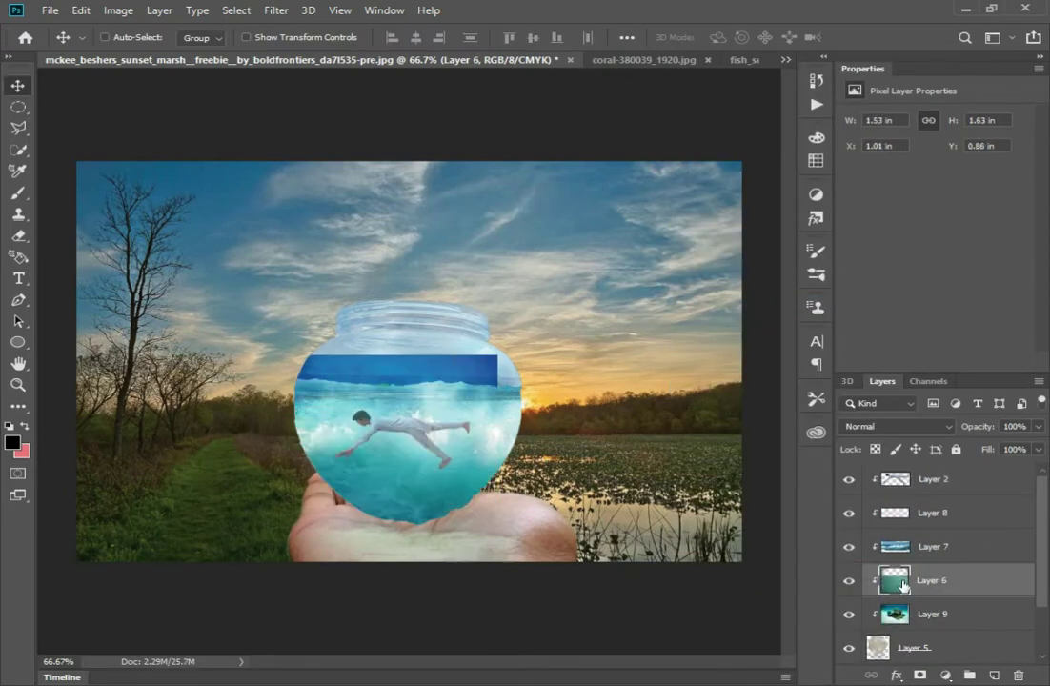
left_click_drag(476, 412, 488, 446)
key("ctrl+t")
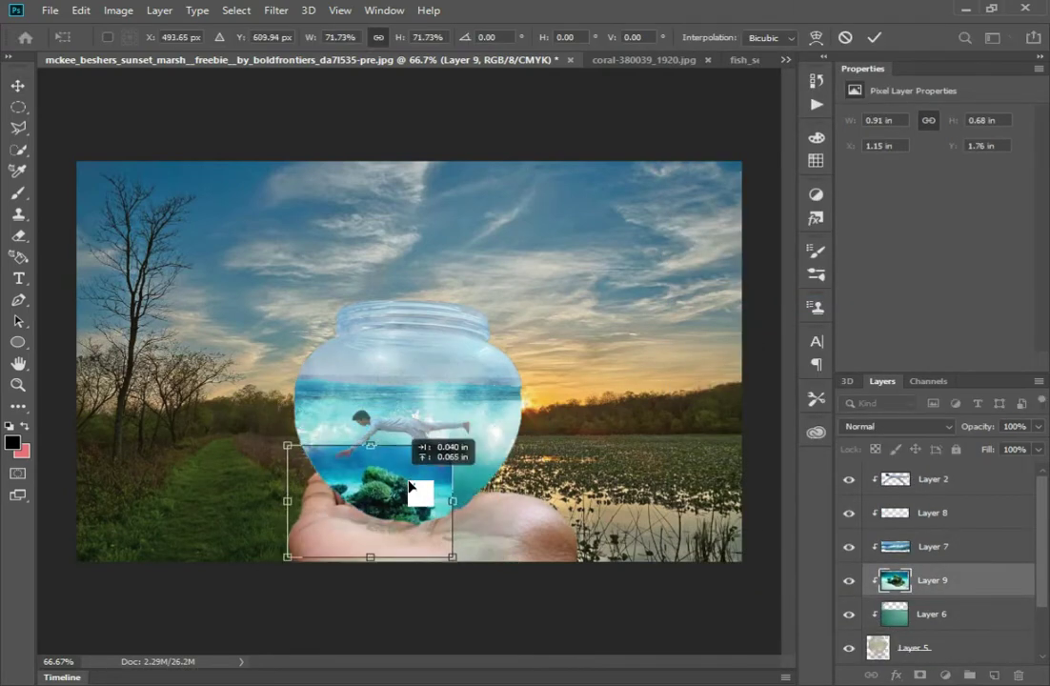
left_click_drag(517, 562, 487, 545)
key("Return")
scroll(893, 598, "down", 1)
scroll(894, 598, "down", 1)
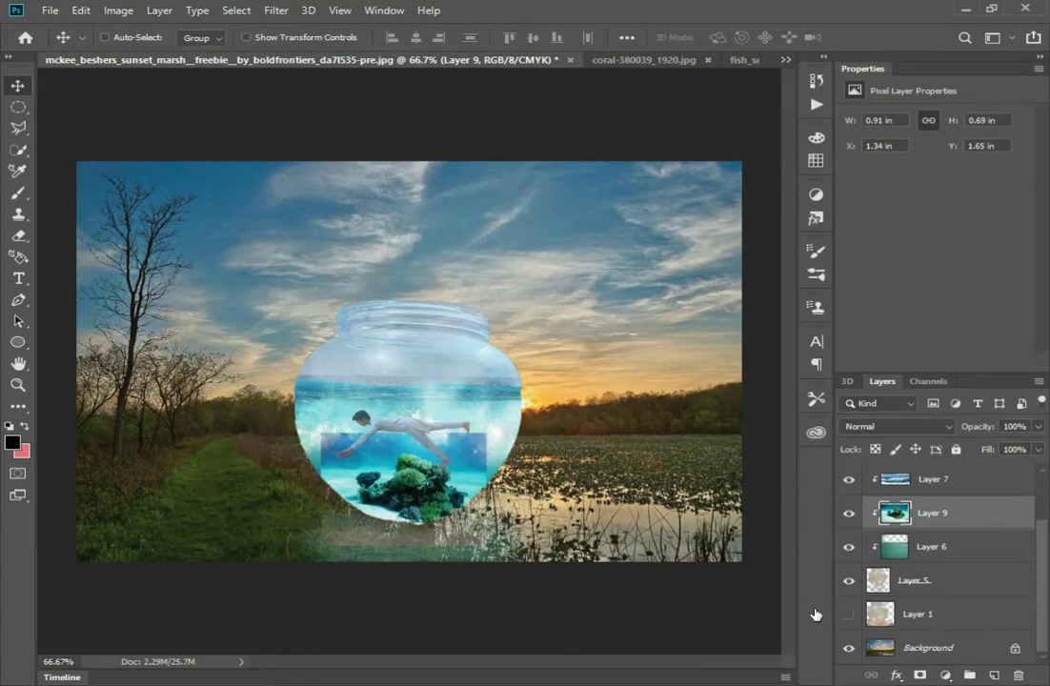
left_click_drag(893, 513, 872, 498)
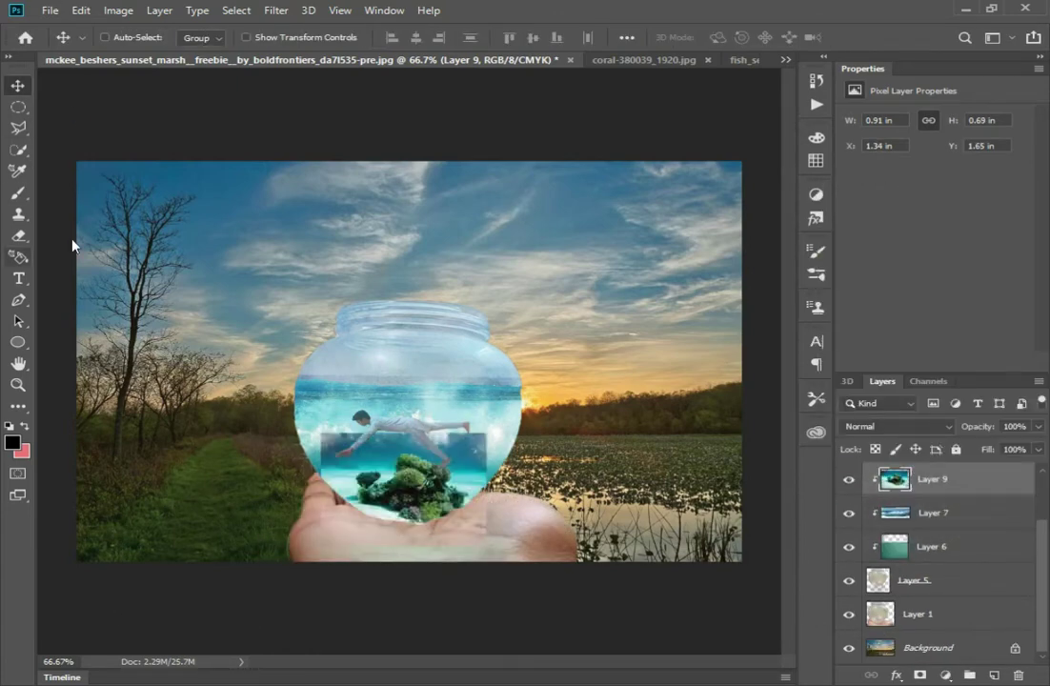
Reposition the coral inside the jar and erase its hard edge behind the arm.
left_click(18, 236)
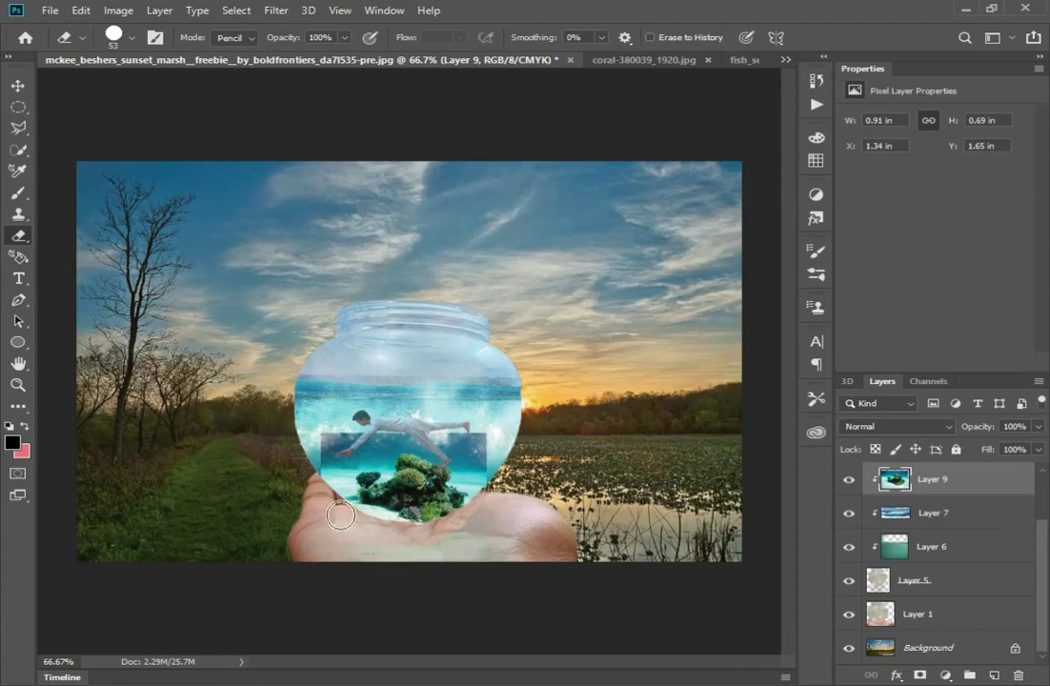
key("ctrl+plus")
key("ctrl+plus")
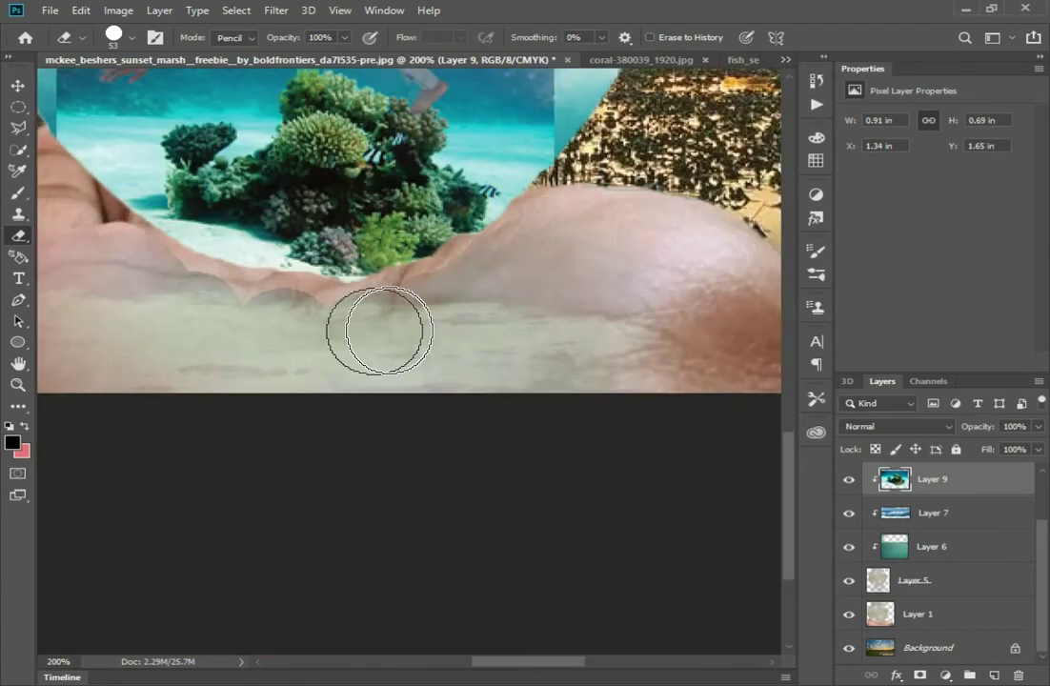
key("v")
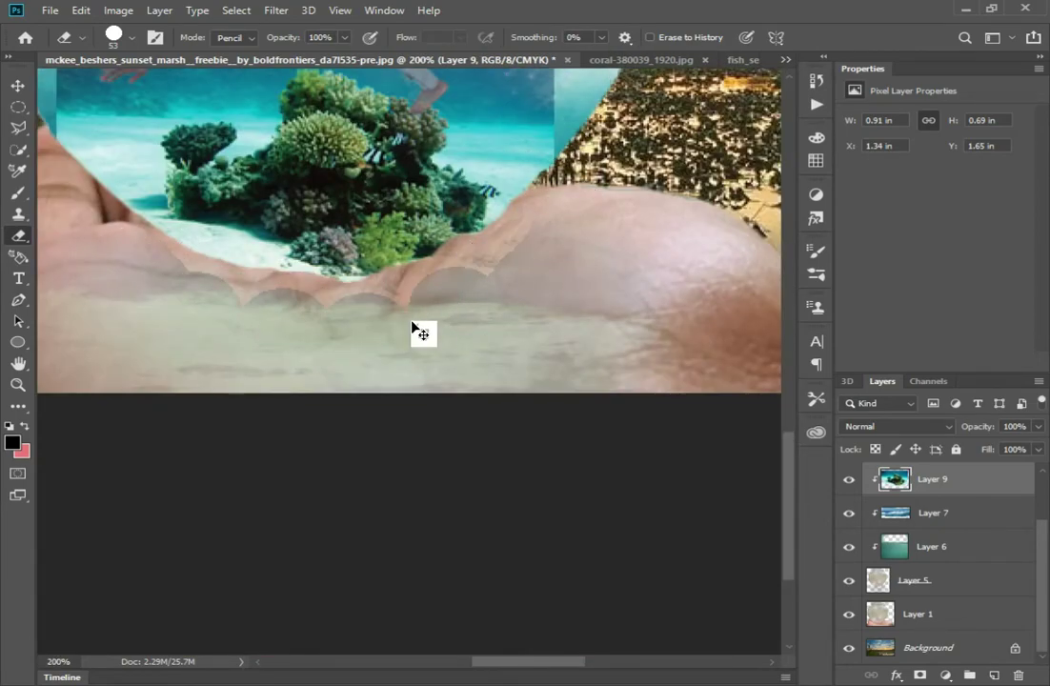
key("ctrl+minus")
key("ctrl+t")
left_click_drag(389, 266, 391, 269)
key("Return")
key("e")
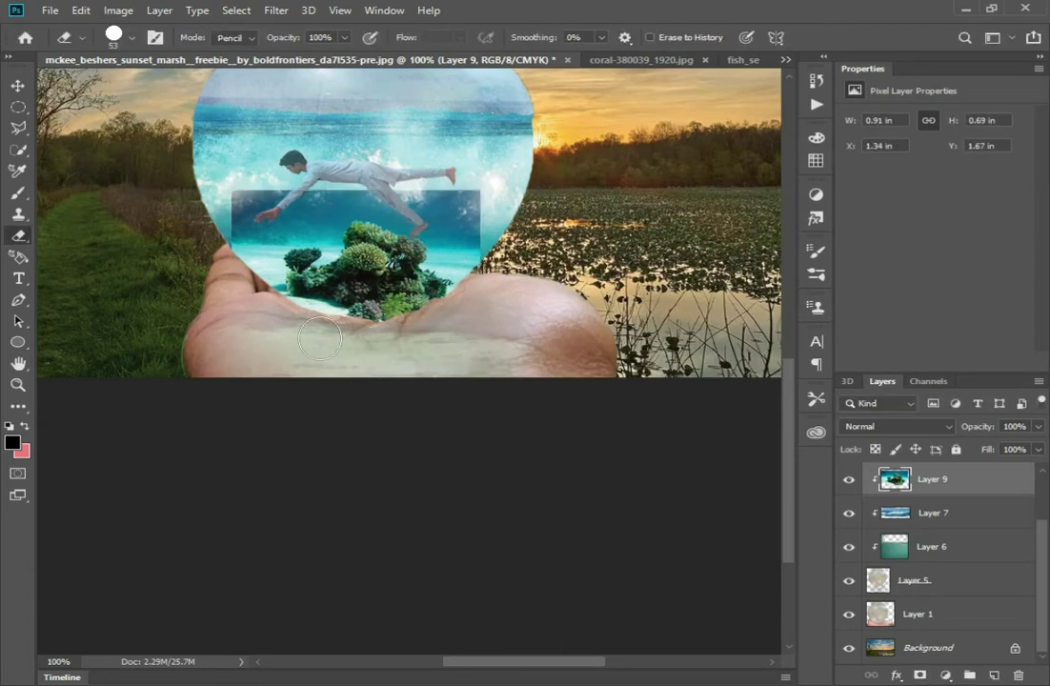
left_click_drag(486, 243, 318, 226)
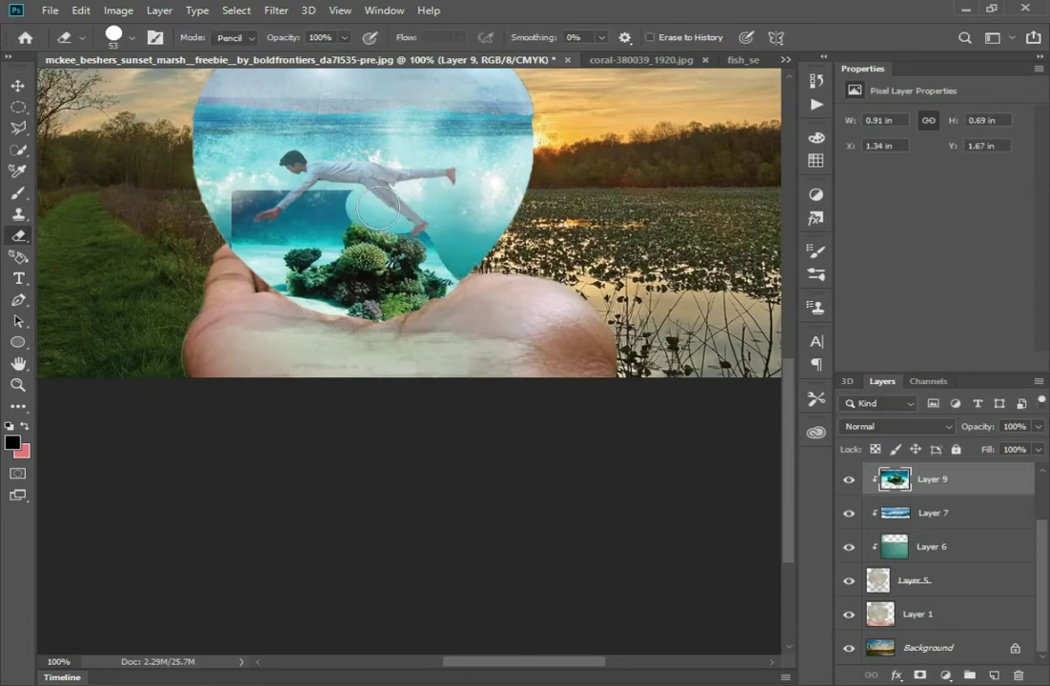
Keep the coral in Normal blend mode and lower its fill to 28%.
left_click(895, 426)
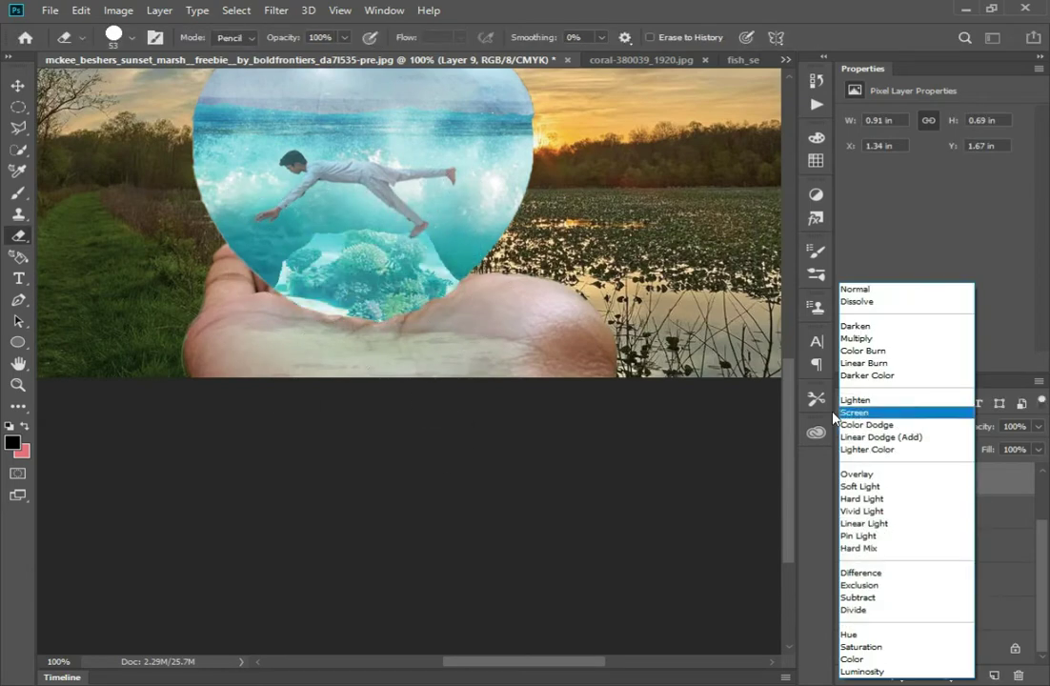
left_click(827, 493)
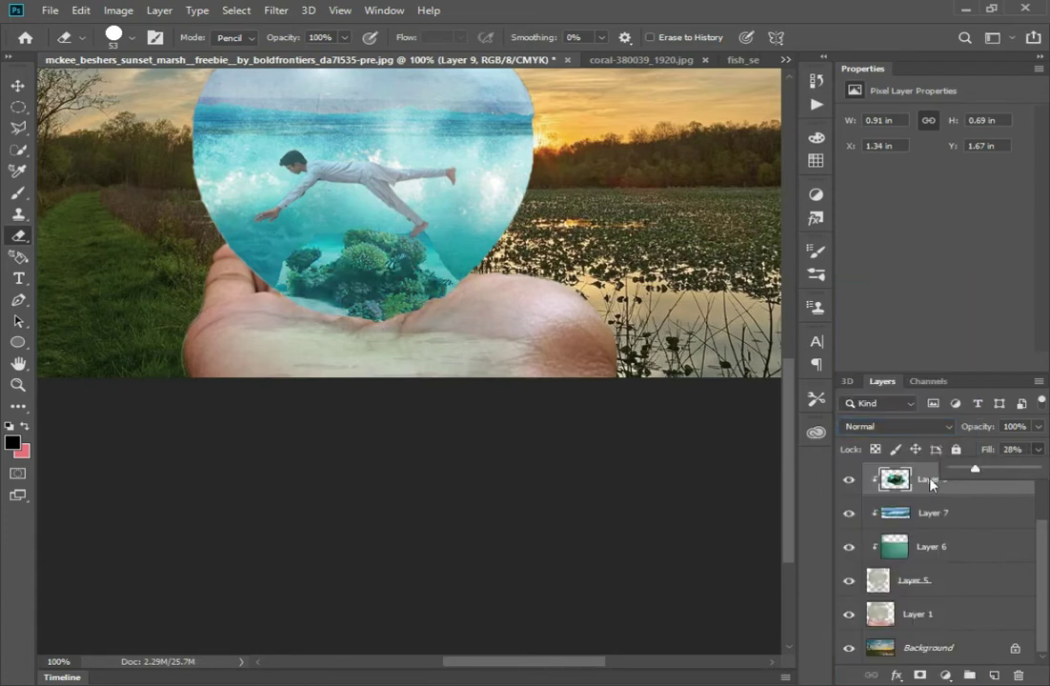
left_click_drag(1038, 426, 1016, 445)
key("v")
scroll(943, 534, "up", 1)
Duplicate the splash Layer 8, move the copy lower, and clip it into the jar.
right_click(943, 512)
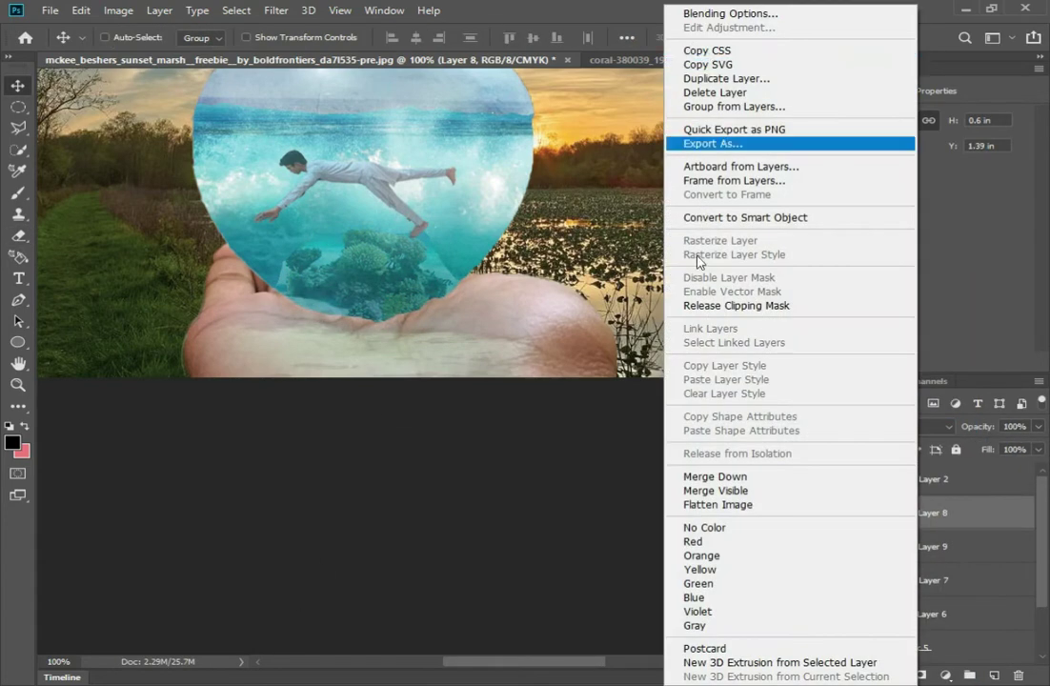
left_click(926, 514)
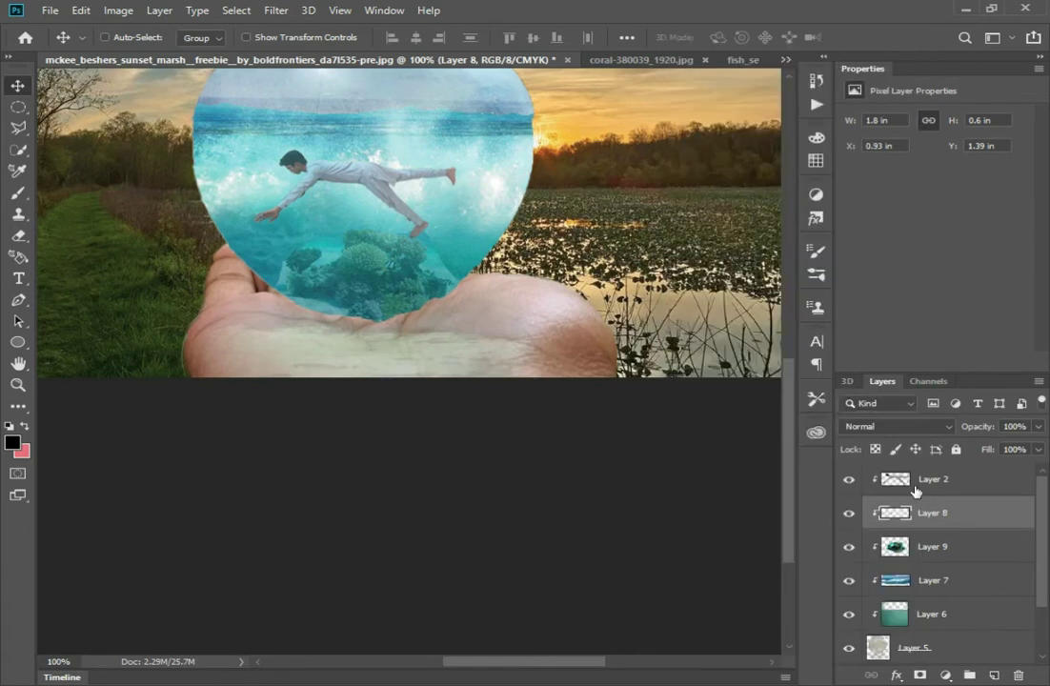
key("ctrl+j")
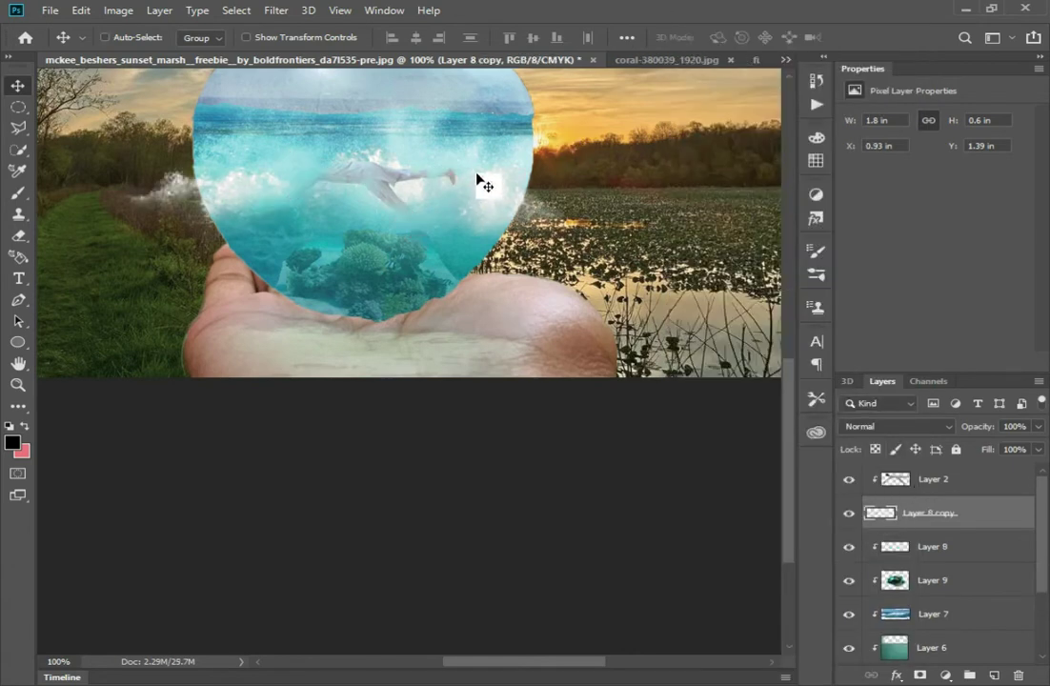
left_click_drag(481, 193, 502, 248)
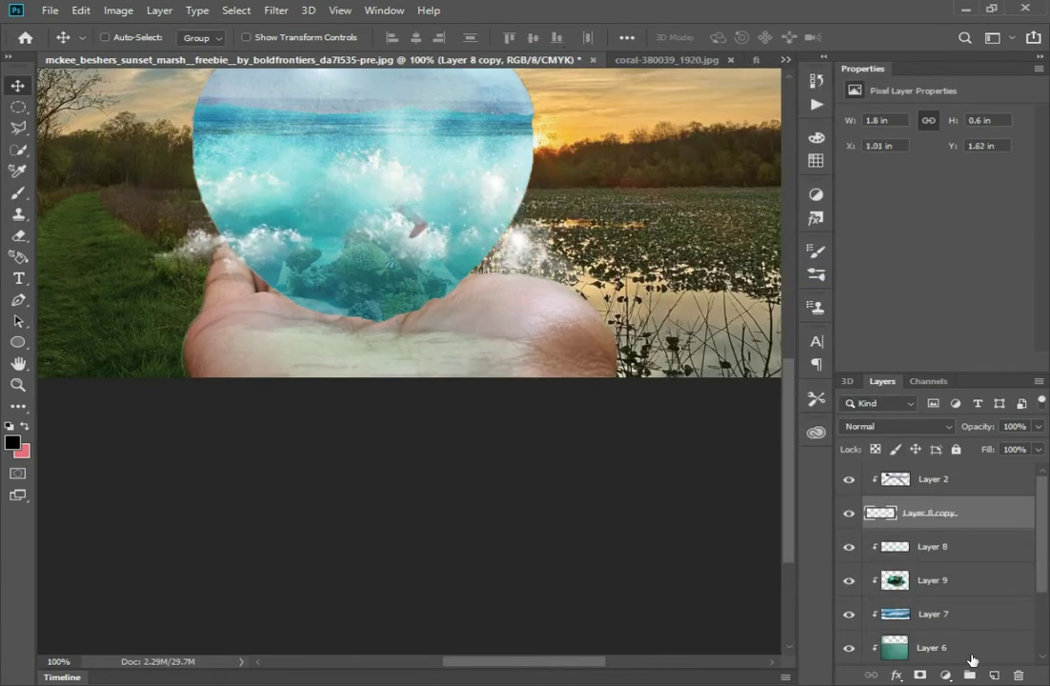
right_click(910, 520)
left_click(767, 305)
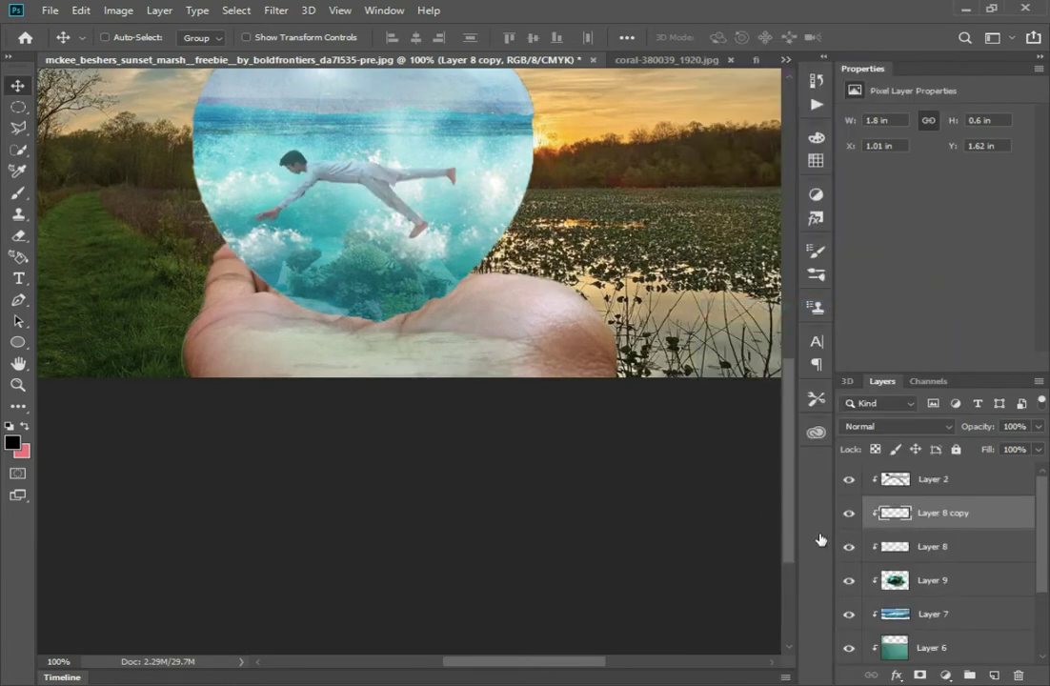
scroll(871, 543, "down", 3)
scroll(871, 543, "up", 3)
Close the coral photo document without saving its changes.
left_click(628, 59)
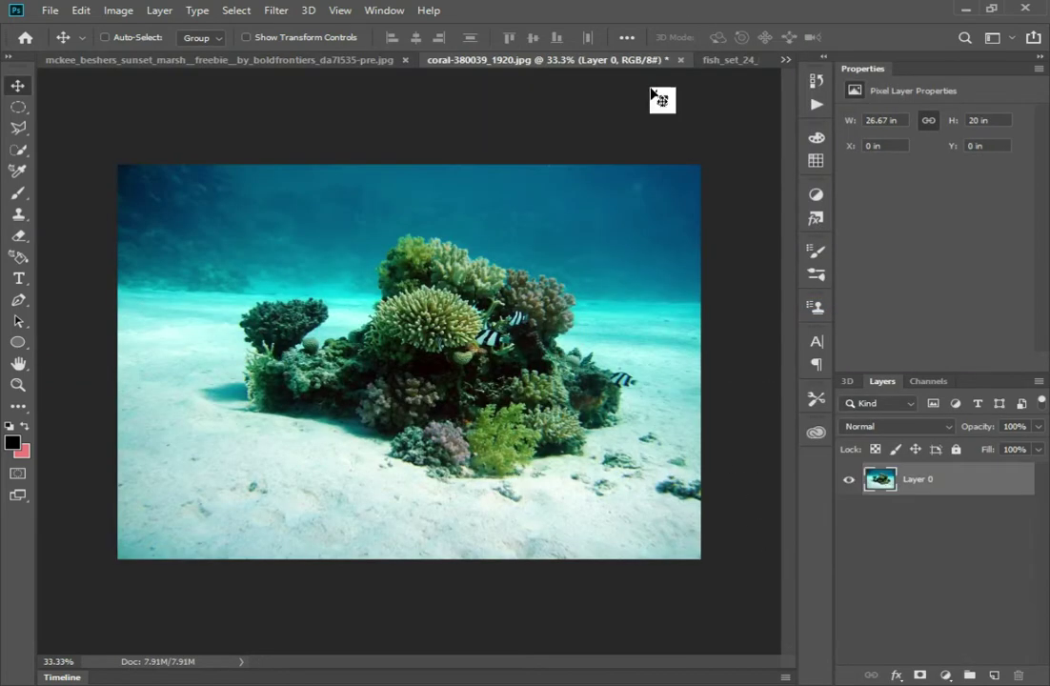
key("ctrl+w")
left_click(514, 265)
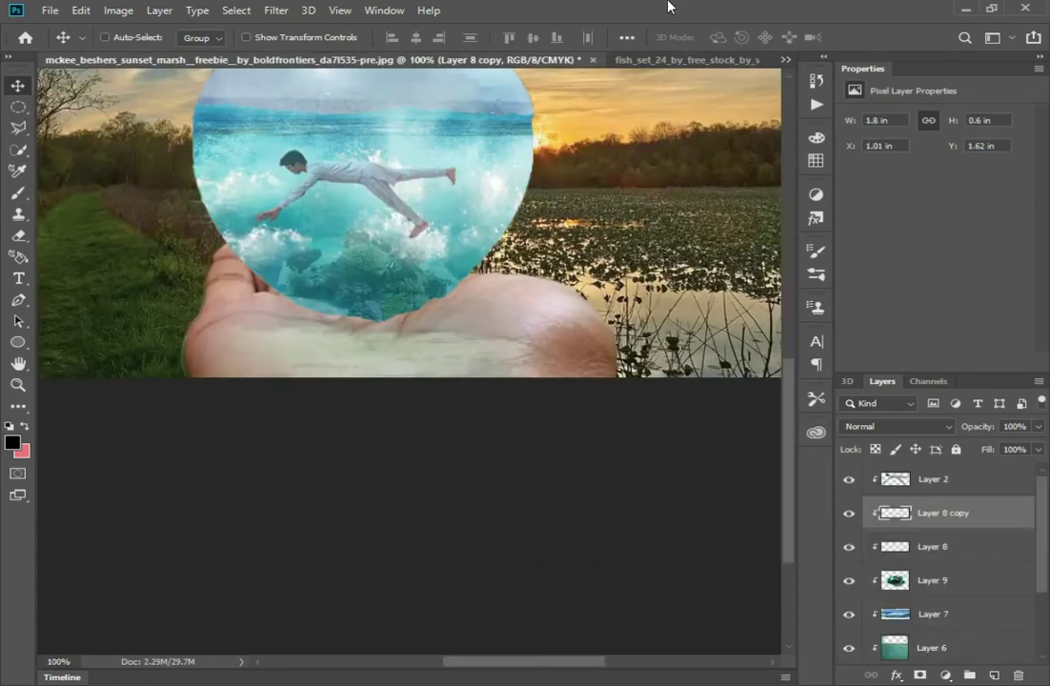
Drag the goldfish from the fish photo into the composite and scale them into the jar.
left_click(661, 59)
left_click_drag(591, 424, 265, 681)
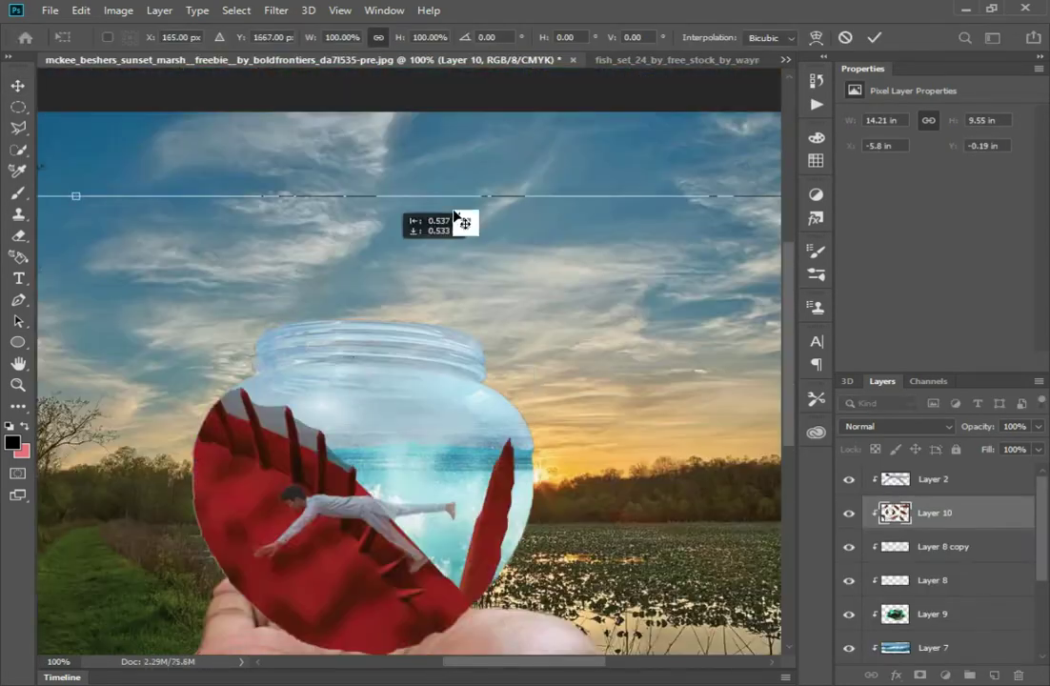
mouse_move(468, 223)
left_mouse_down()
mouse_move(375, 662)
mouse_move(483, 531)
left_mouse_up()
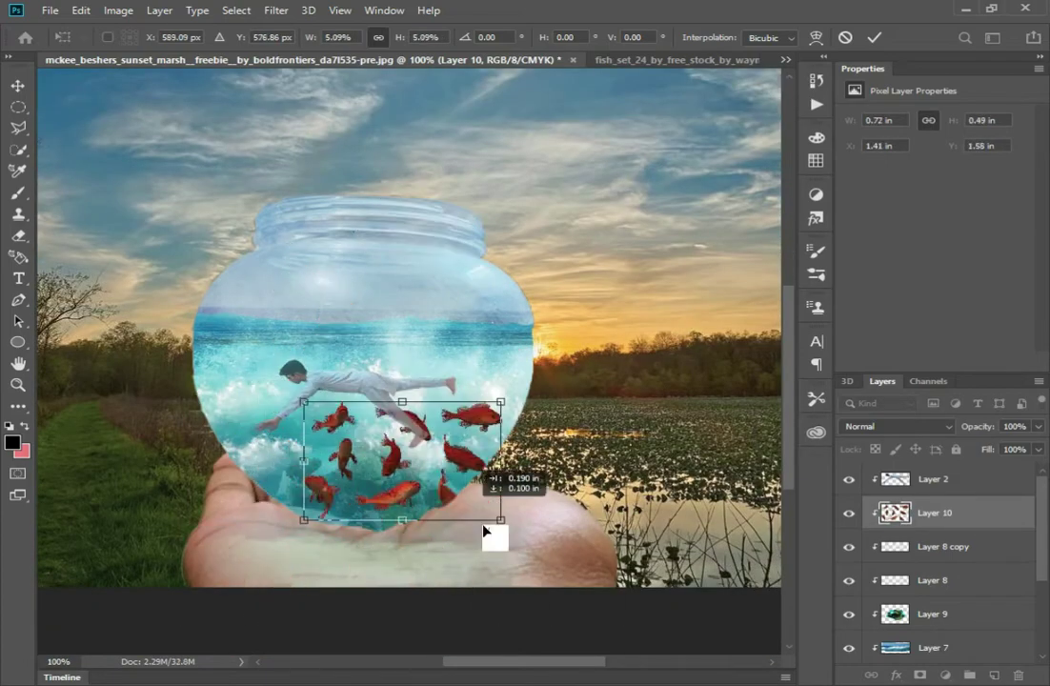
mouse_move(448, 495)
left_mouse_down()
mouse_move(414, 345)
mouse_move(433, 410)
left_mouse_up()
key("Return")
key("e")
key("v")
Resize the fish layer and move it below the splash layers.
key("ctrl+t")
mouse_move(891, 513)
left_mouse_down()
mouse_move(897, 480)
mouse_move(891, 577)
left_mouse_up()
left_click_drag(440, 616, 433, 447)
key("ctrl+t")
key("Return")
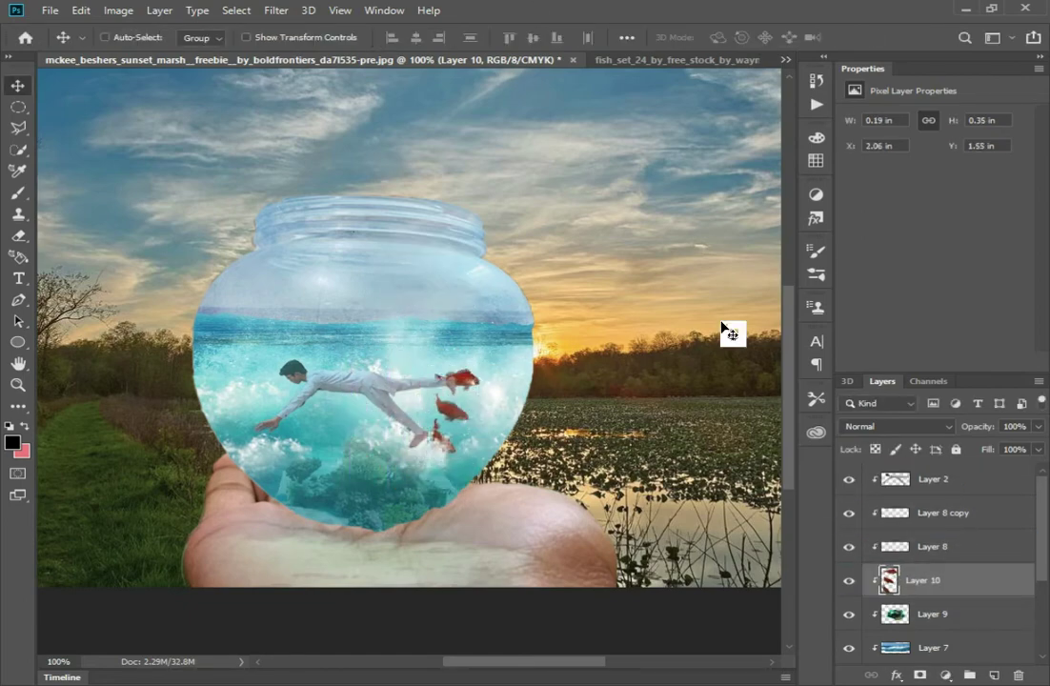
Duplicate the fish layer, move the copy left, and flip it horizontally.
right_click(901, 579)
left_click(703, 89)
key("Return")
mouse_move(504, 433)
left_mouse_down()
mouse_move(289, 389)
mouse_move(347, 486)
left_mouse_up()
left_click(81, 10)
left_click(405, 565)
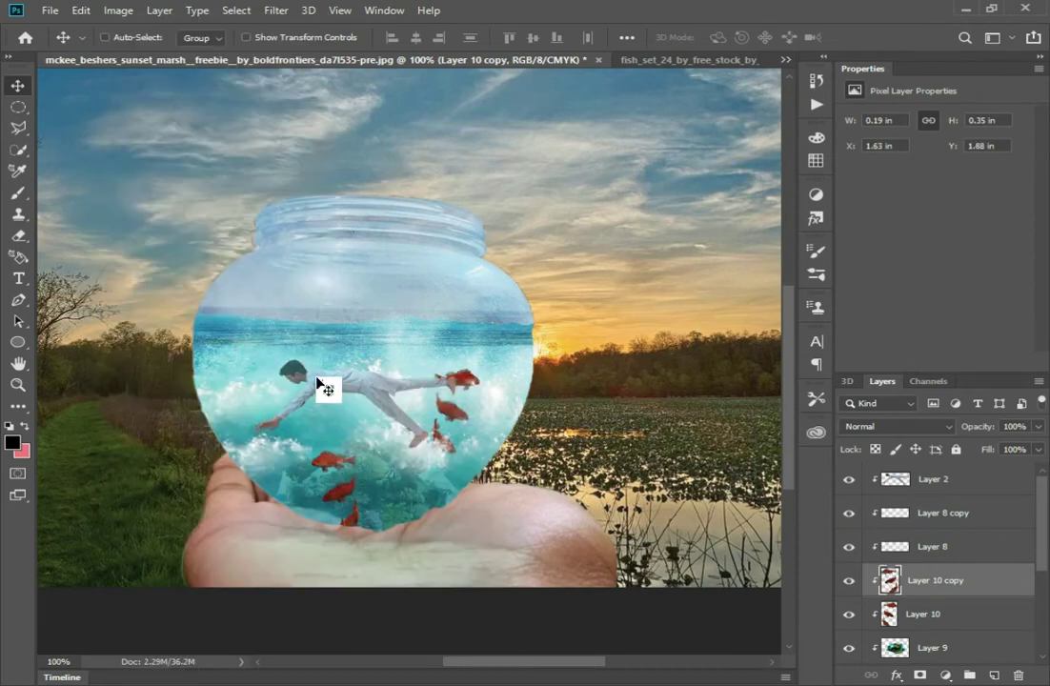
left_click(933, 614)
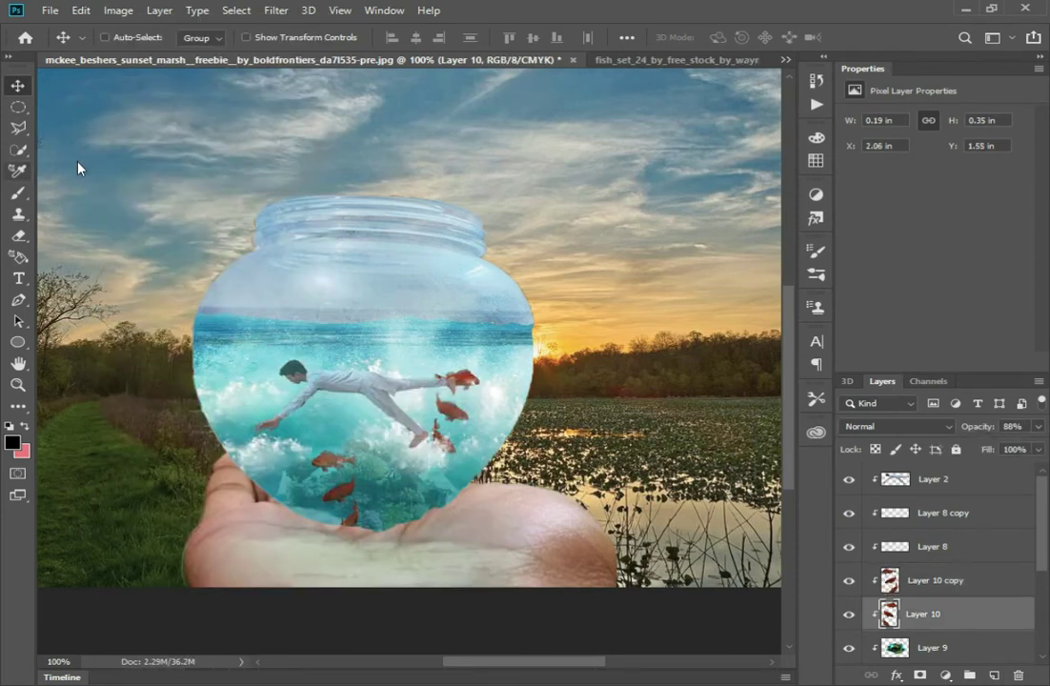
Erase the pale overlay on Layer 5 across the lower hand.
key("e")
left_click(905, 580)
scroll(905, 572, "down", 3)
left_click(915, 580)
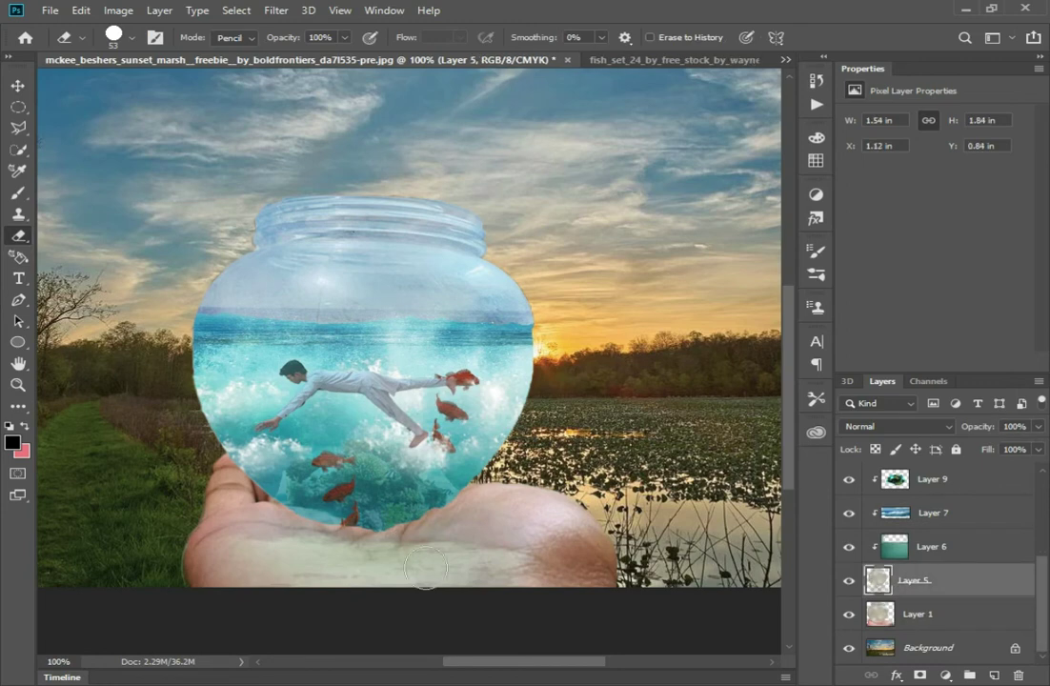
left_click(849, 581)
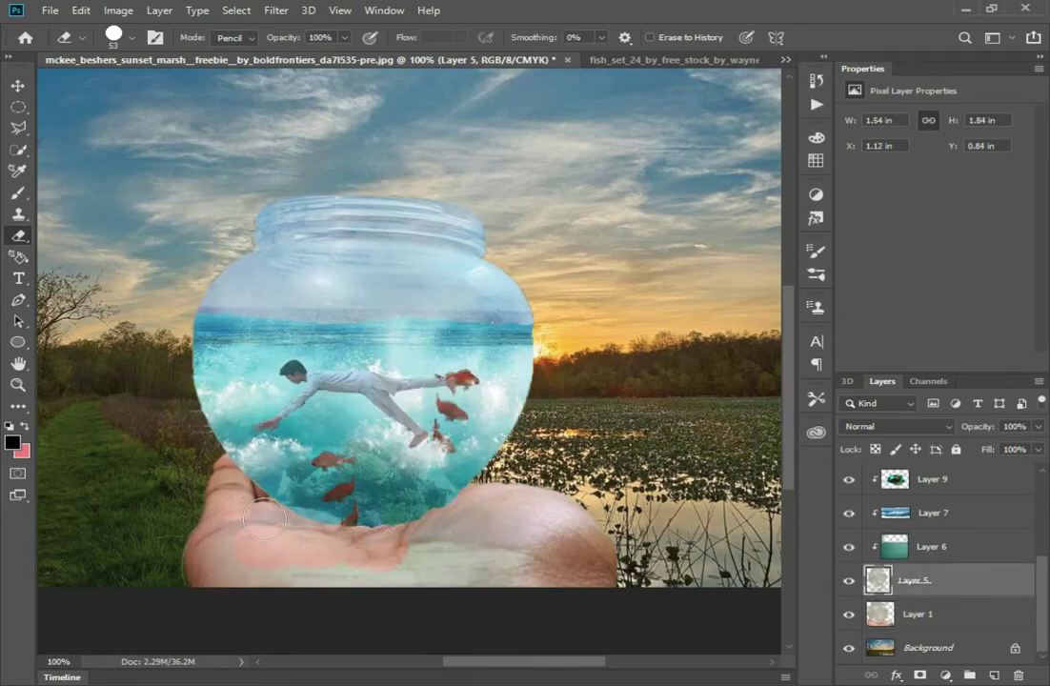
left_click_drag(447, 524, 446, 534)
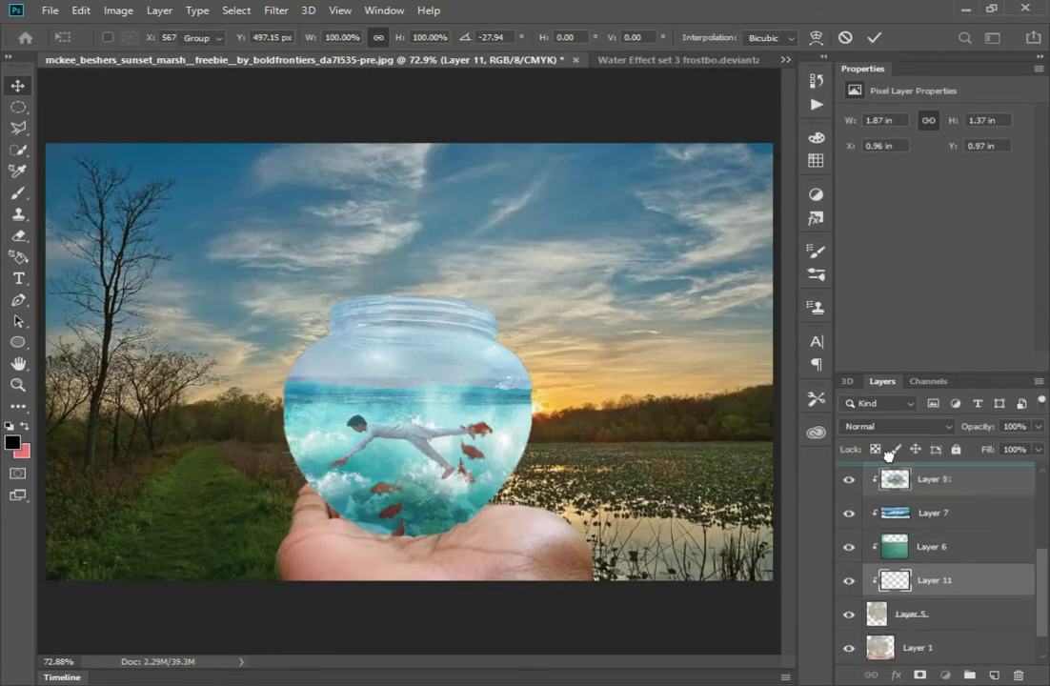
Move the swimmer and fish down and to the left inside the jar.
left_click_drag(515, 412, 489, 458)
left_click(118, 10)
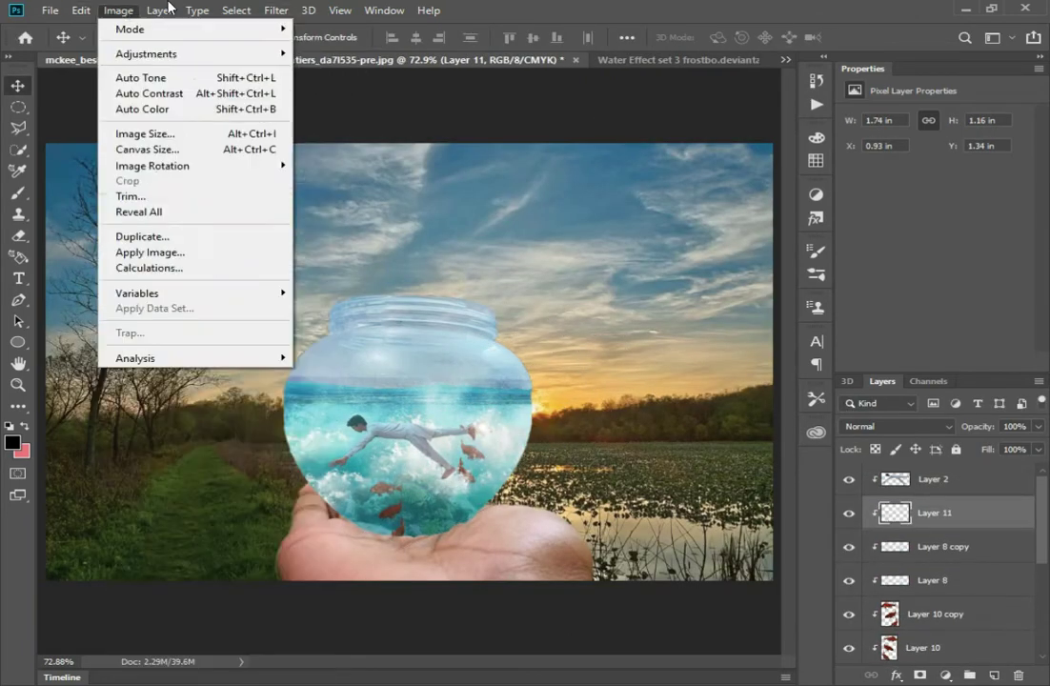
left_click(384, 122)
key("Return")
scroll(878, 549, "down", 3)
Open and dismiss Vibrance on Layer 5, then merge the clipped jar layers into Layer 2.
mouse_move(145, 53)
left_click(882, 580)
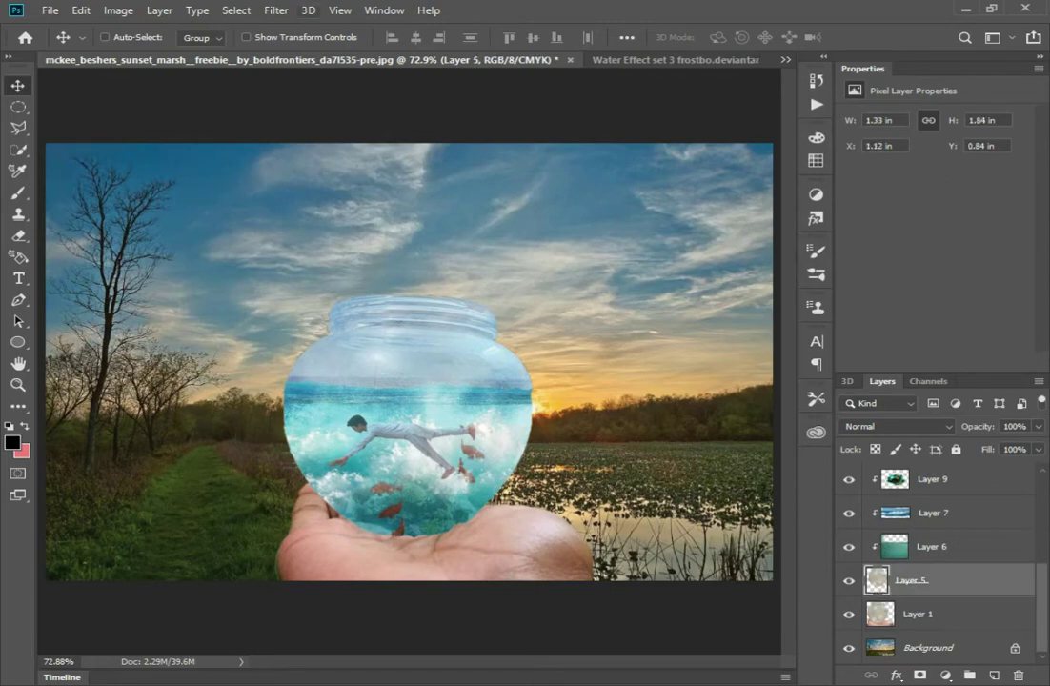
left_click(118, 9)
left_click(330, 124)
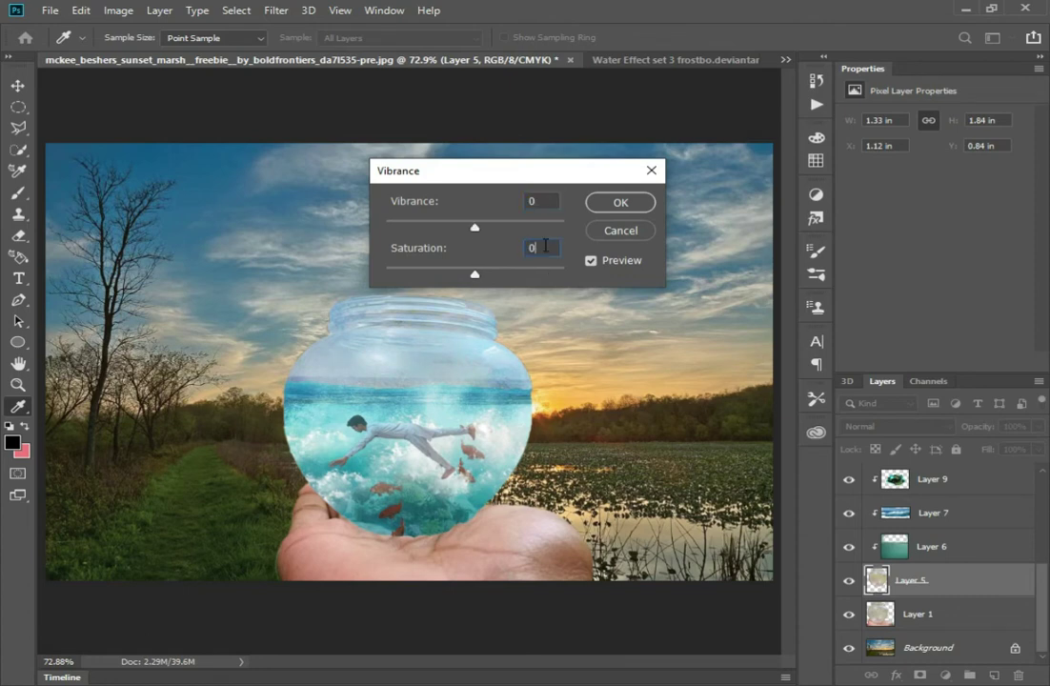
key("Return")
scroll(864, 533, "up", 5)
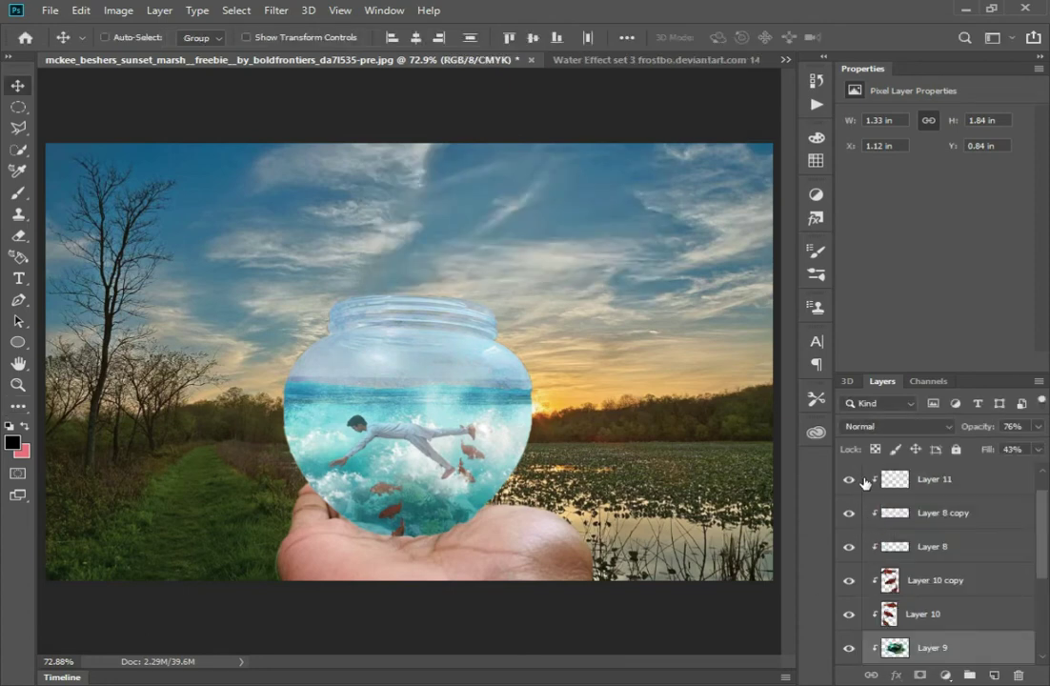
scroll(857, 514, "up", 1)
key("ctrl+e")
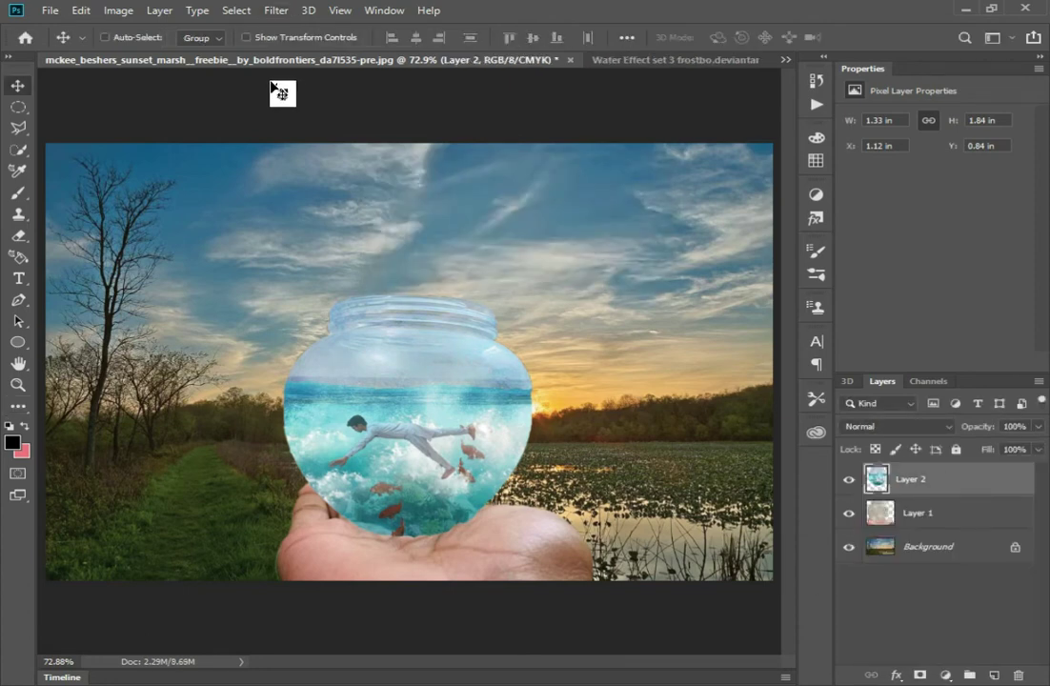
Unlock the Background as Layer 0 and give the marsh a small Gaussian blur.
left_click(197, 10)
left_click(952, 547)
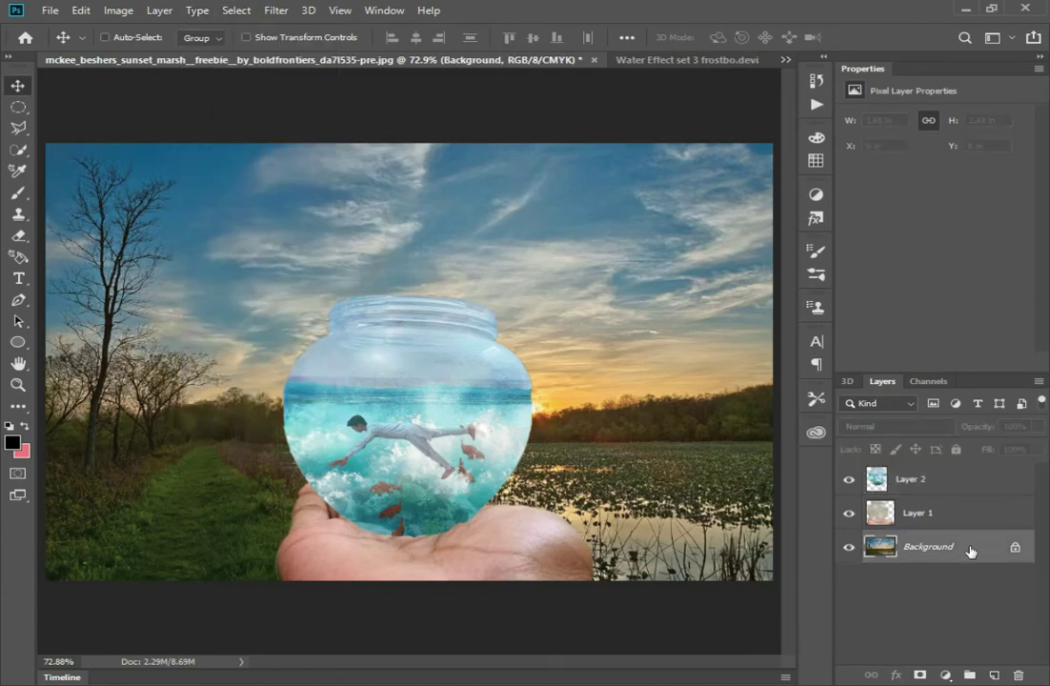
left_click(1015, 547)
left_click(276, 11)
mouse_move(286, 196)
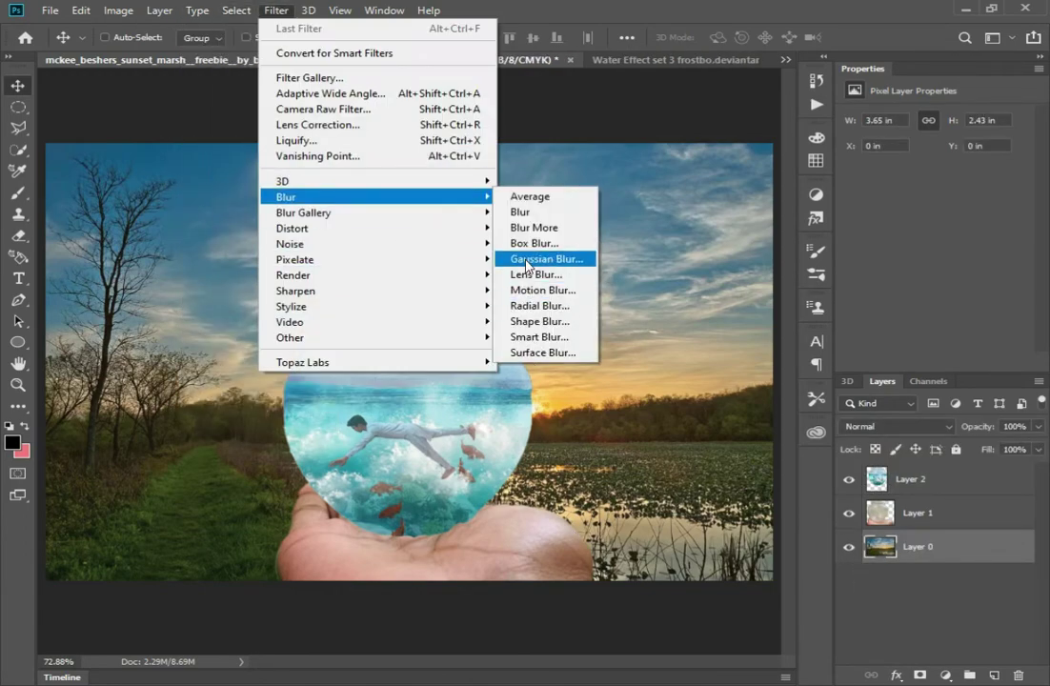
left_click(544, 259)
left_click_drag(574, 393, 531, 400)
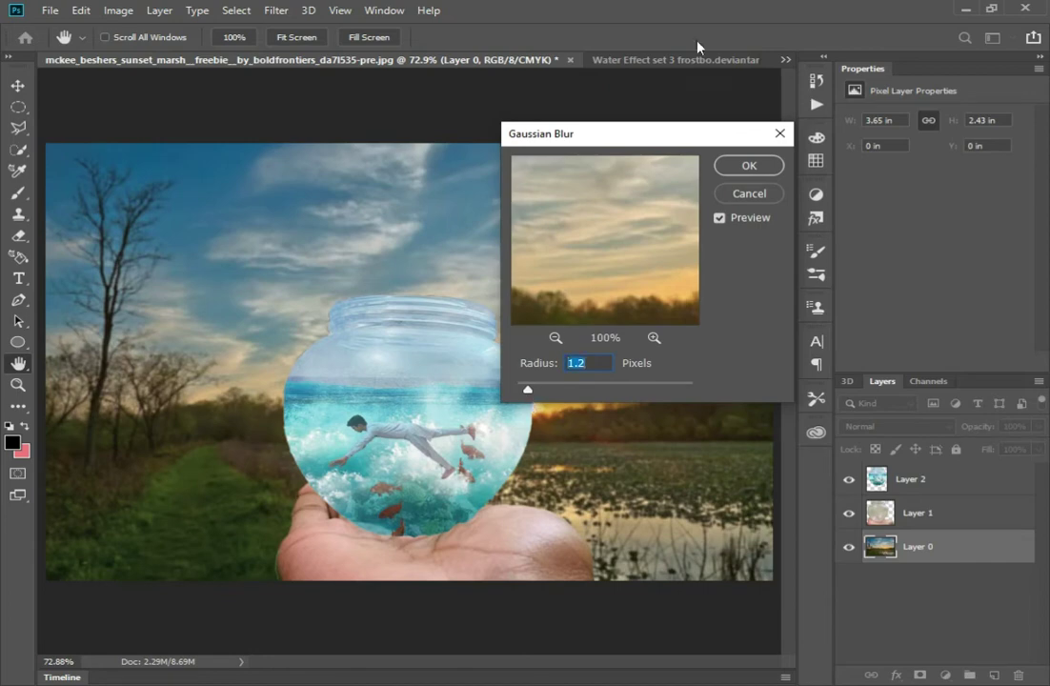
left_click(749, 165)
Apply a 0.8-pixel Gaussian blur to the hand on Layer 1.
left_click(917, 512)
left_click(277, 11)
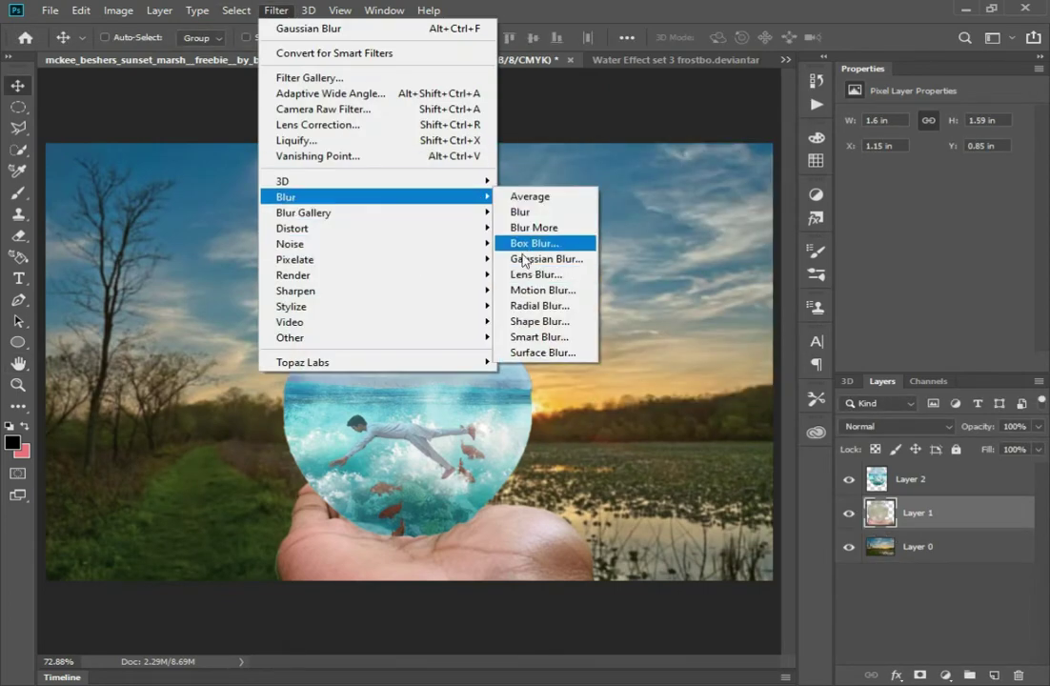
left_click(523, 258)
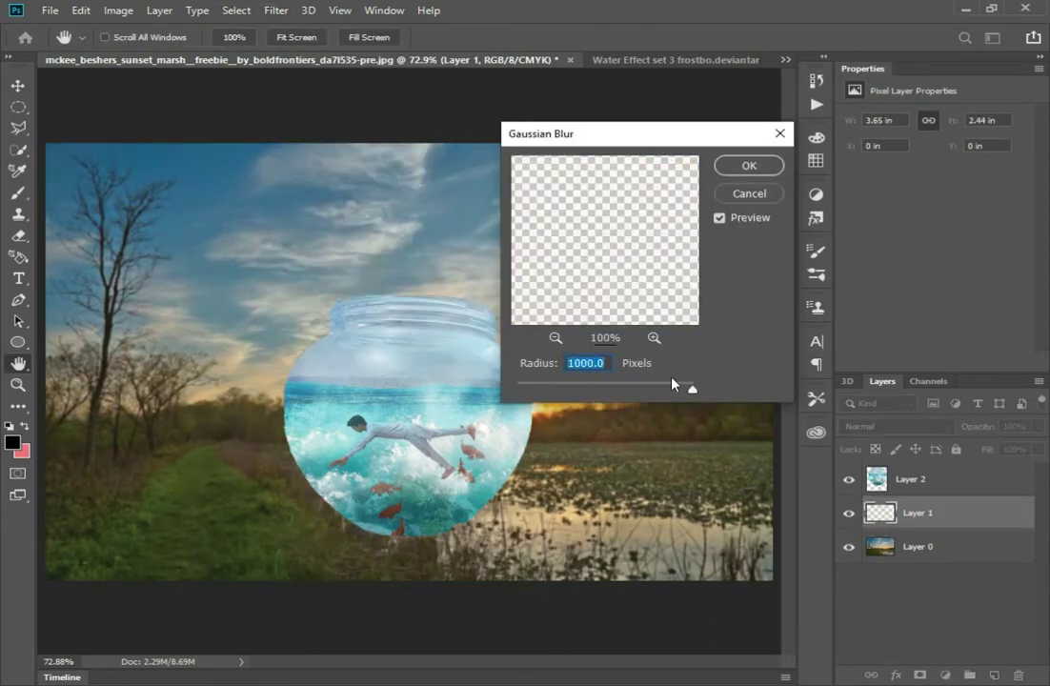
type("1.4")
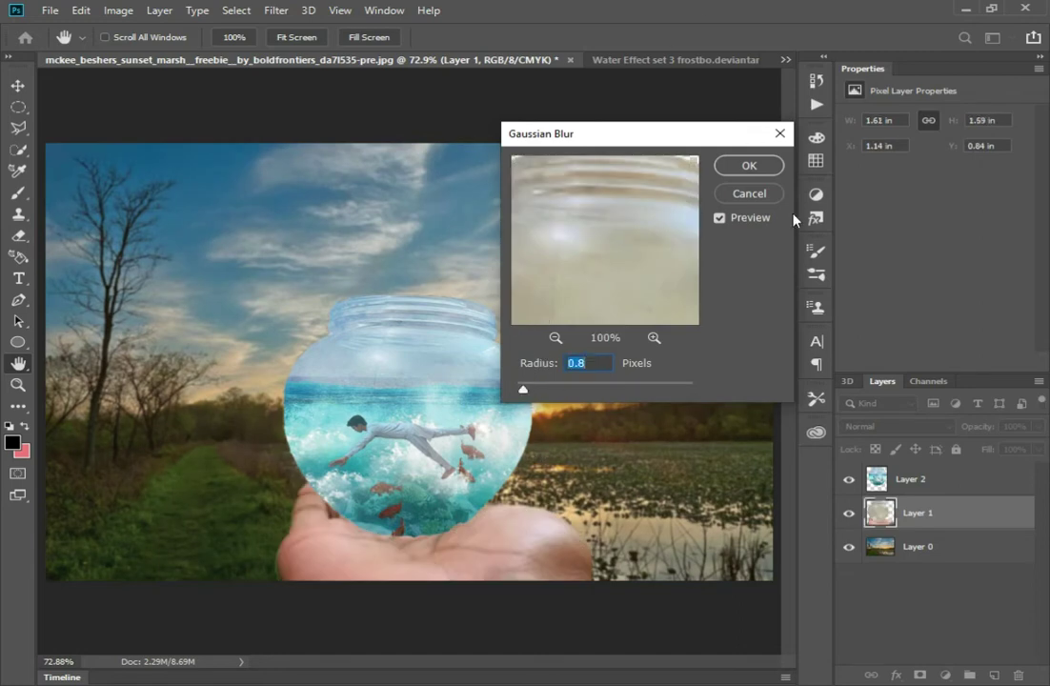
key("Return")
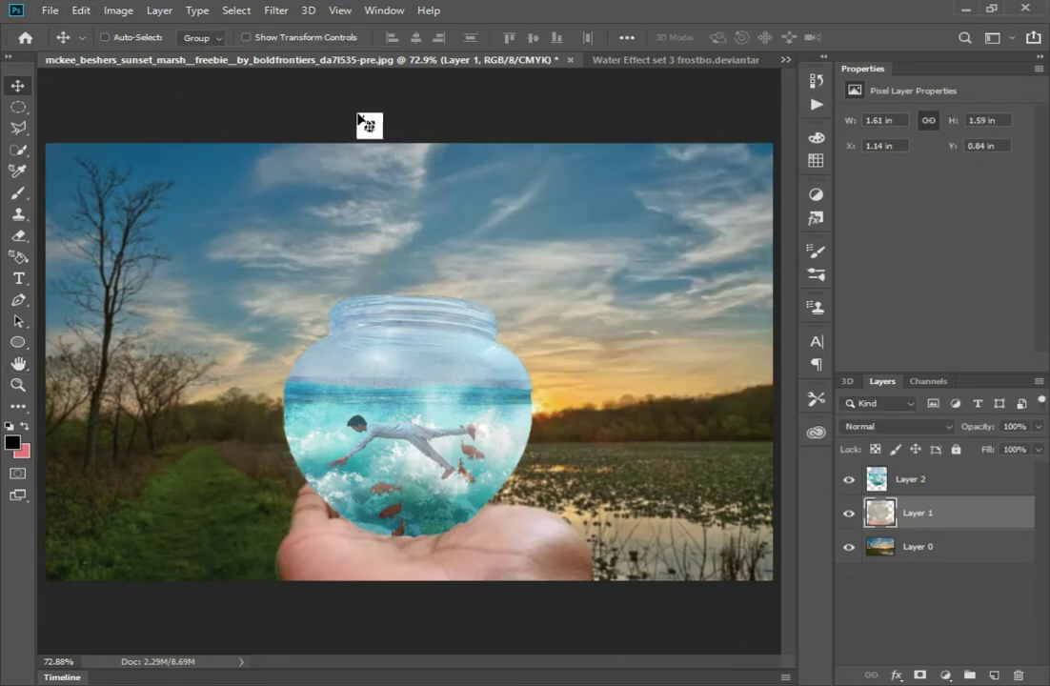
Set the jar's brightness to -32 and contrast to 18, then add an empty layer on top.
key("alt+]")
left_click(198, 10)
key("Escape")
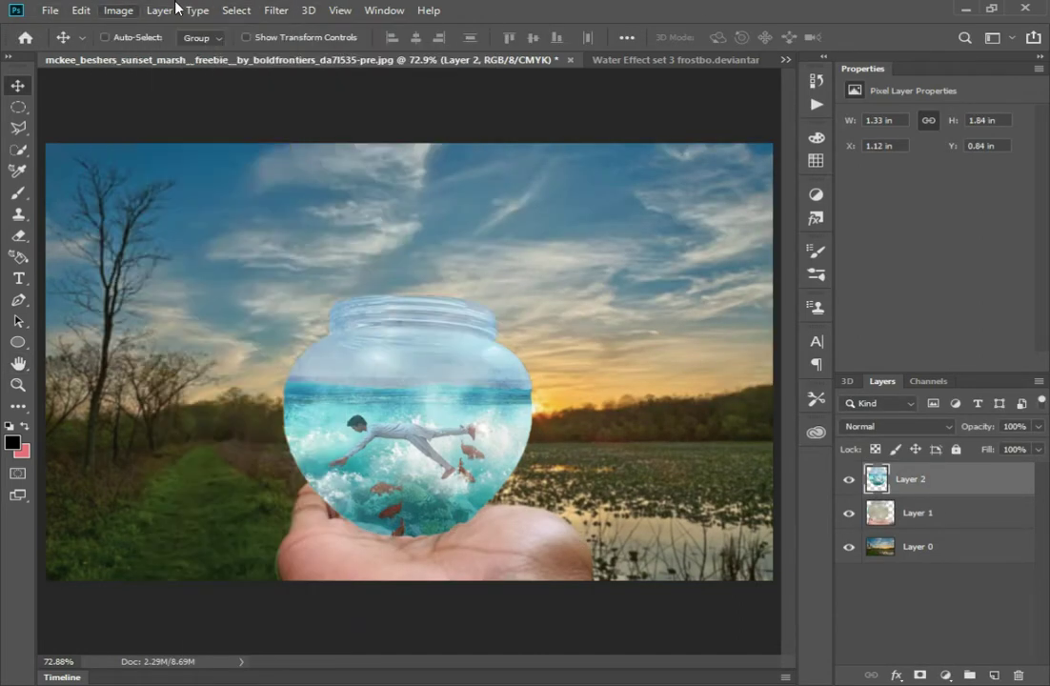
left_click(118, 9)
left_click(377, 57)
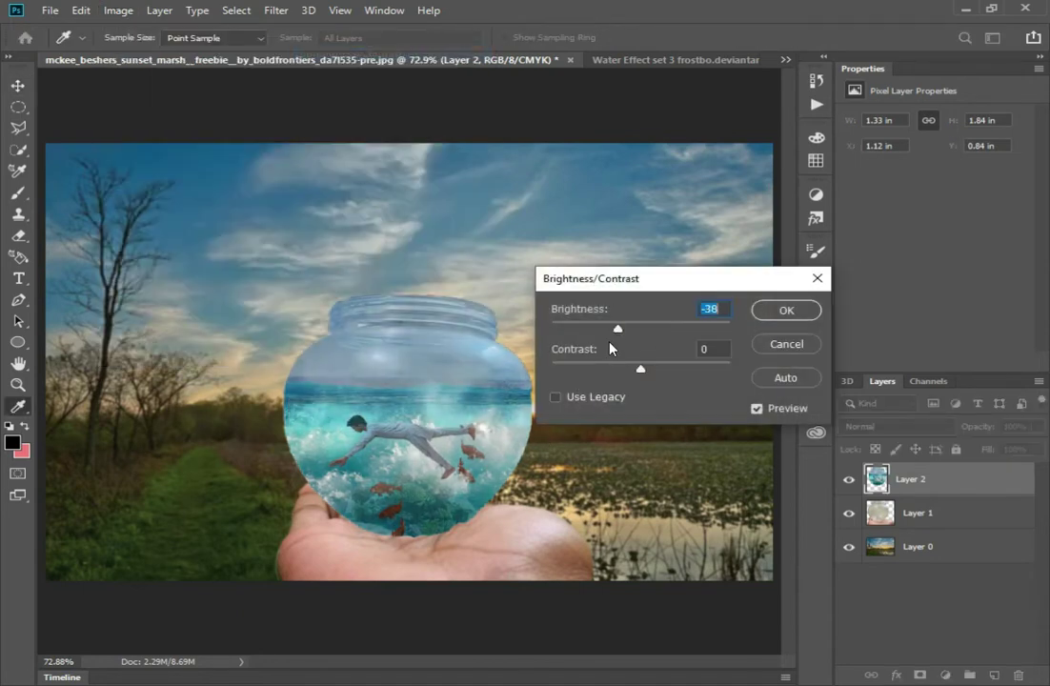
left_click_drag(618, 328, 621, 328)
left_click_drag(641, 367, 657, 368)
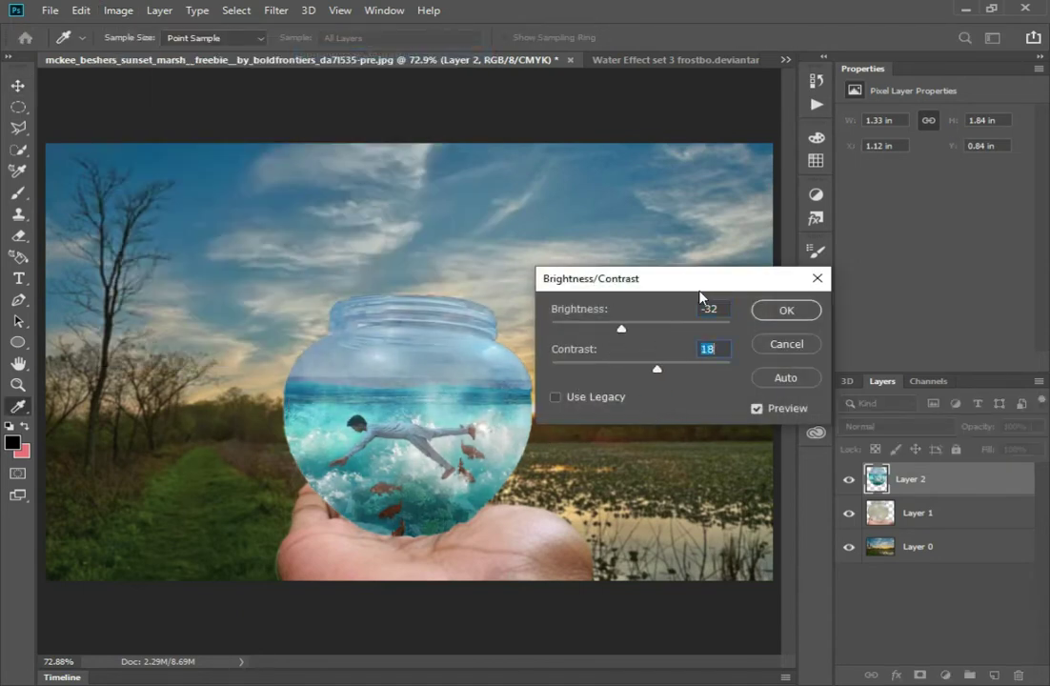
key("Return")
key("v")
key("ctrl+shift+alt+n")
Paint soft dark shadow strokes near the hand with the Brush.
key("b")
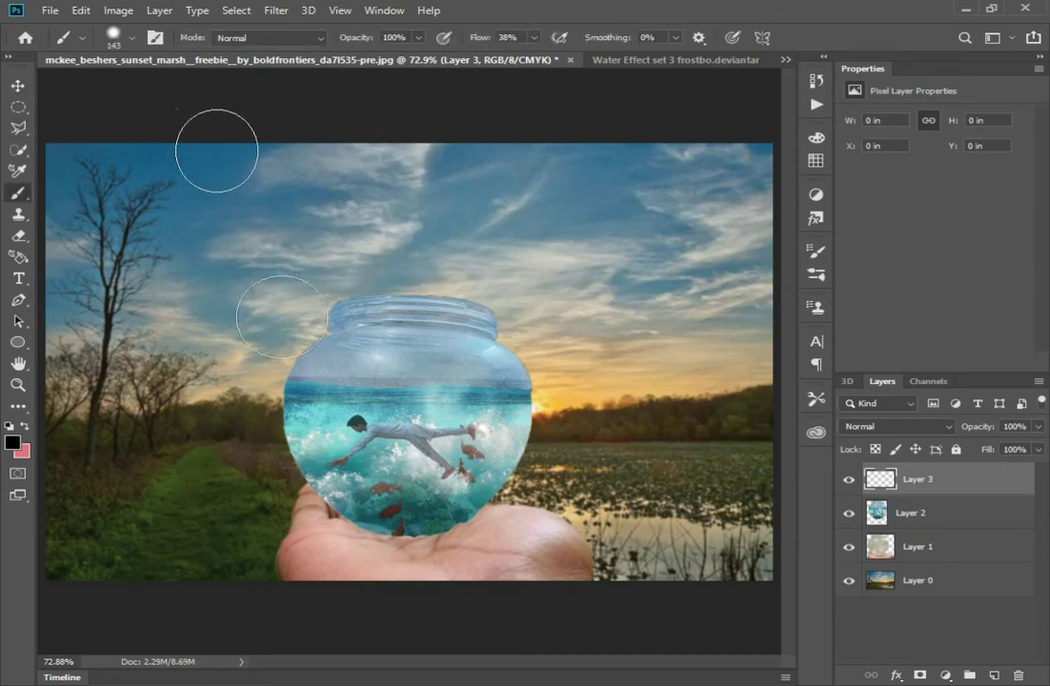
mouse_move(398, 538)
left_mouse_down()
mouse_move(381, 584)
mouse_move(467, 576)
left_mouse_up()
left_click_drag(498, 536, 515, 548)
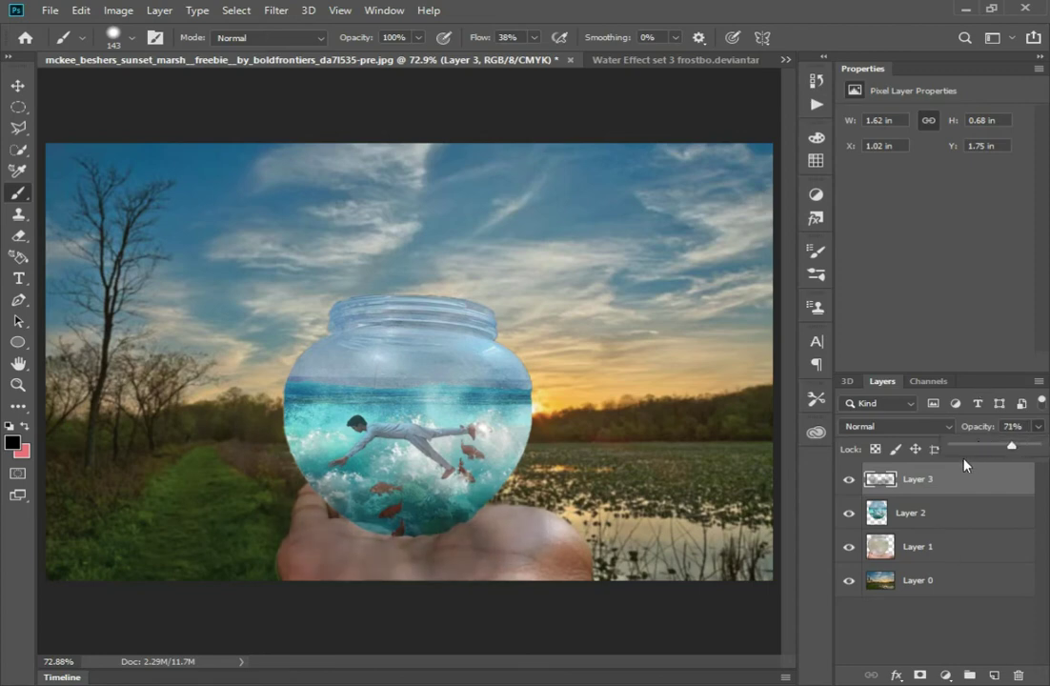
left_click_drag(915, 479, 1018, 675)
key("ctrl+z")
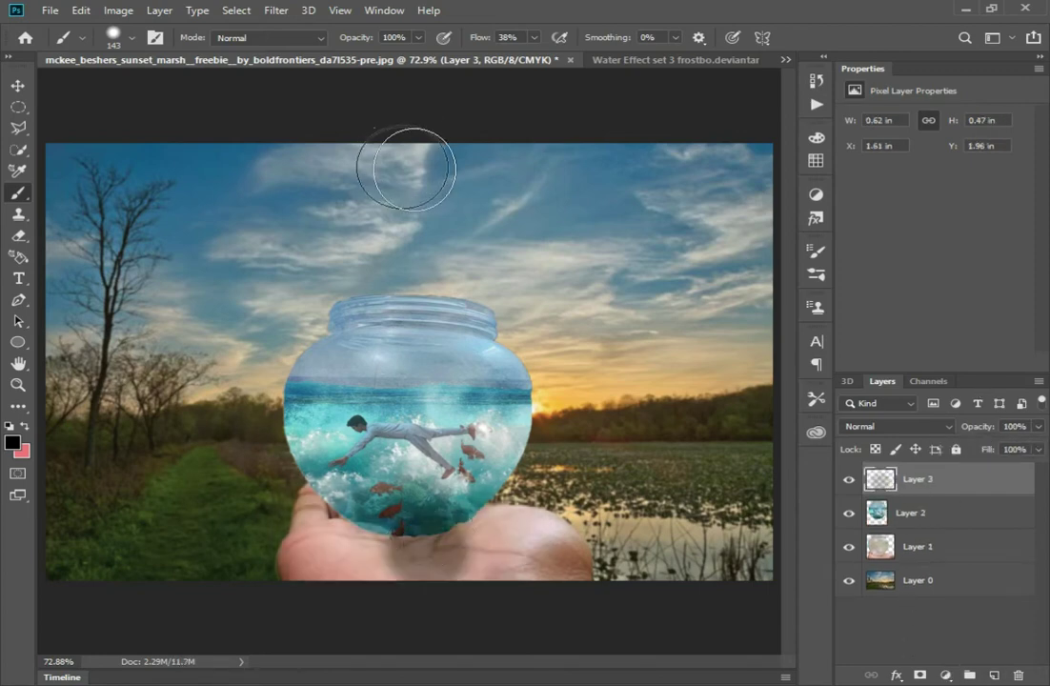
Stretch and skew the shadow wider along the palm so it sits under the jar.
key("ctrl+t")
left_click_drag(489, 497, 503, 515)
left_click_drag(366, 538, 321, 499)
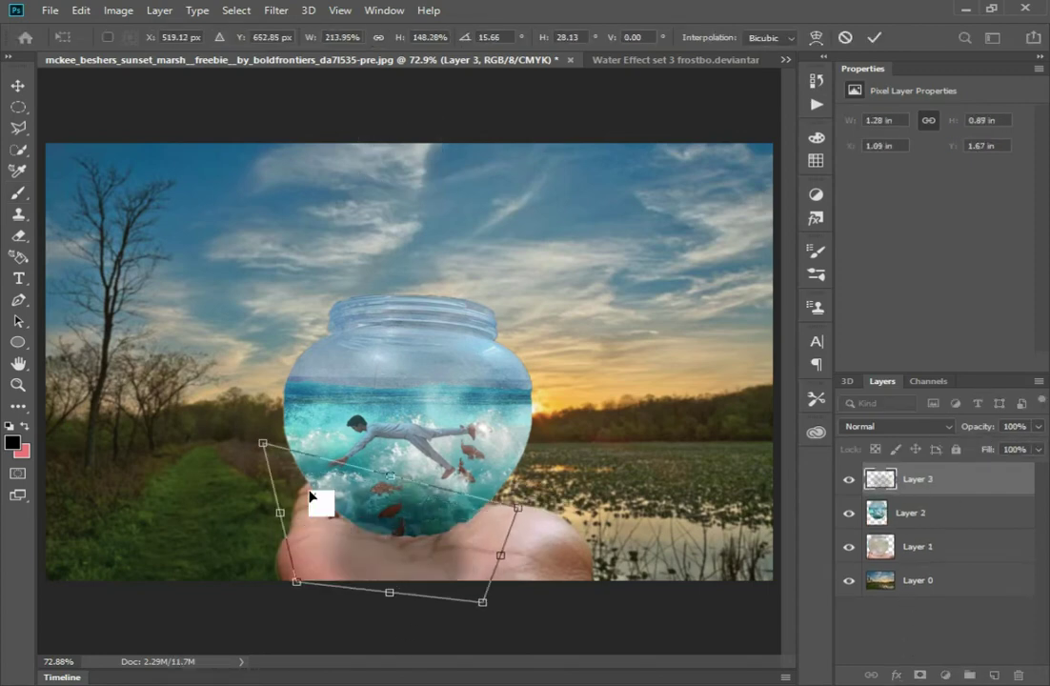
left_click_drag(395, 550, 405, 557)
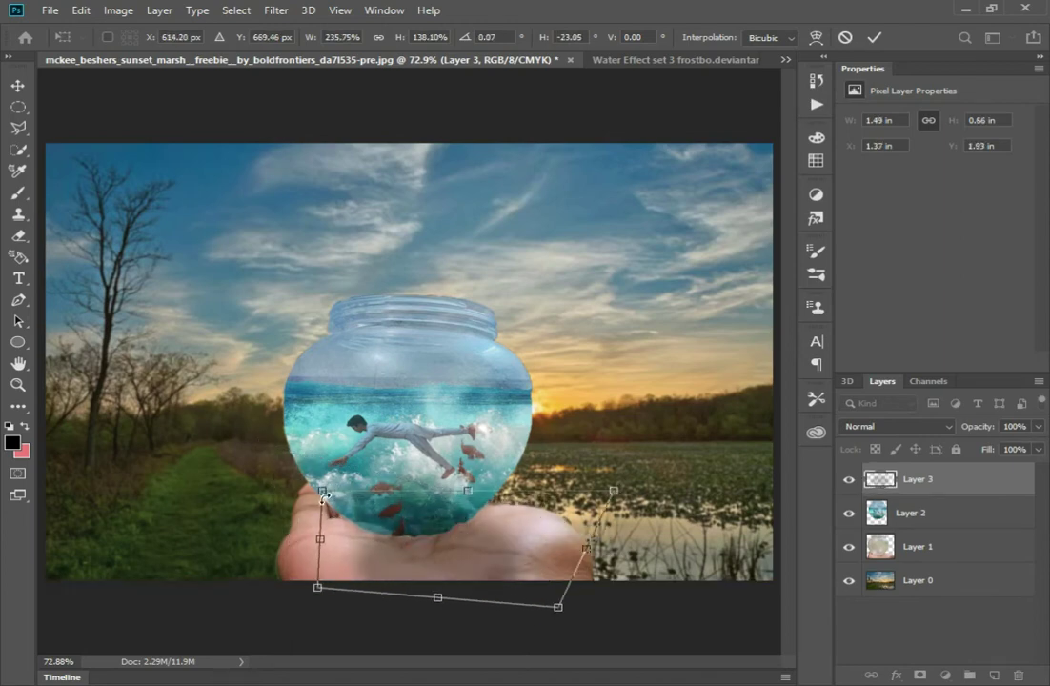
left_click_drag(327, 499, 262, 480)
left_click_drag(438, 483, 443, 510)
key("Return")
key("b")
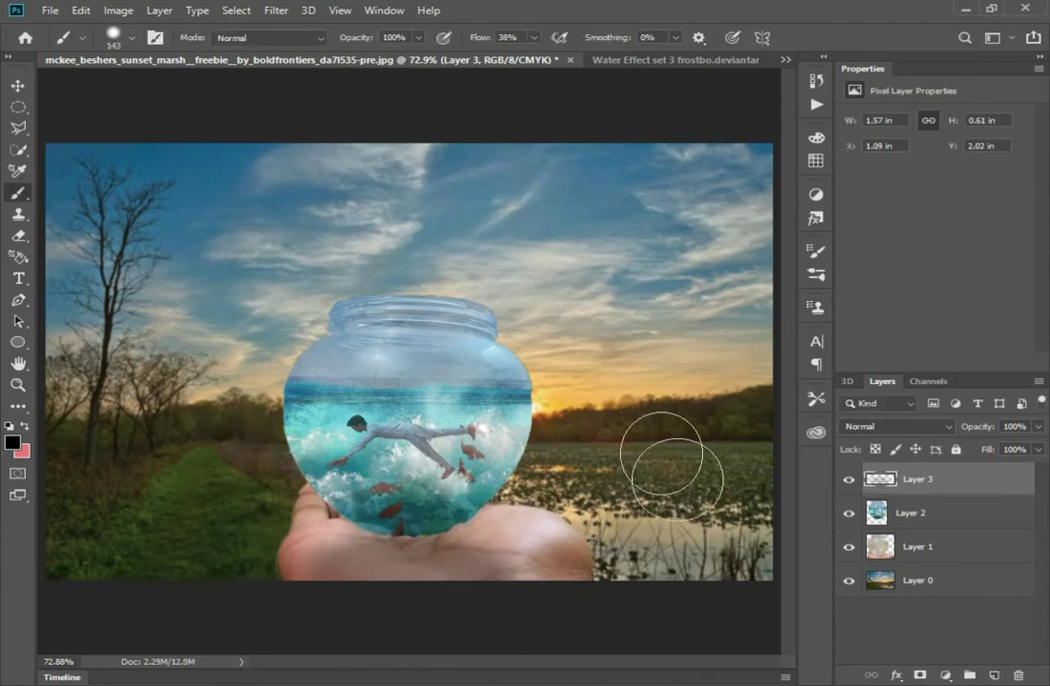
key("v")
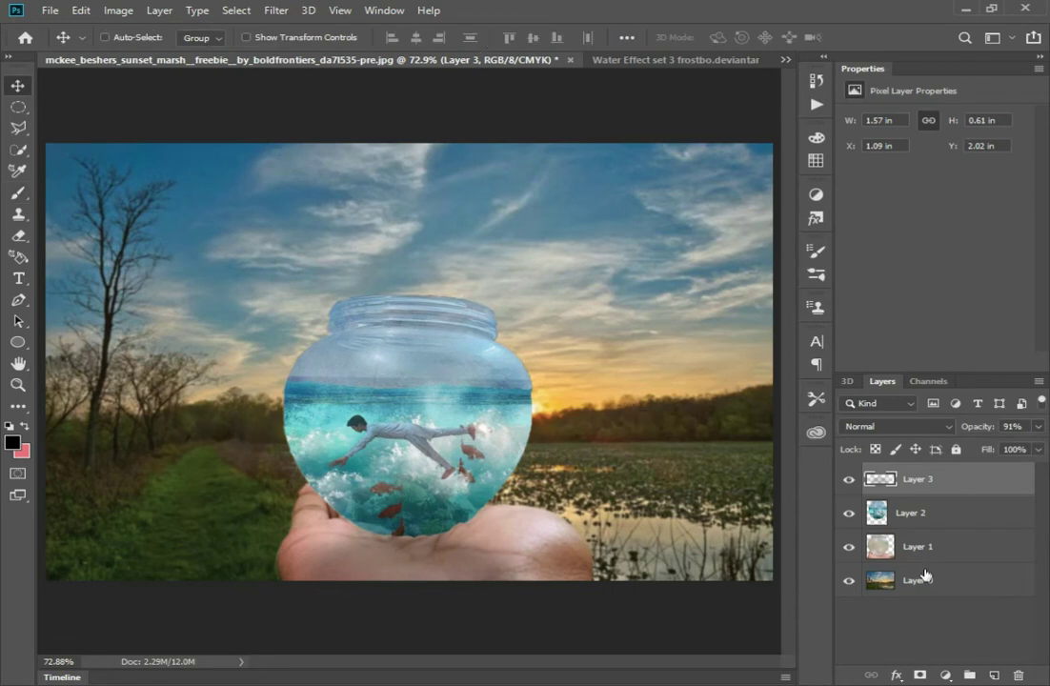
left_click(910, 513)
Give the jar layer a +29 Vibrance boost.
left_click(118, 10)
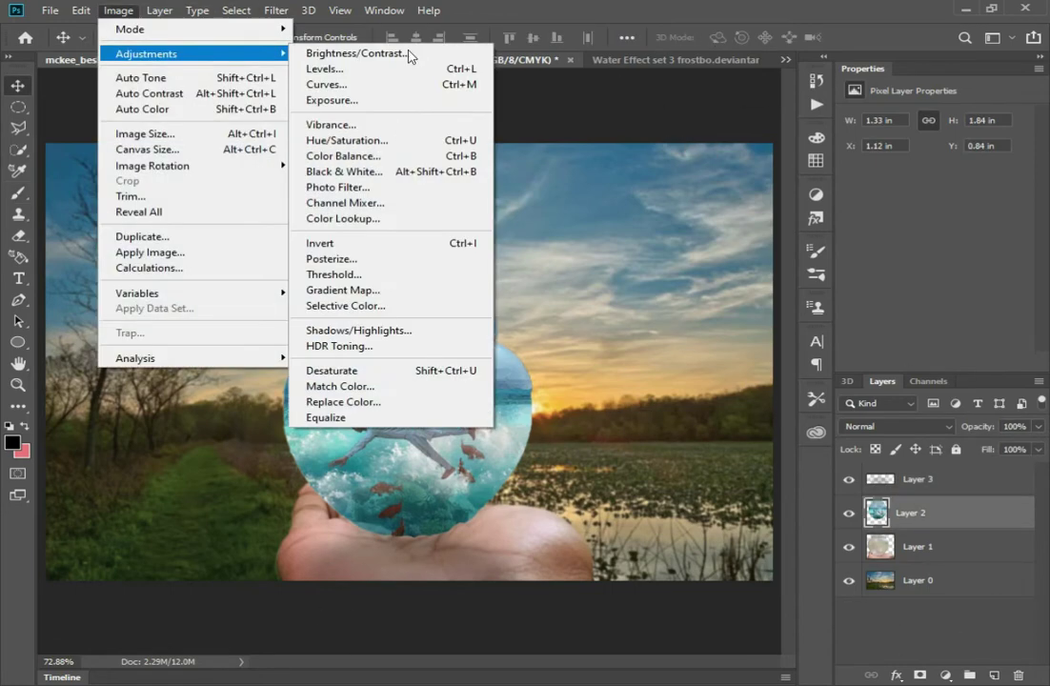
left_click(354, 119)
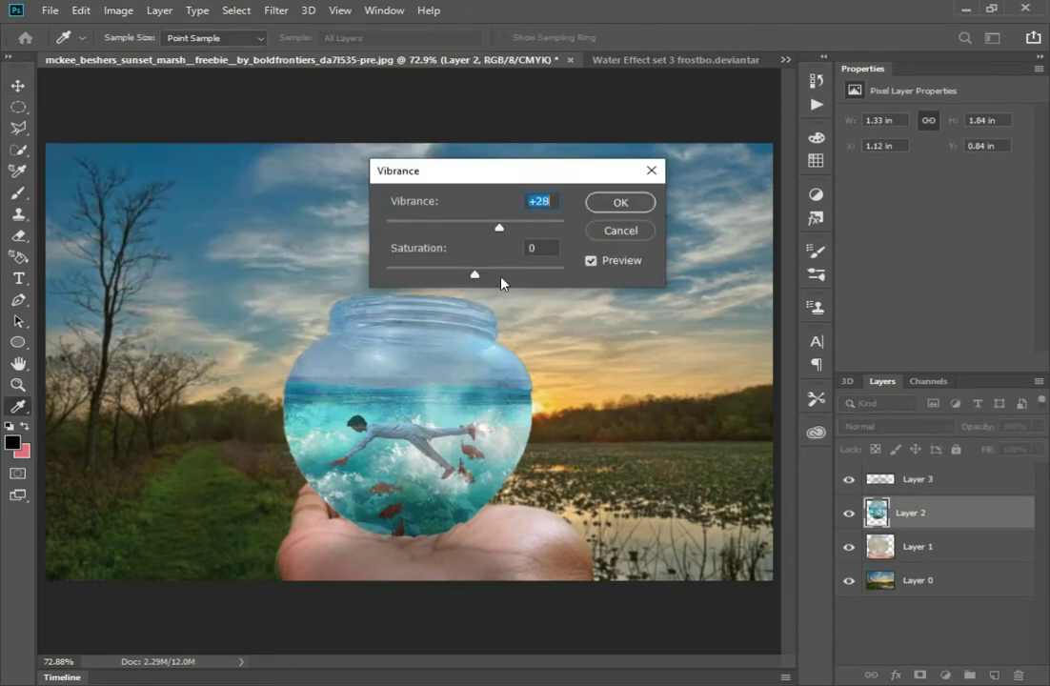
key("Return")
Set the jar's Hue/Saturation to hue -6 and saturation +18.
left_click(118, 10)
left_click(389, 162)
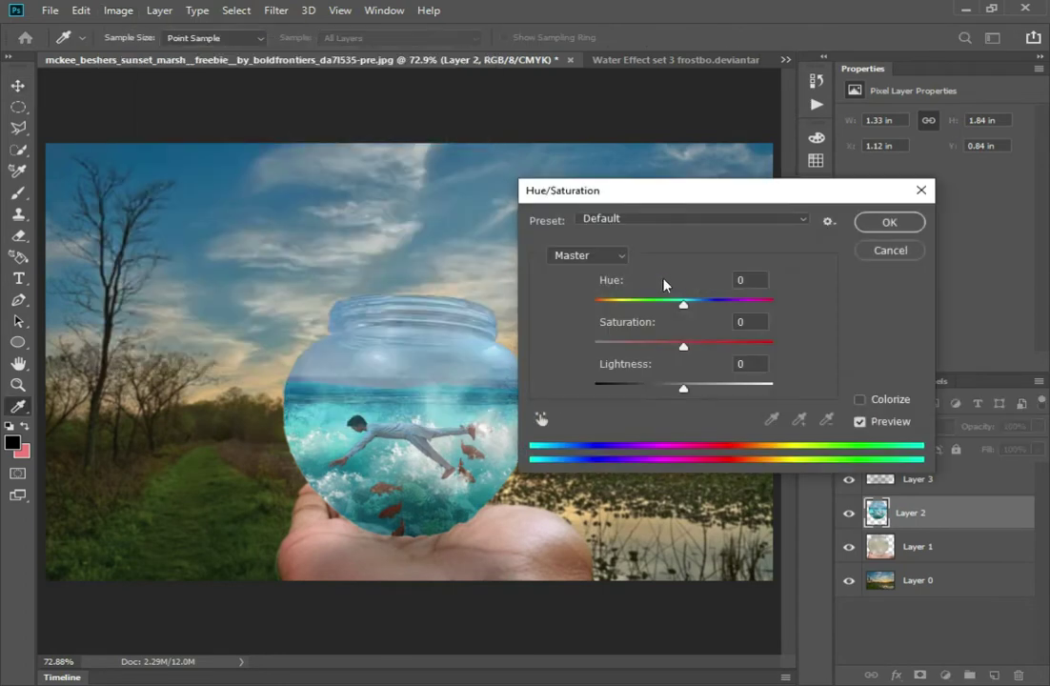
left_click_drag(683, 304, 677, 304)
mouse_move(683, 389)
left_mouse_down()
mouse_move(653, 388)
mouse_move(683, 388)
left_mouse_up()
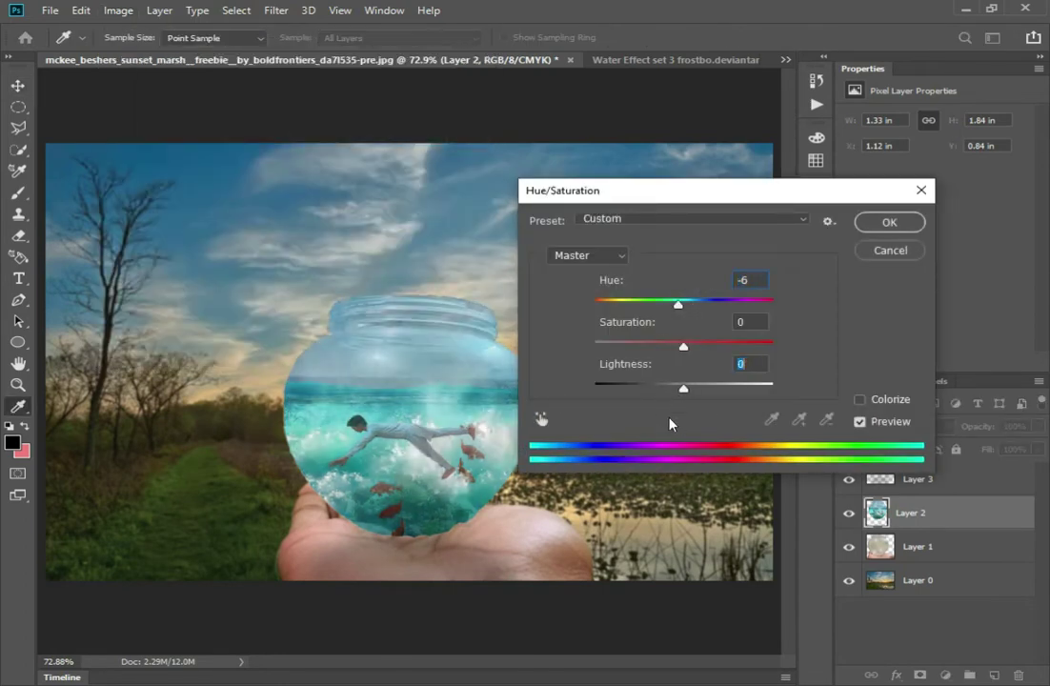
key("Down")
key("Down")
key("Down")
key("Return")
key("v")
Apply Brightness/Contrast to the jar with contrast -2 and brightness 0.
left_click(198, 10)
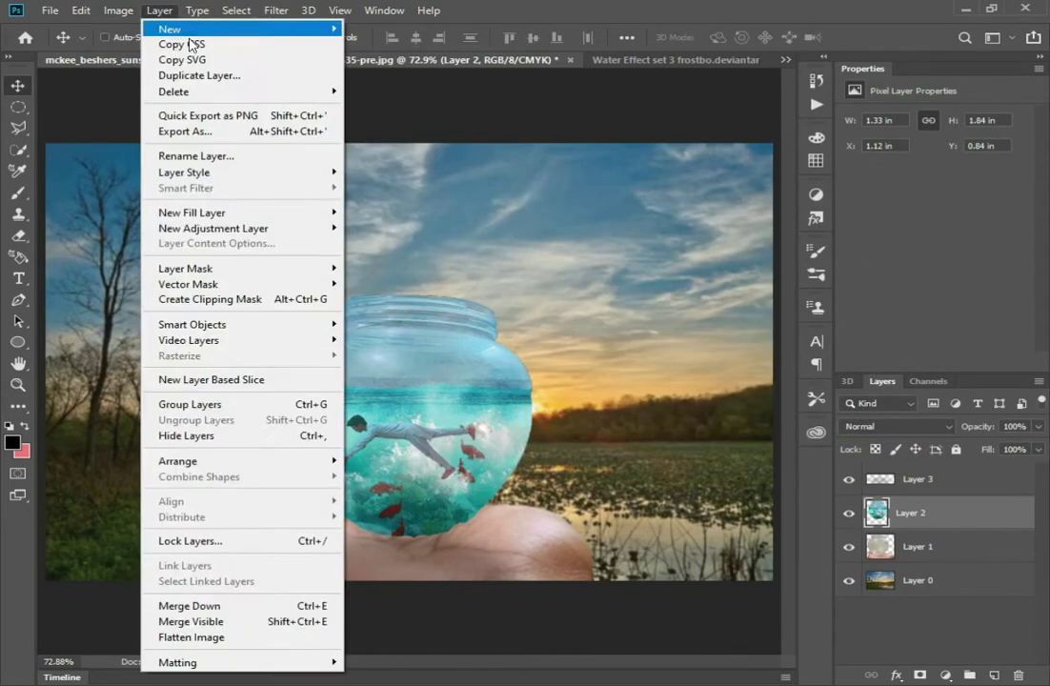
left_click(118, 11)
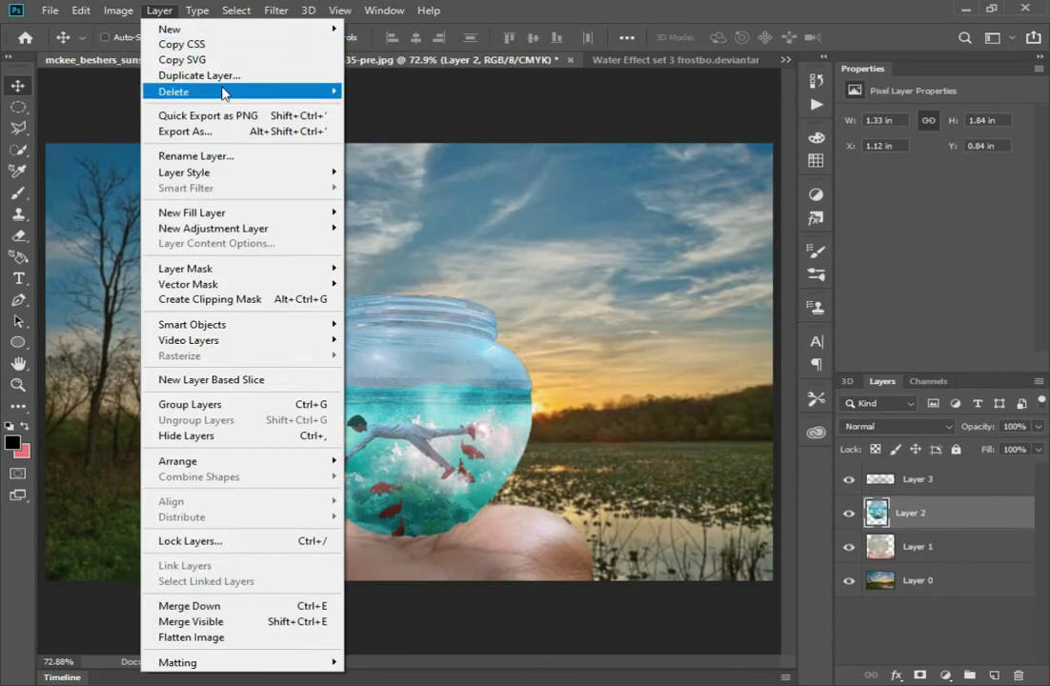
left_click(343, 48)
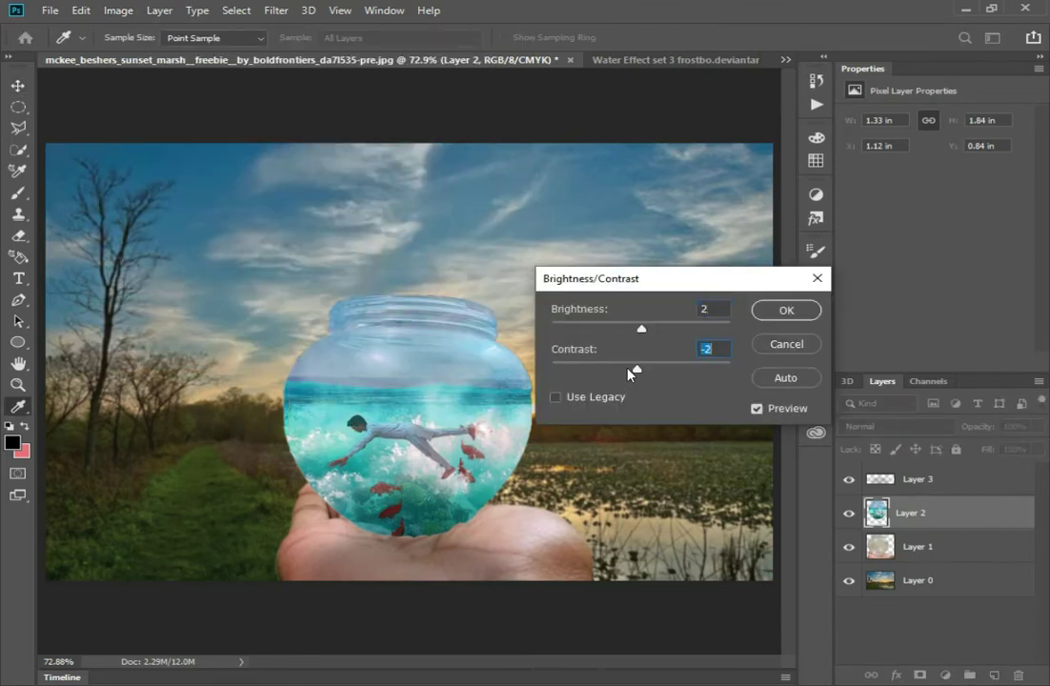
left_click_drag(629, 370, 635, 608)
left_click_drag(638, 331, 621, 424)
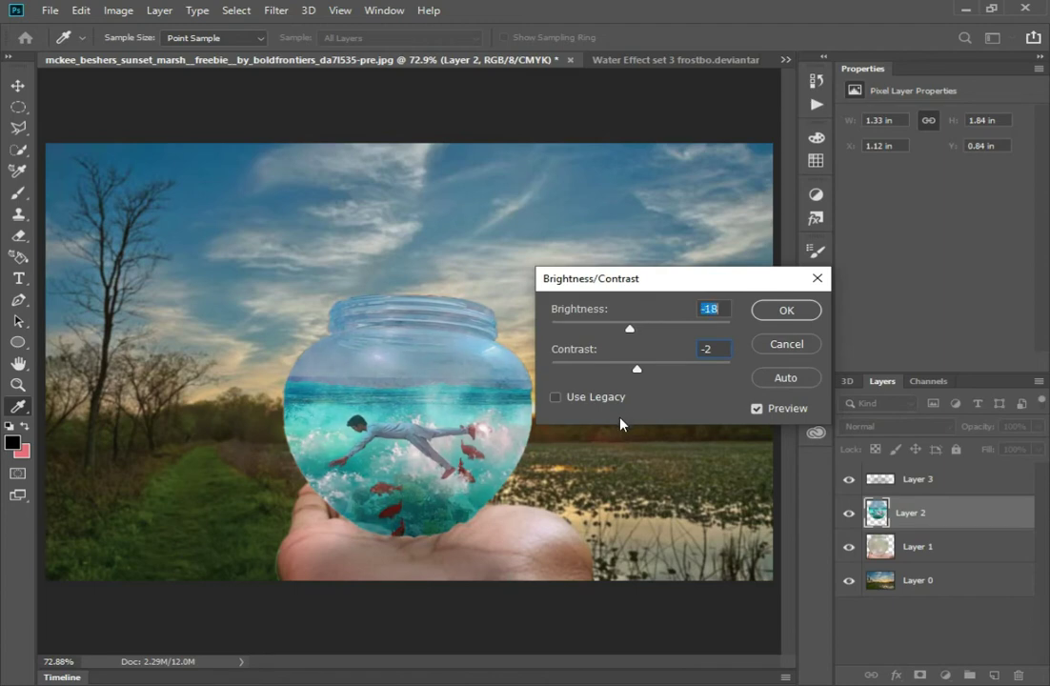
type("0")
key("Return")
key("v")
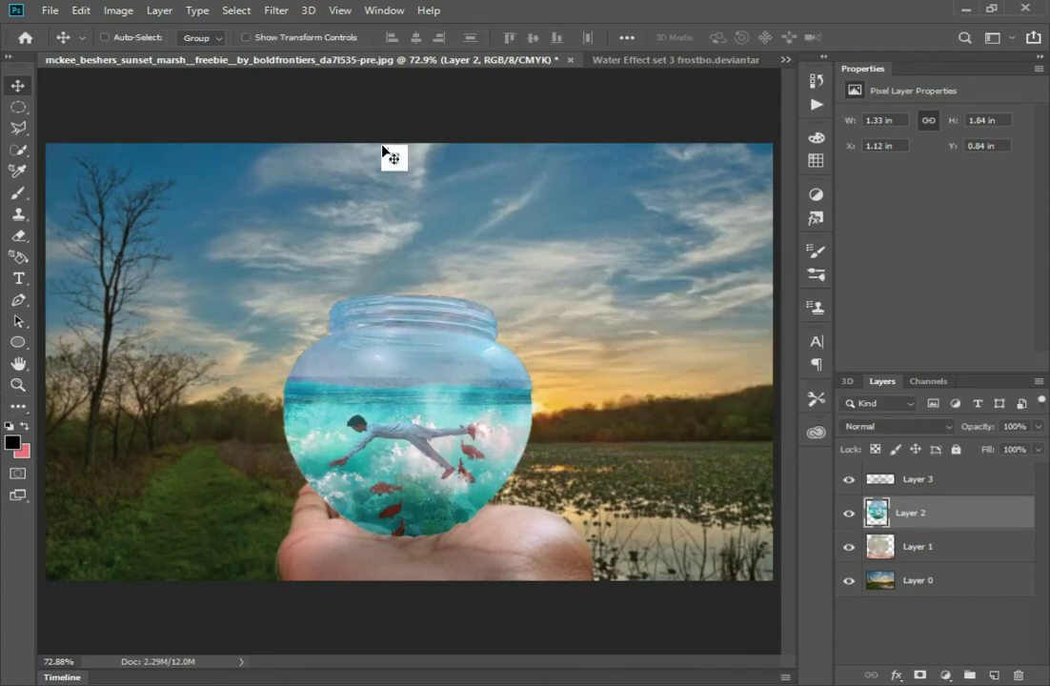
left_click(339, 10)
left_click(291, 9)
left_click(237, 10)
mouse_move(159, 11)
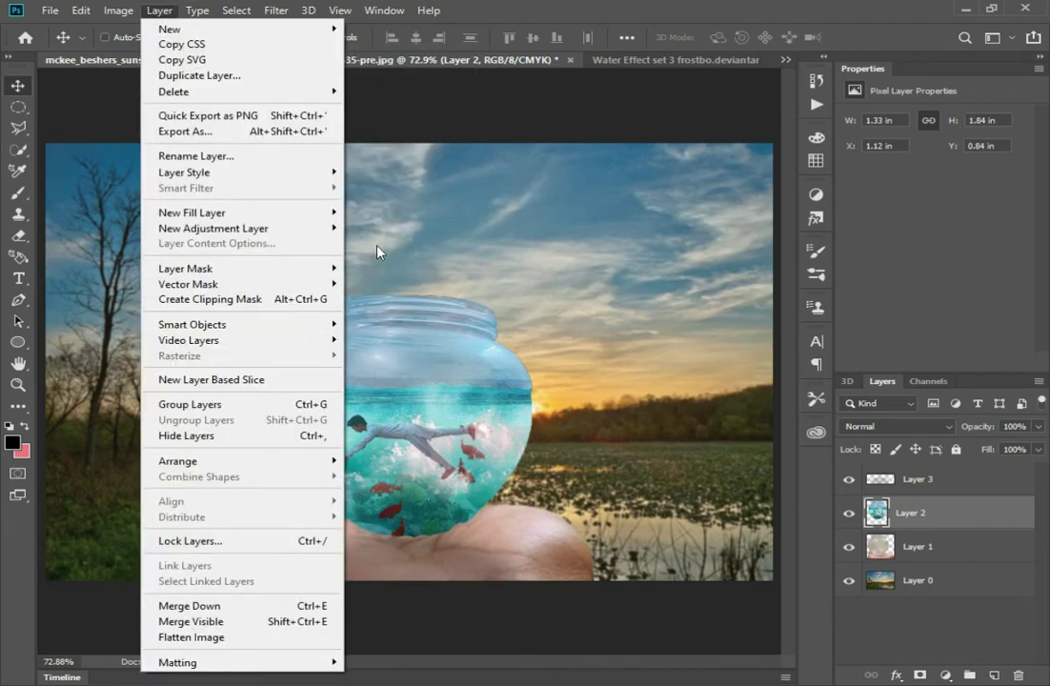
In Camera Raw's Basic panel, set the jar's Temperature to +2 and boost Vibrance to +25.
mouse_move(277, 10)
left_click(339, 107)
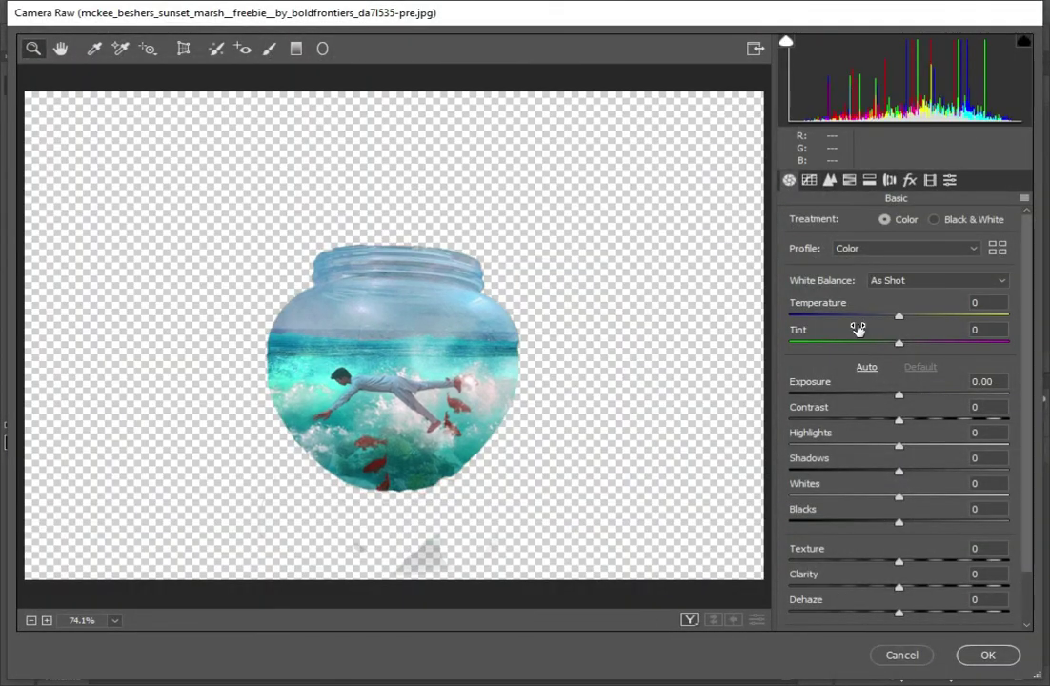
left_click(869, 179)
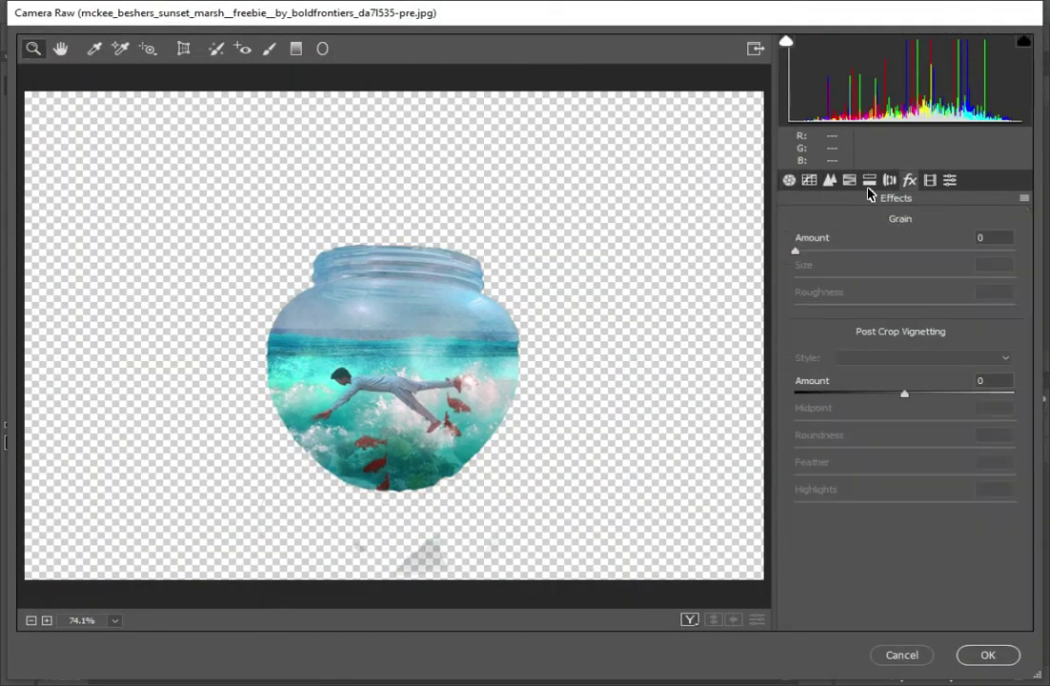
left_click(788, 179)
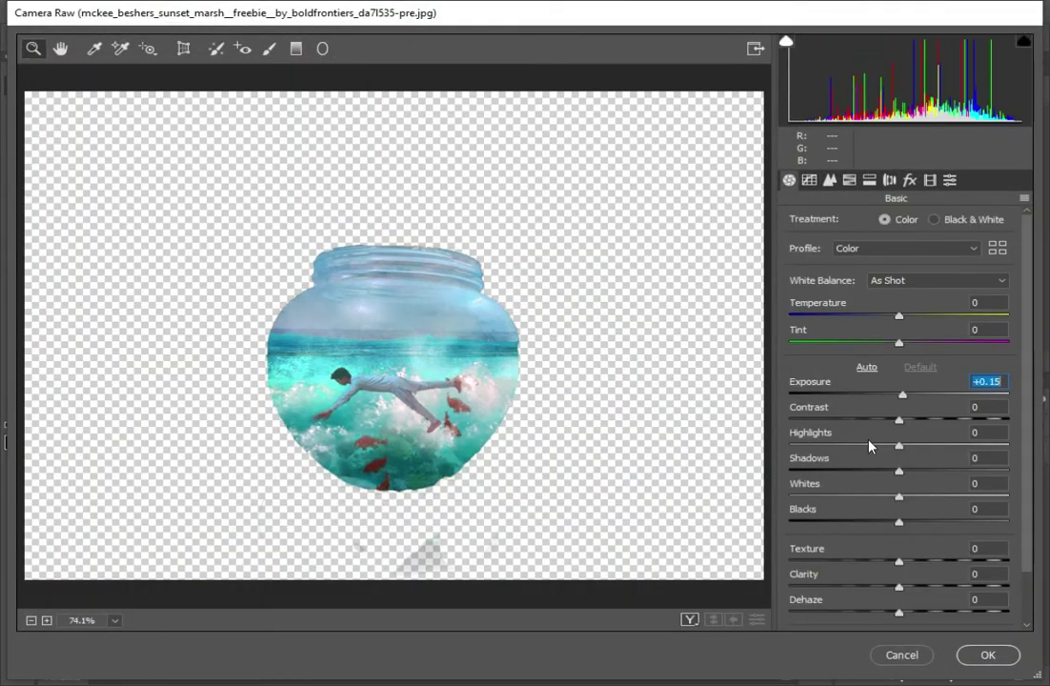
left_click(856, 316)
type("2")
key("Return")
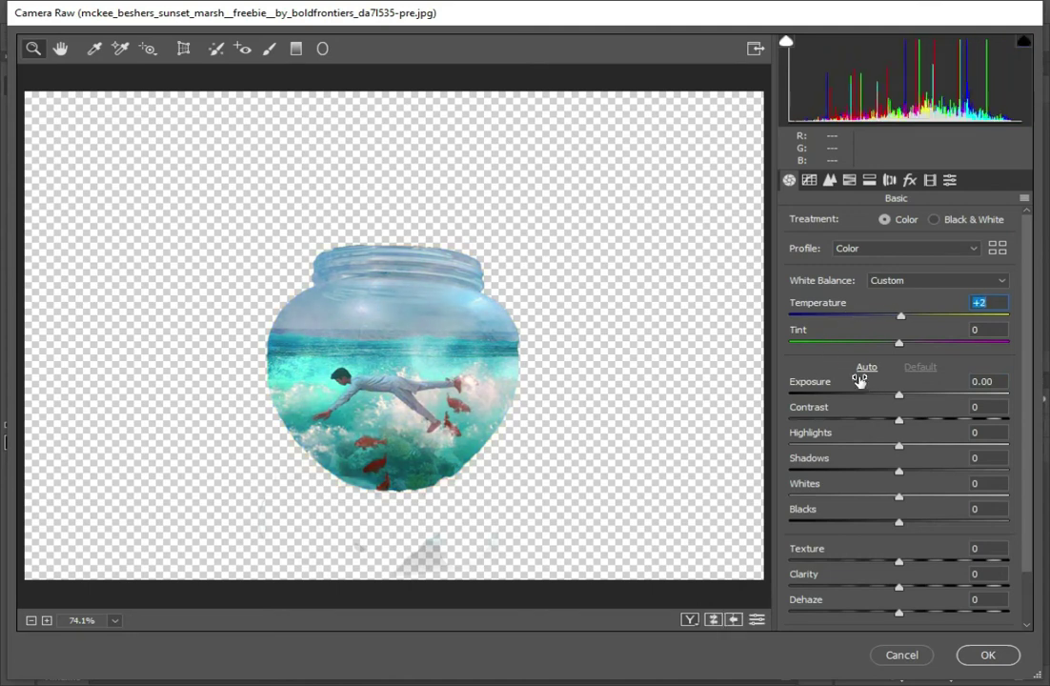
scroll(860, 391, "down", 2)
scroll(862, 476, "down", 1)
mouse_move(865, 600)
left_mouse_down()
mouse_move(888, 624)
mouse_move(867, 637)
left_mouse_up()
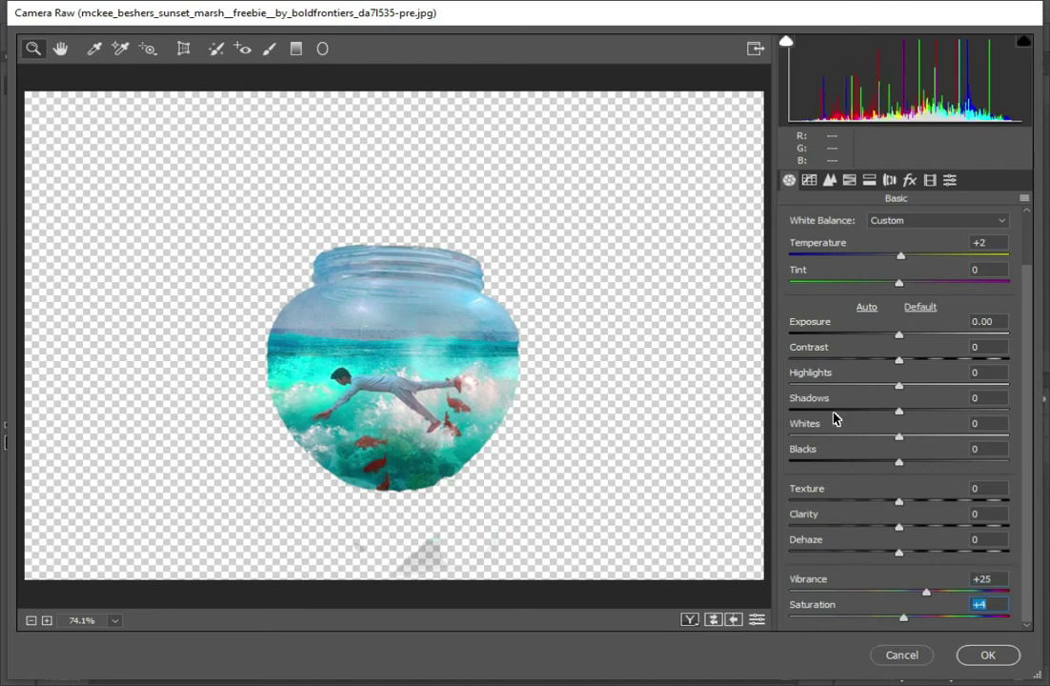
In the Tone Curve, lower Highlights to -2 and raise Lights to +11.
left_click(889, 179)
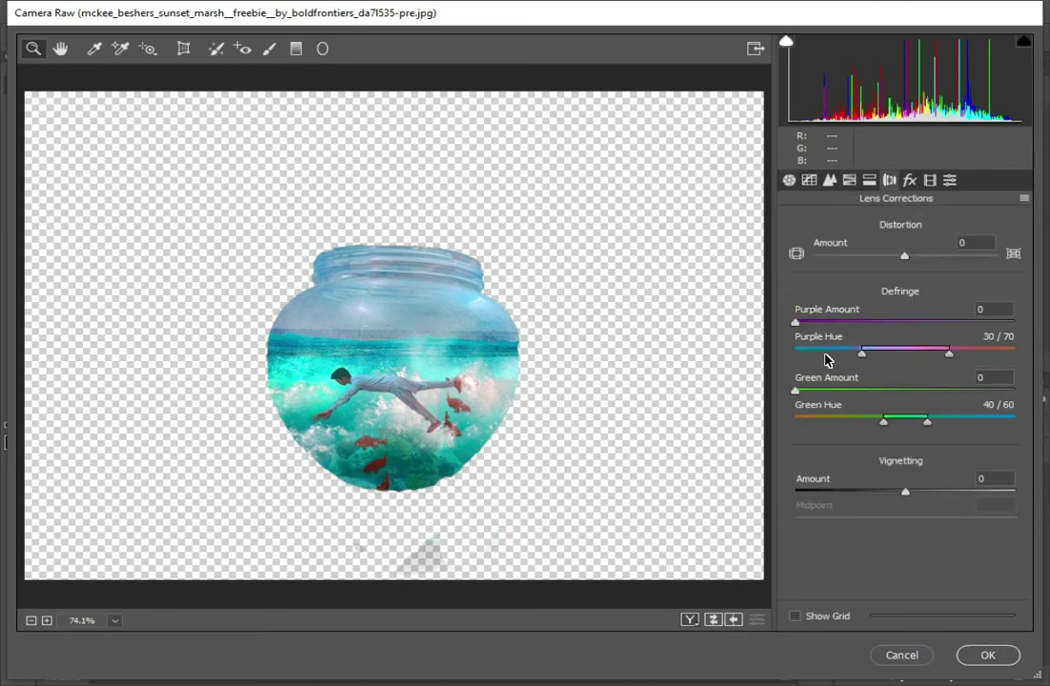
left_click(829, 179)
left_click(808, 179)
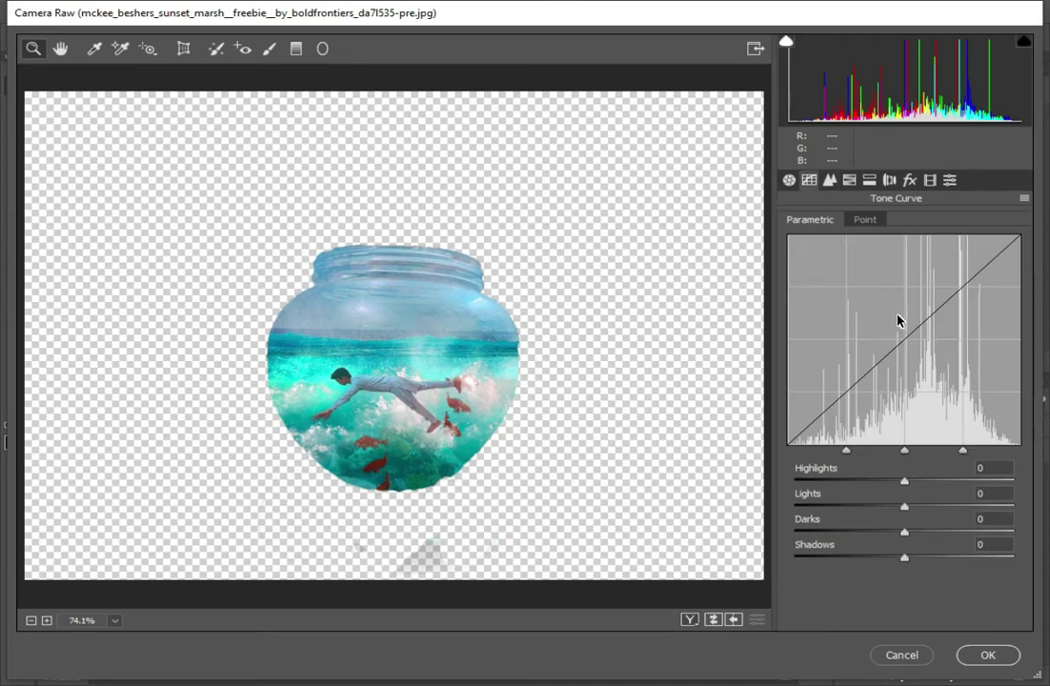
mouse_move(903, 482)
left_mouse_down()
mouse_move(942, 507)
mouse_move(917, 507)
left_mouse_up()
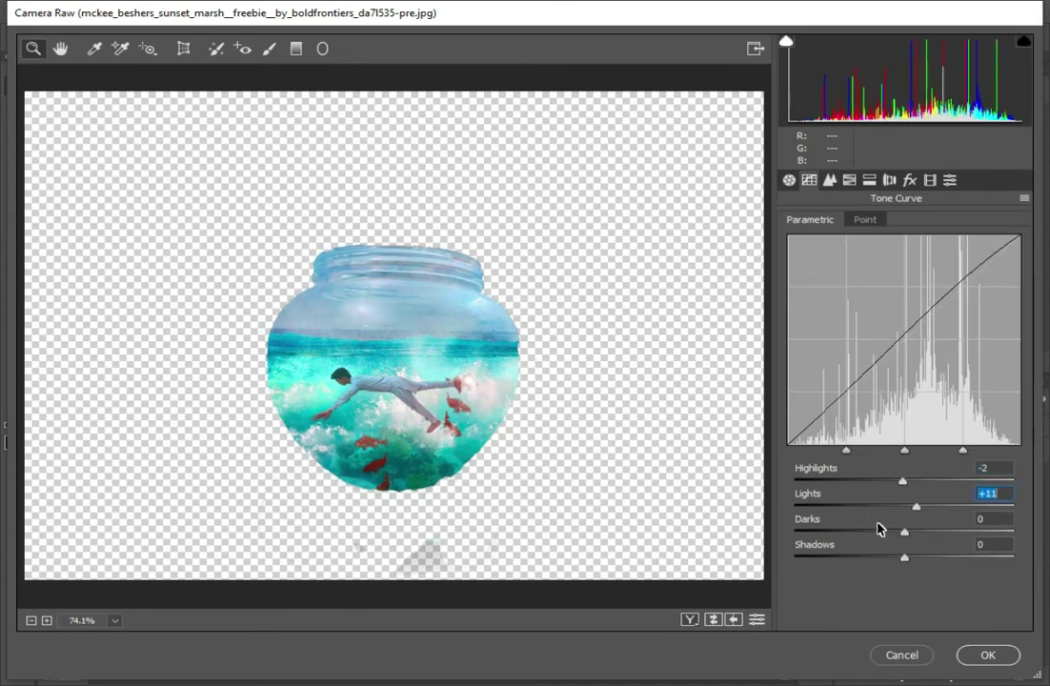
left_click_drag(904, 557, 883, 558)
Apply the Camera Raw changes and add a 'WATER EDITING' text layer in the sky.
left_click(958, 656)
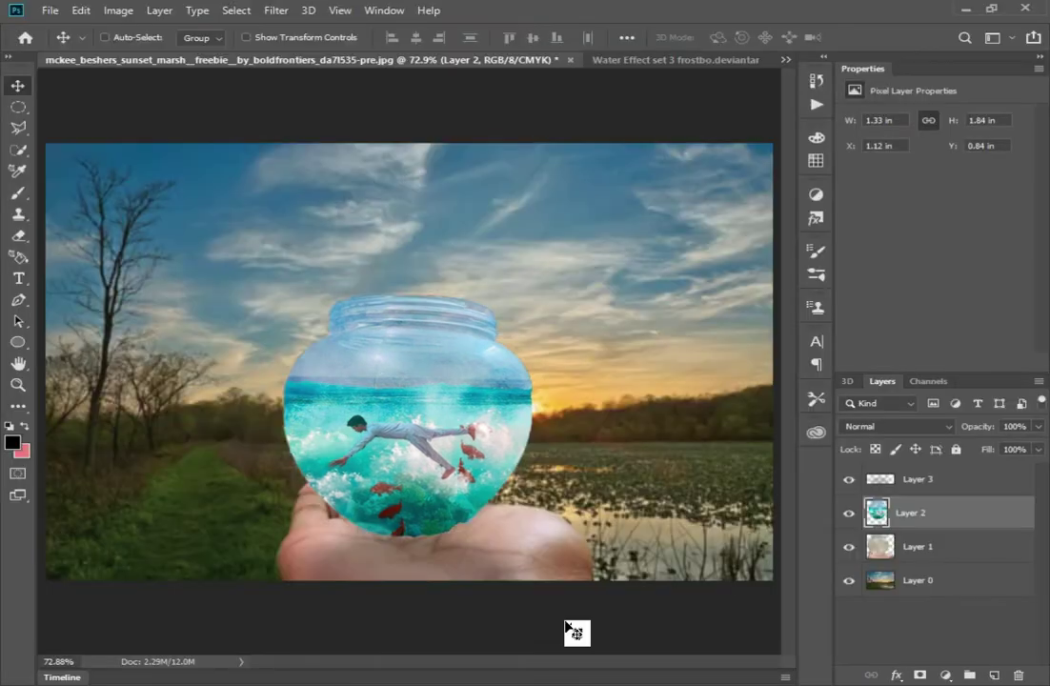
key("t")
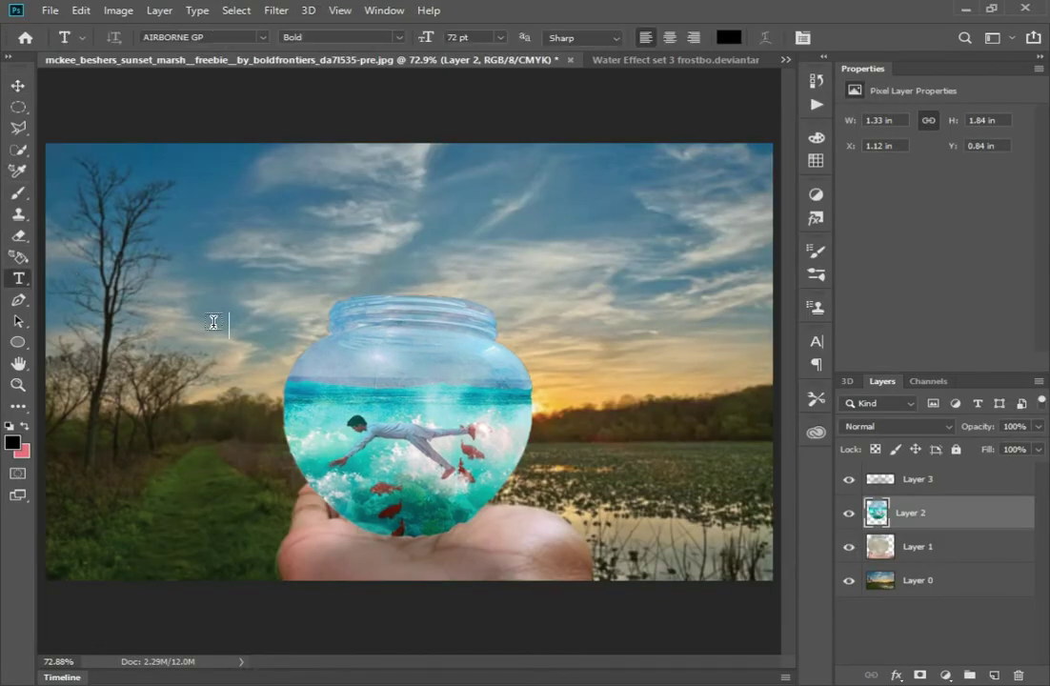
left_click(191, 279)
key("BackSpace")
left_click(497, 36)
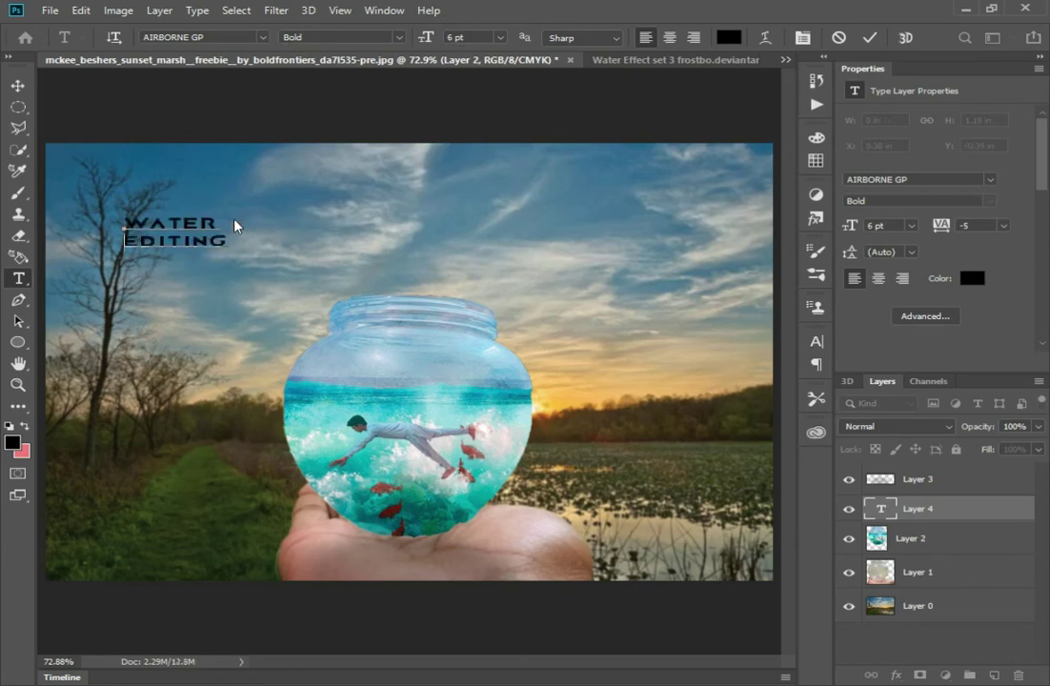
key("ctrl+t")
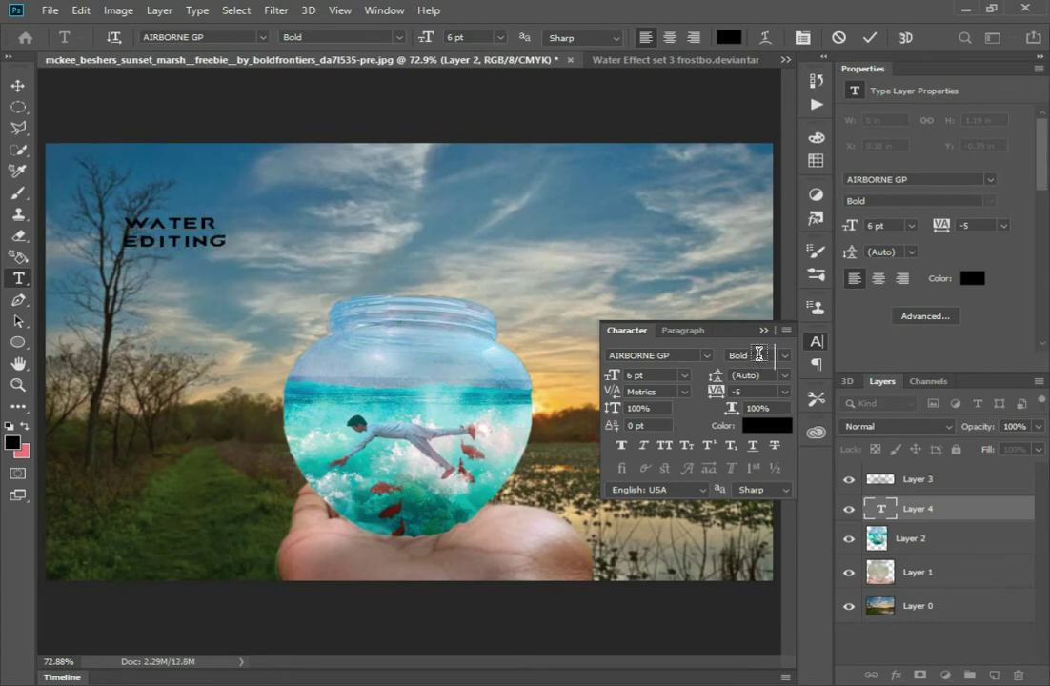
key("ctrl+Return")
left_click(762, 330)
Scale the WATER EDITING title up and place it above the jar.
key("ctrl+t")
mouse_move(261, 261)
left_mouse_down()
mouse_move(297, 348)
mouse_move(534, 314)
left_mouse_up()
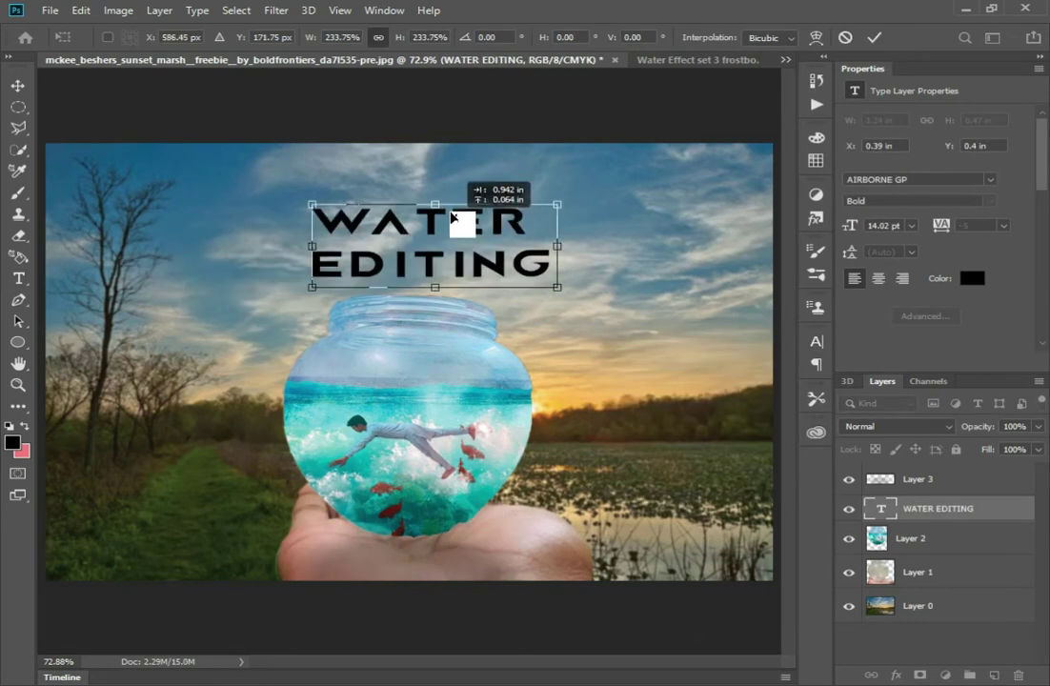
left_click_drag(429, 285, 550, 221)
key("Return")
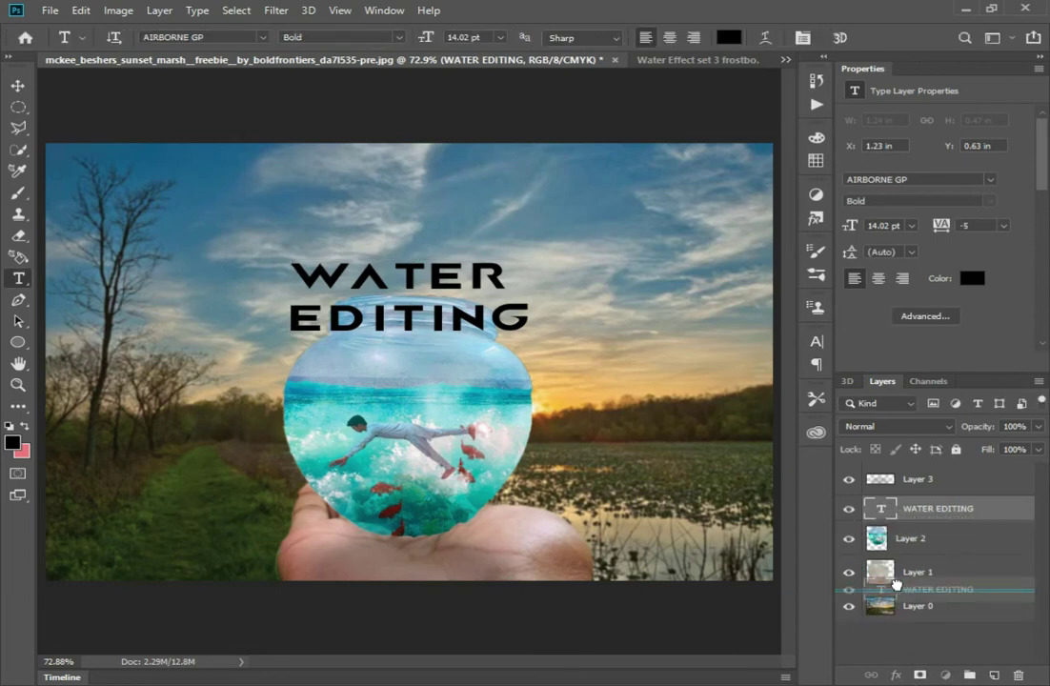
Reorder the title layer under Layer 1 and raise the title clear of the jar.
left_click_drag(913, 684, 915, 590)
key("Return")
key("v")
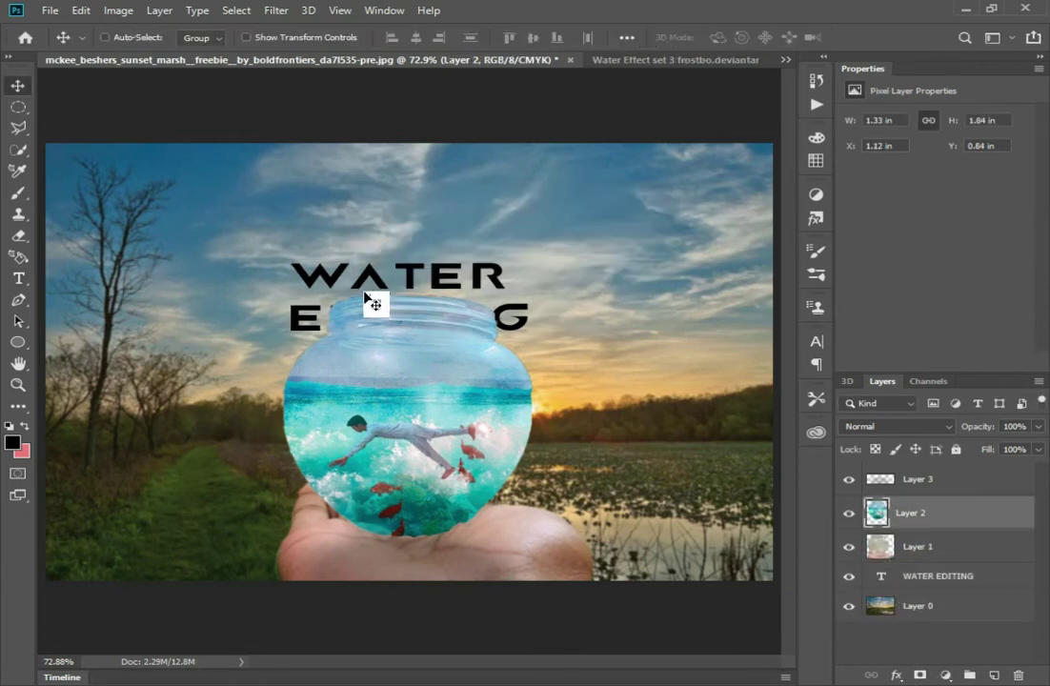
left_click_drag(372, 300, 443, 562)
key("ctrl+z")
left_click(895, 576)
left_click_drag(548, 305, 546, 237)
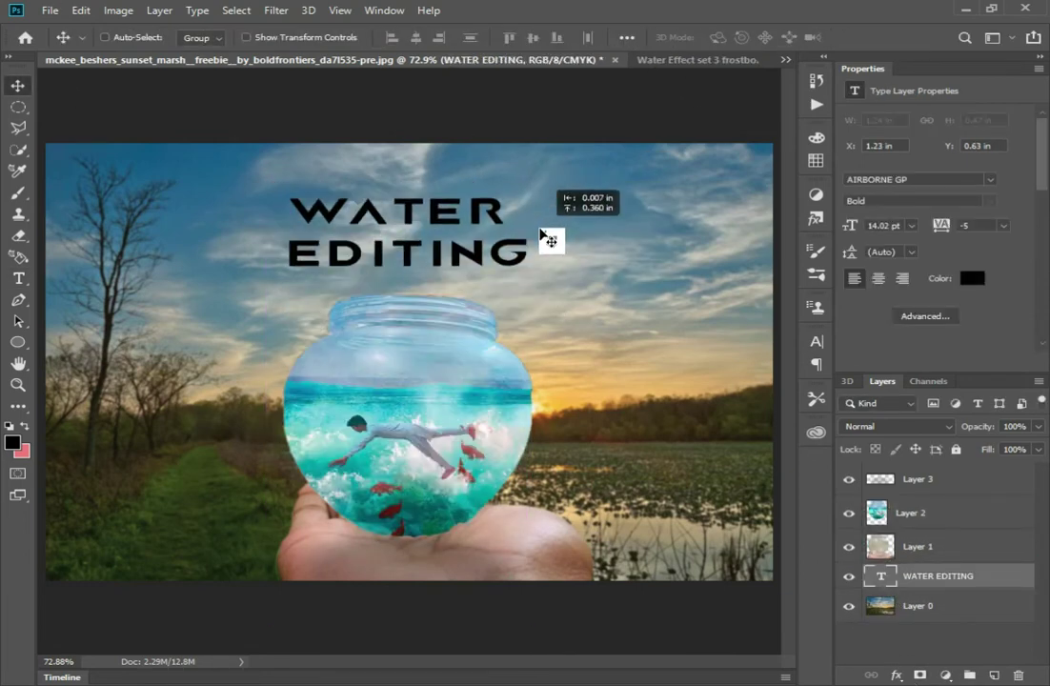
Set the title's tracking to 0 and make it Faux Italic.
key("t")
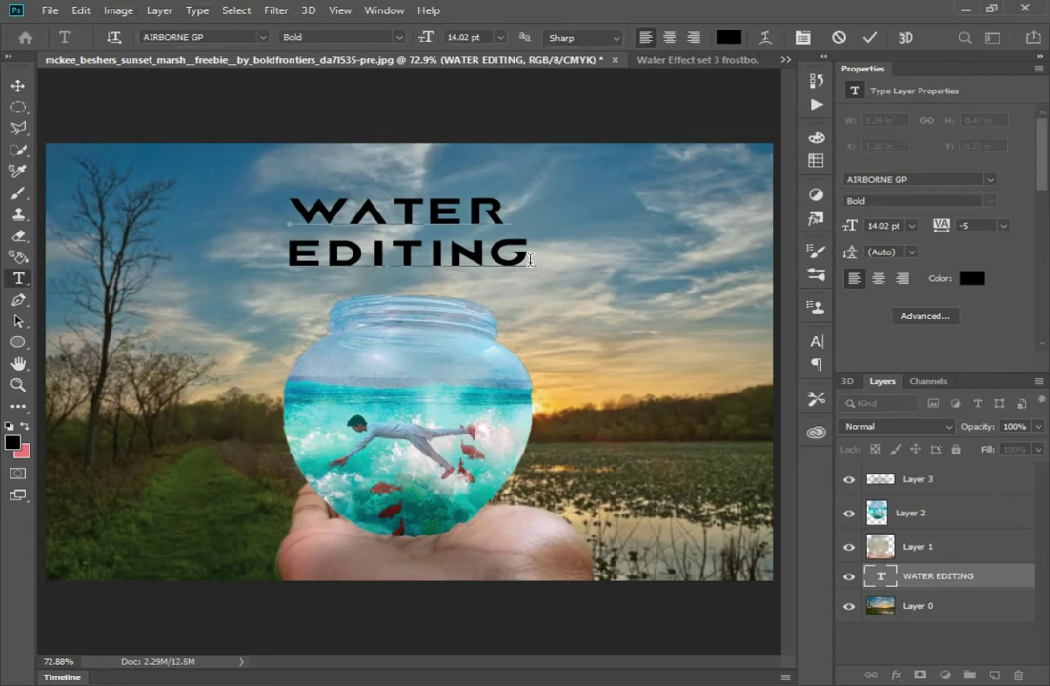
double_click(538, 250)
key("ctrl+a")
left_click(816, 342)
left_click(784, 392)
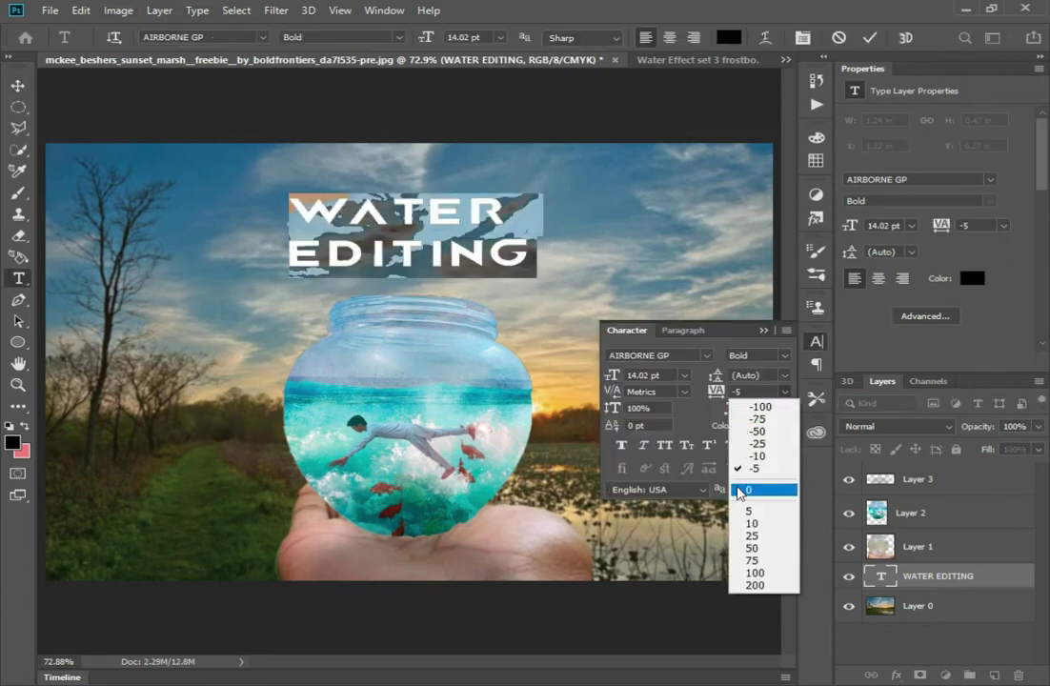
left_click(763, 489)
left_click(709, 445)
left_click(664, 445)
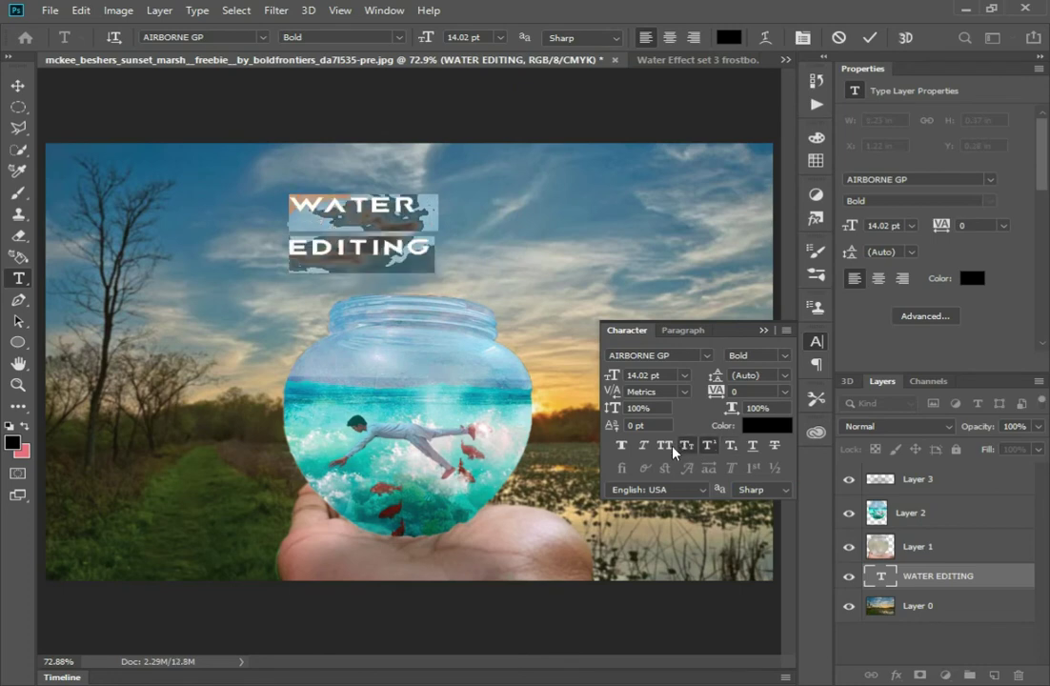
left_click(620, 445)
left_click(709, 445)
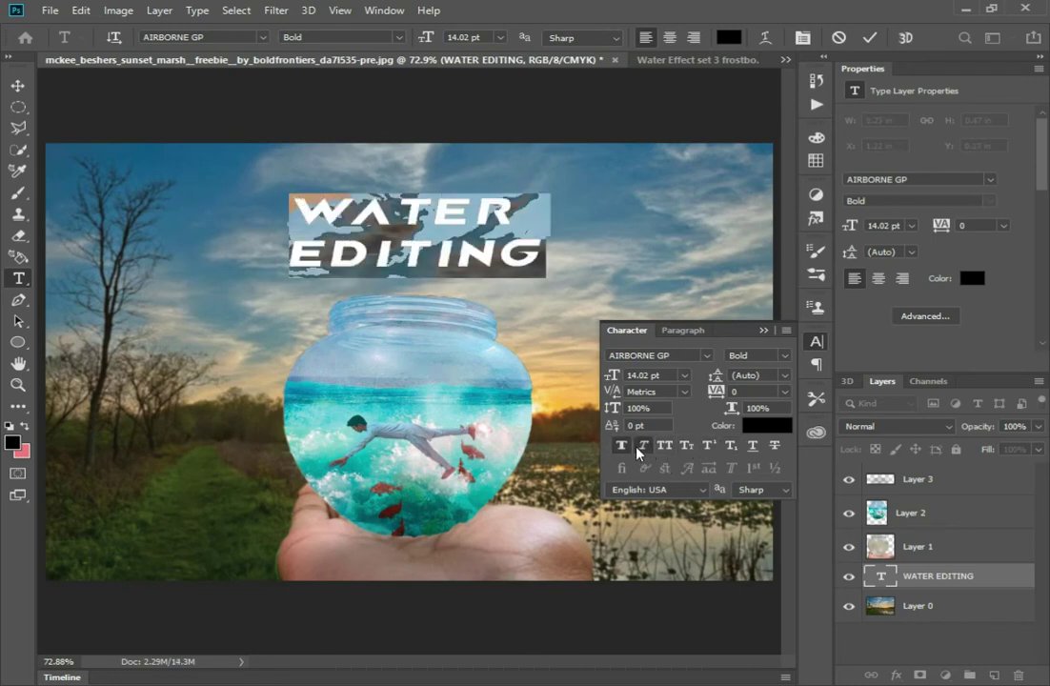
left_click(763, 330)
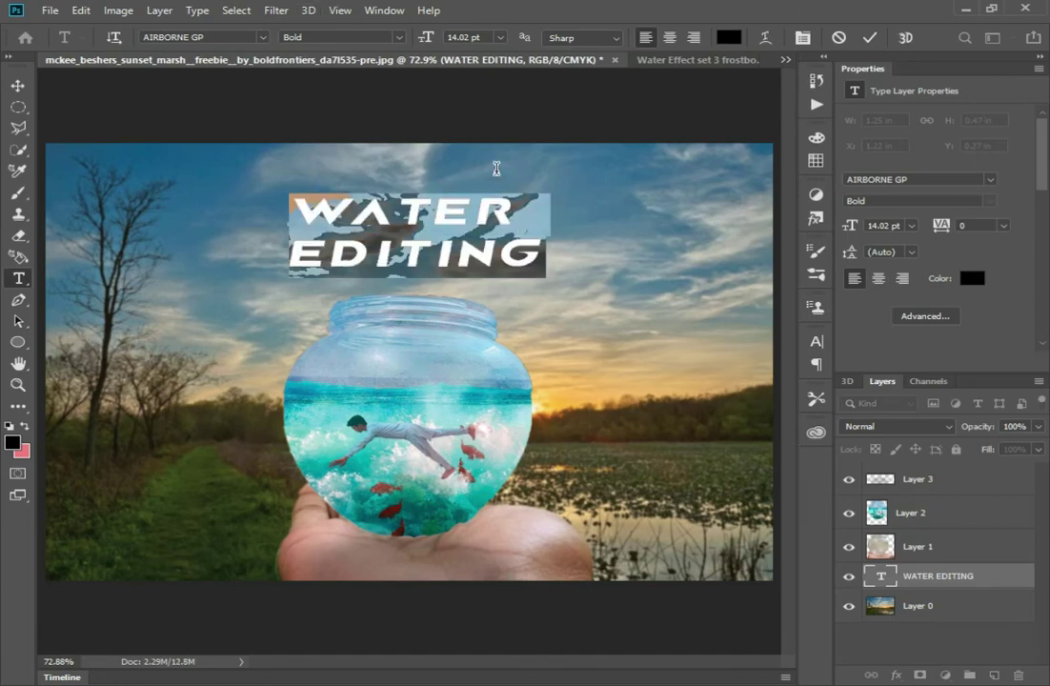
left_click(868, 37)
Open the title's Layer Style and try an Inner Shadow colour, then turn it off.
right_click(937, 575)
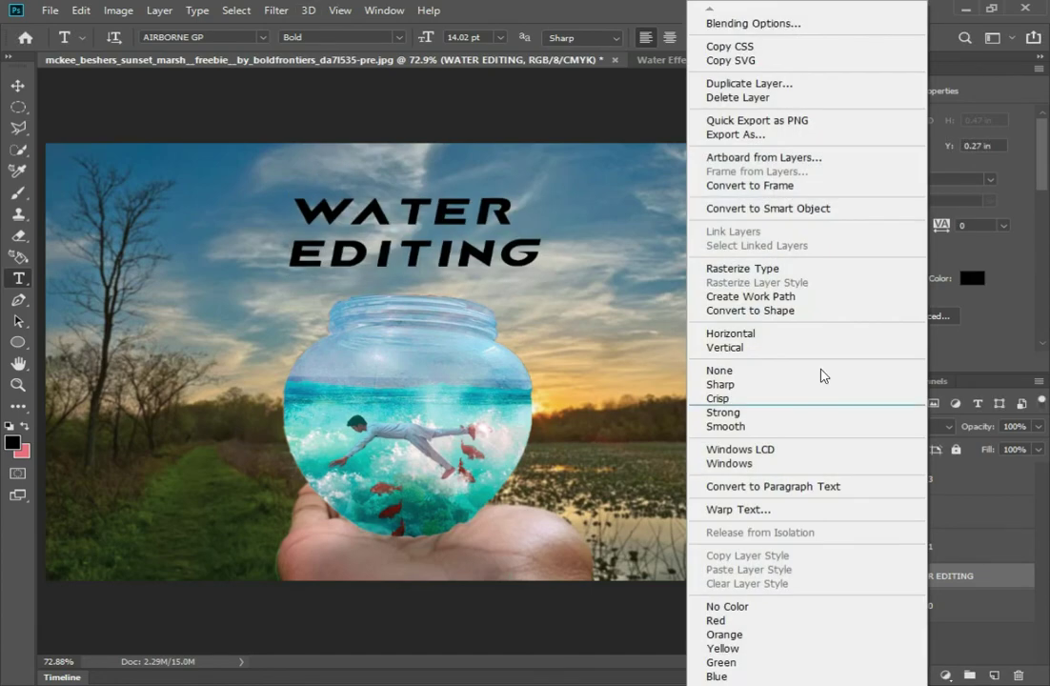
key("Escape")
double_click(991, 575)
left_click_drag(400, 17, 590, 69)
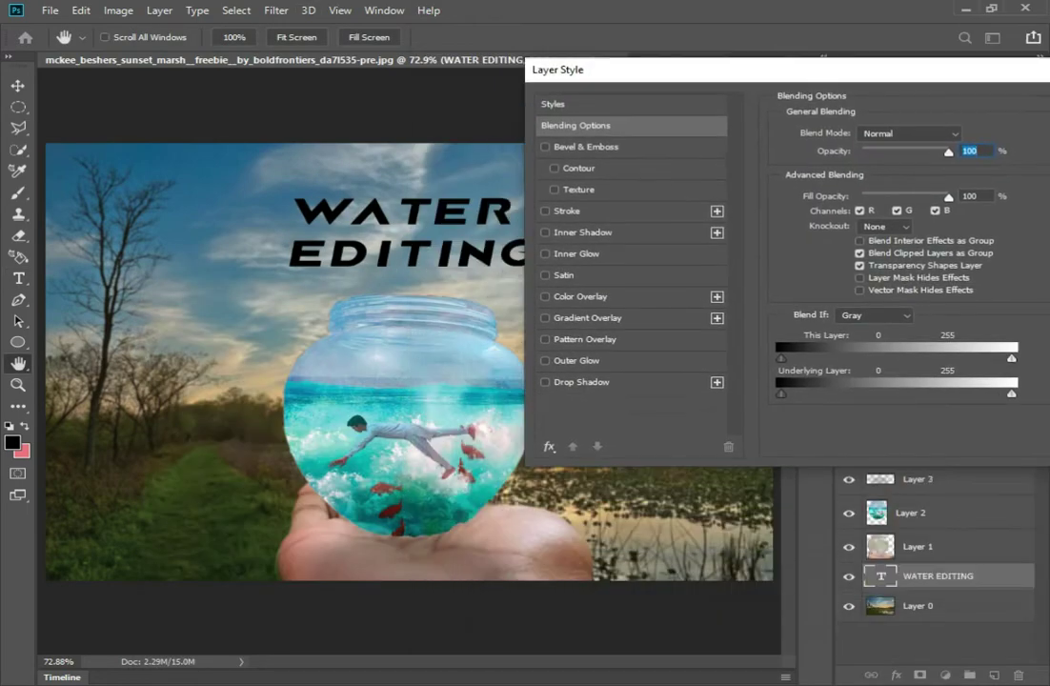
left_click(546, 232)
left_click(965, 134)
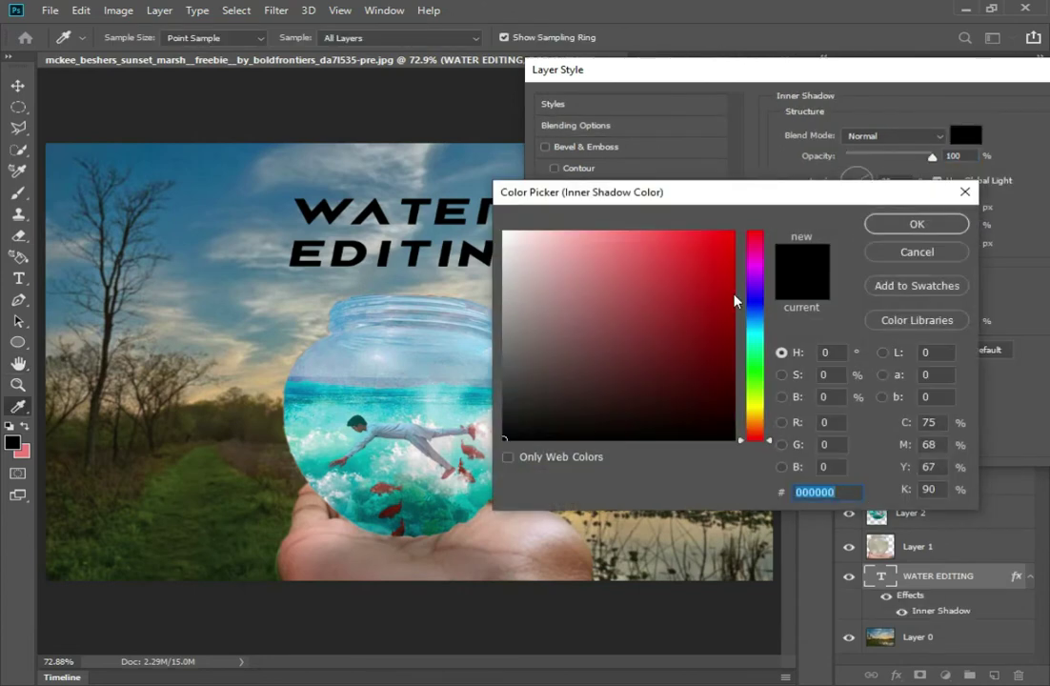
mouse_move(534, 257)
left_mouse_down()
mouse_move(492, 221)
mouse_move(520, 476)
mouse_move(621, 335)
mouse_move(505, 447)
left_mouse_up()
key("Return")
left_click(571, 254)
Try Inner Glow and Outer Glow on the title, turning Outer Glow back off.
left_click(545, 233)
left_click(545, 254)
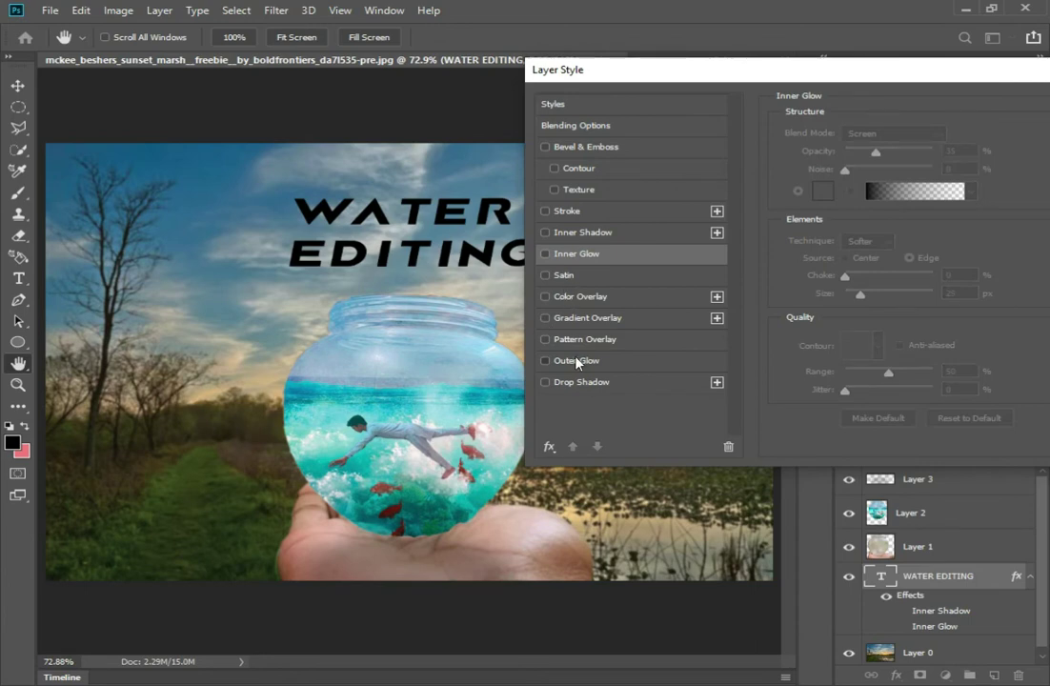
left_click(576, 363)
left_click(545, 361)
Add a 9 px deep blue Stroke to the title.
left_click(568, 211)
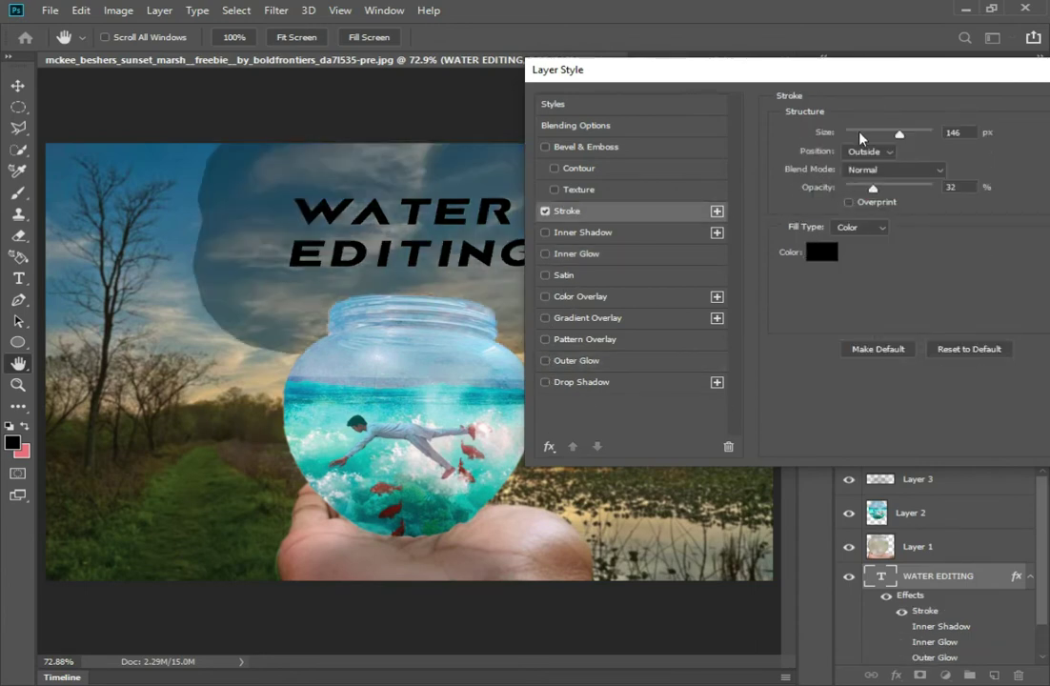
left_click_drag(860, 138, 824, 156)
left_click(821, 251)
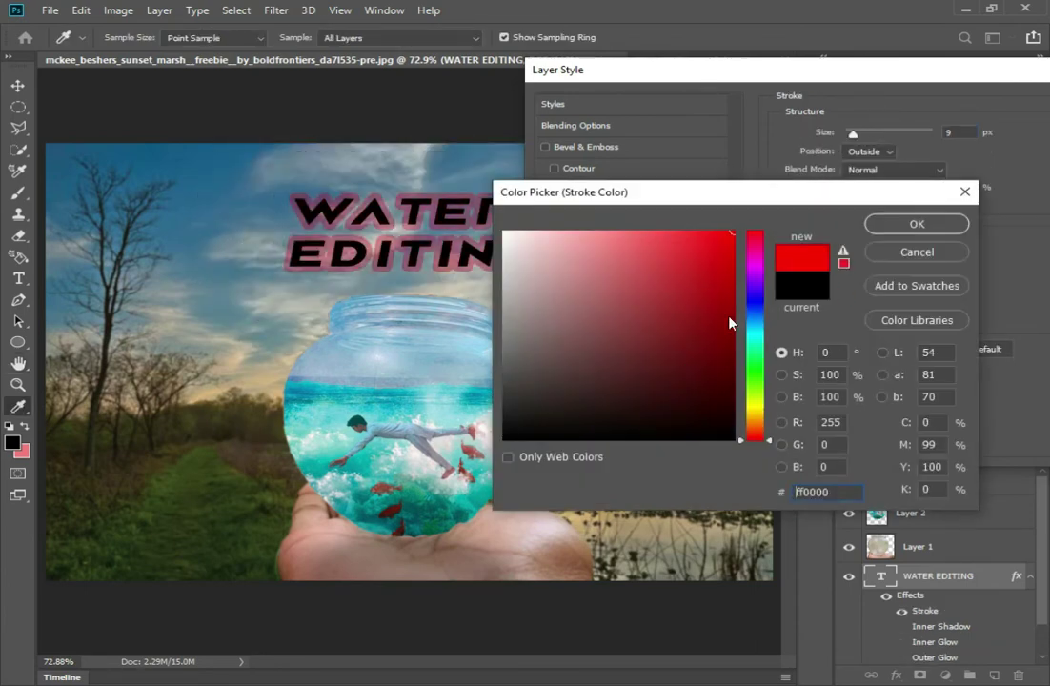
mouse_move(753, 316)
left_mouse_down()
mouse_move(728, 329)
mouse_move(730, 307)
left_mouse_up()
key("Return")
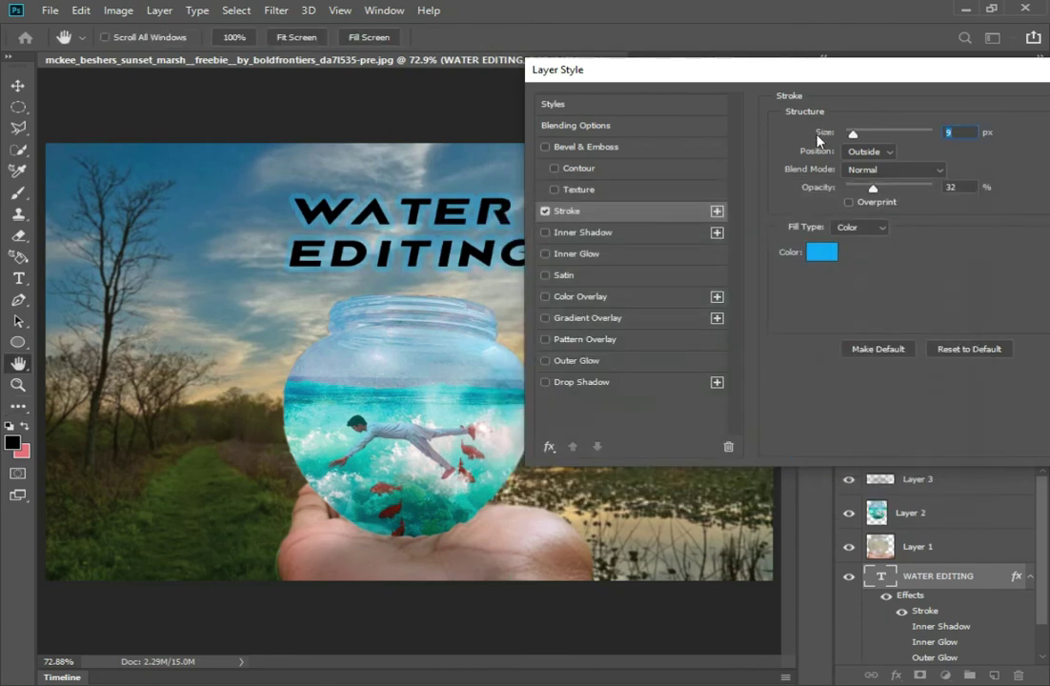
Add a pink preset Gradient Overlay, accept the styles, and begin lower-left text.
left_click(587, 317)
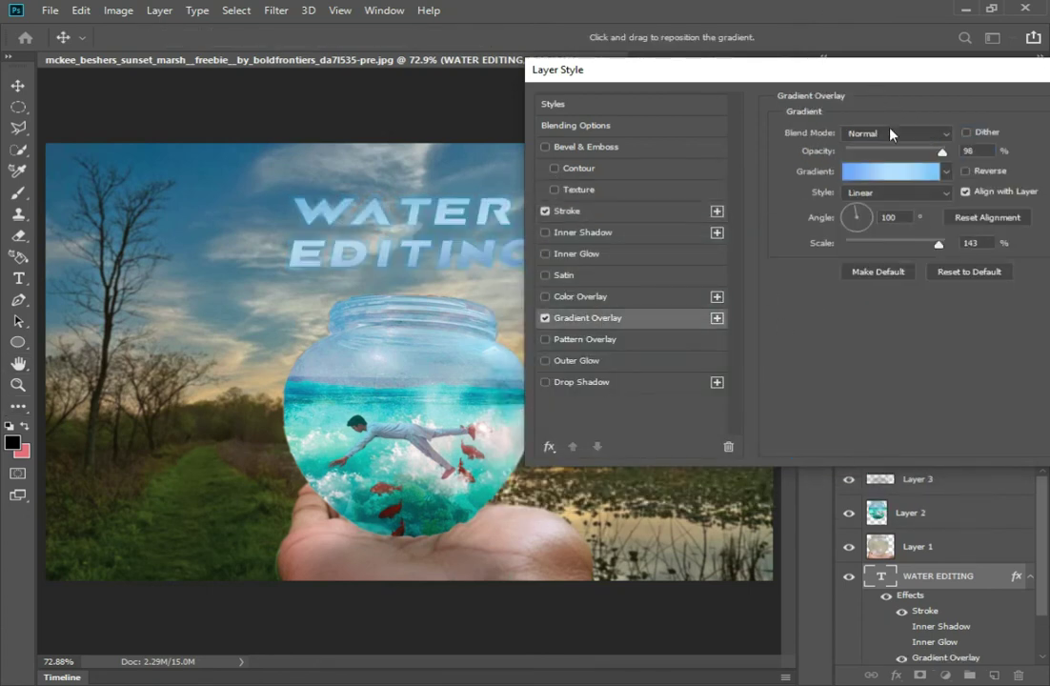
left_click(946, 171)
scroll(794, 274, "down", 3)
double_click(792, 270)
mouse_move(896, 75)
left_mouse_down()
mouse_move(721, 312)
mouse_move(594, 286)
left_mouse_up()
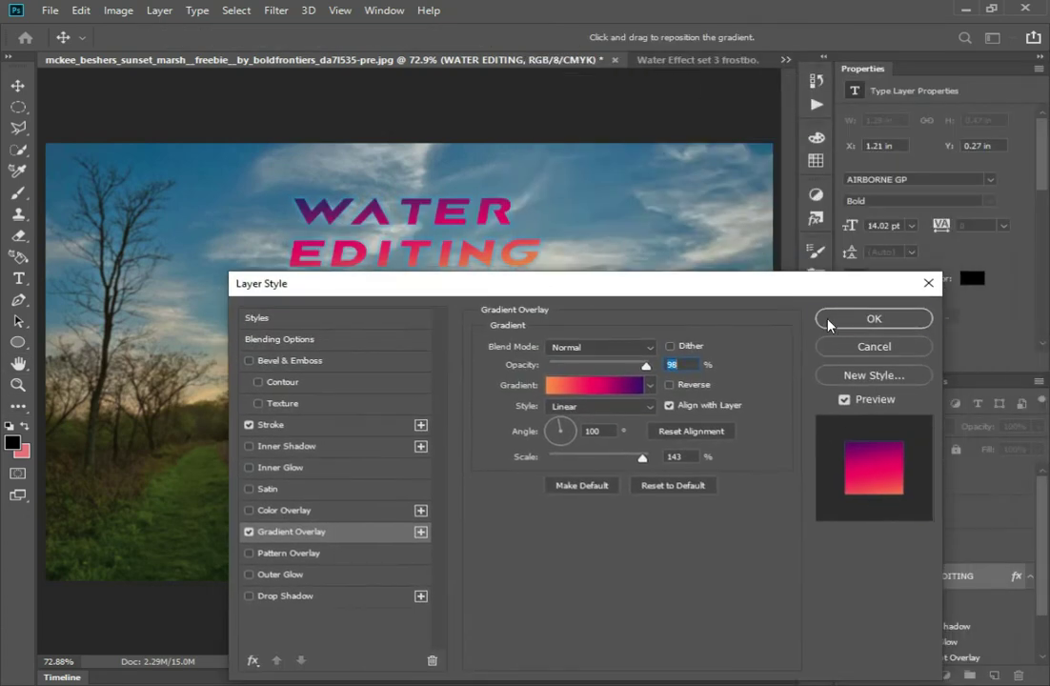
left_click(830, 322)
left_click(86, 552)
Finish the MALAHIM TECH credit text and move it toward the lower-left corner.
type("MALA")
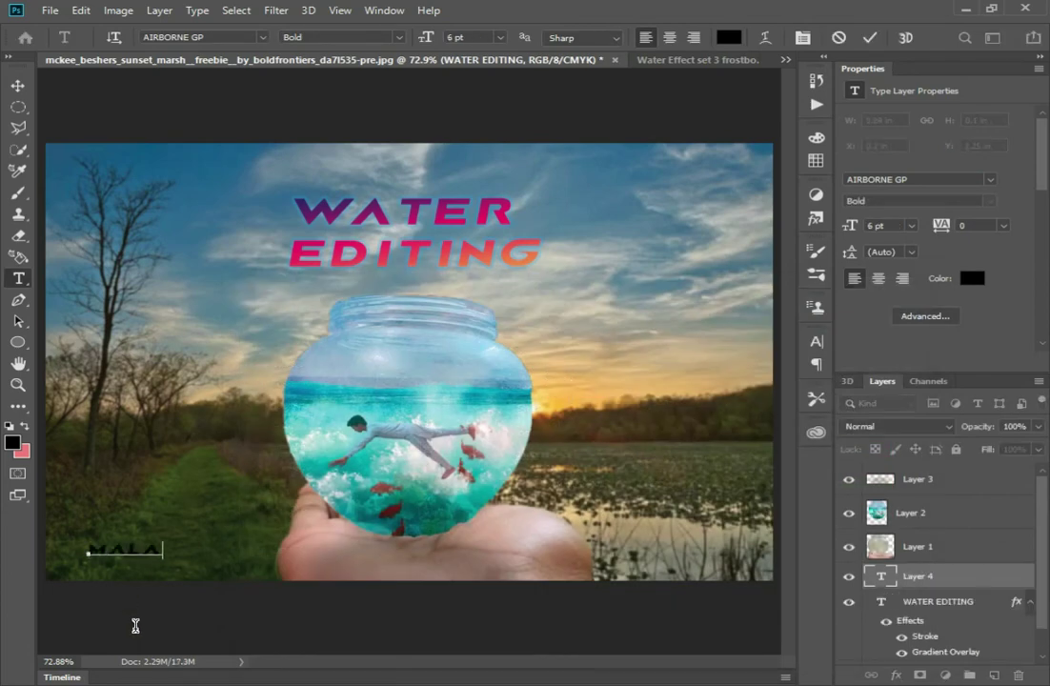
type("HIM TECH")
key("ctrl+Return")
key("v")
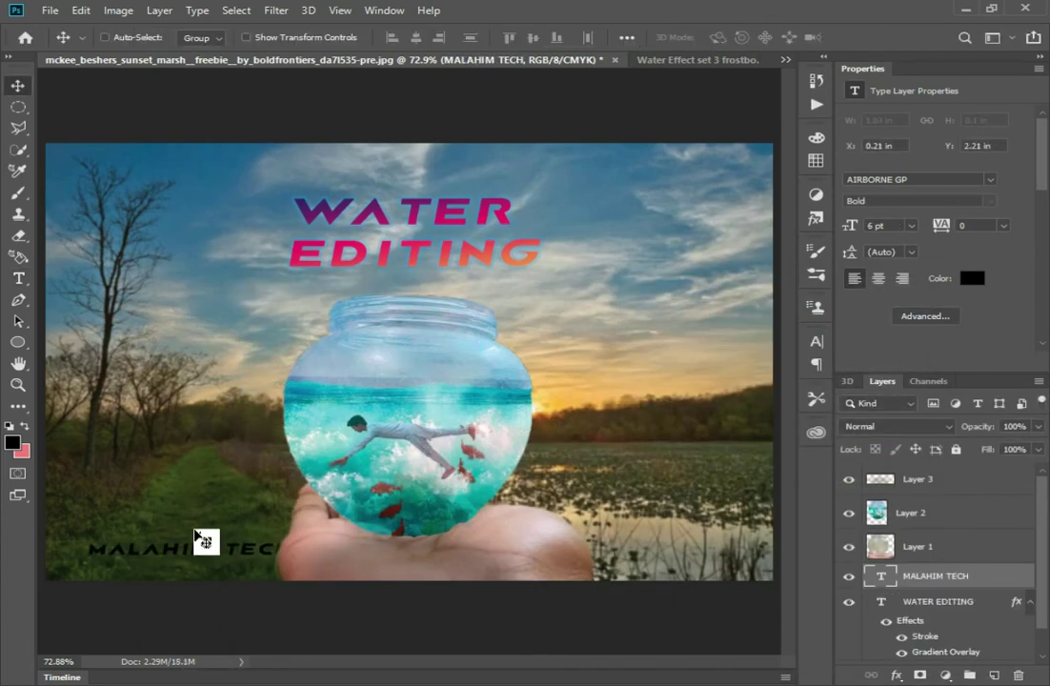
left_click_drag(135, 625, 191, 540)
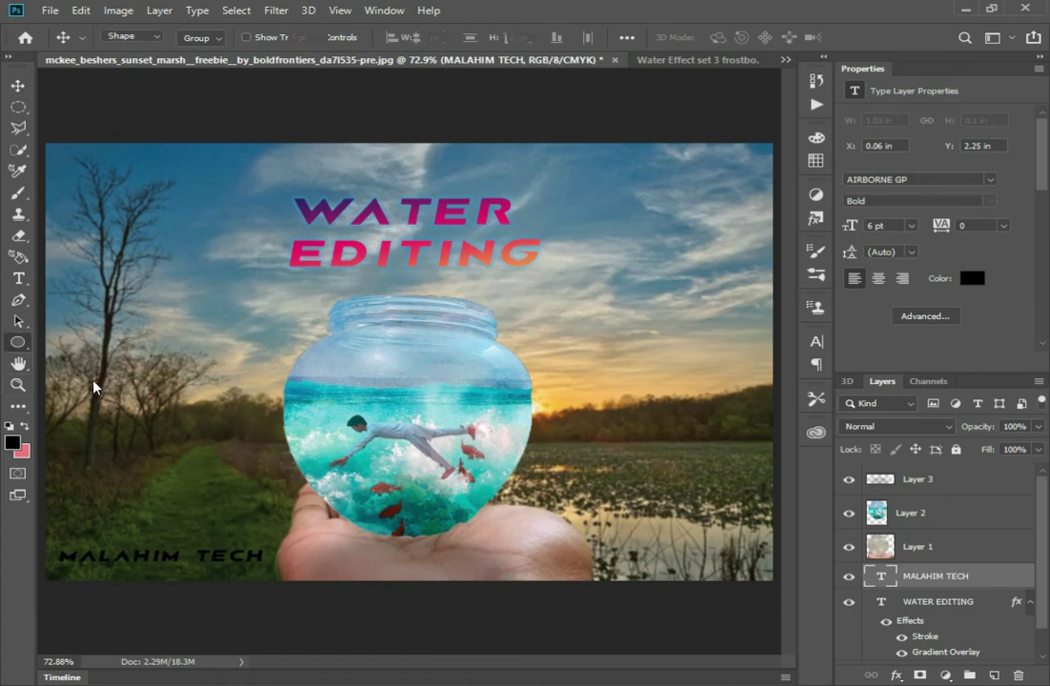
Draw a toothed gear-ring custom shape over the credit text.
left_click(17, 341)
left_click(76, 366)
left_click(739, 37)
scroll(676, 135, "down", 3)
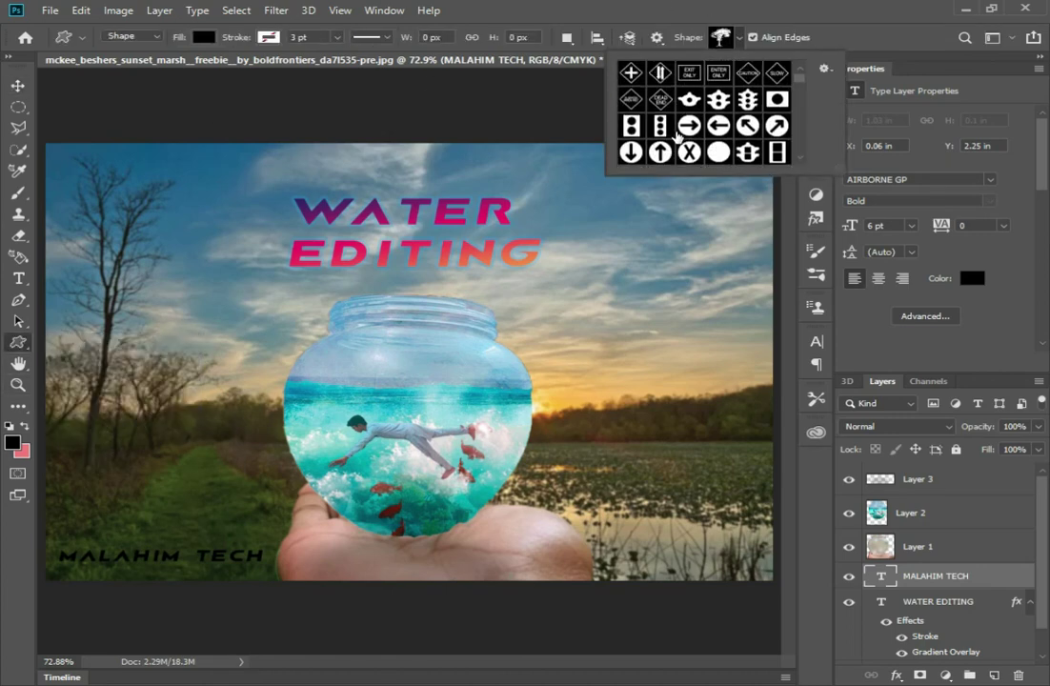
scroll(677, 136, "down", 3)
scroll(676, 135, "down", 3)
scroll(676, 136, "down", 3)
scroll(678, 136, "down", 3)
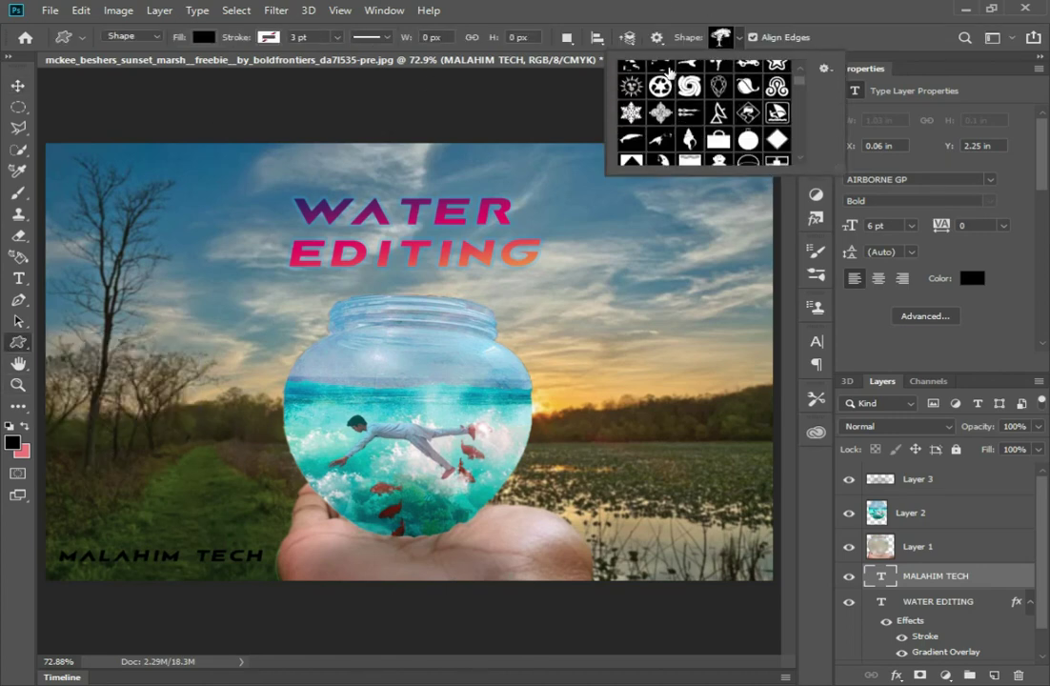
scroll(667, 145, "down", 3)
scroll(666, 145, "down", 3)
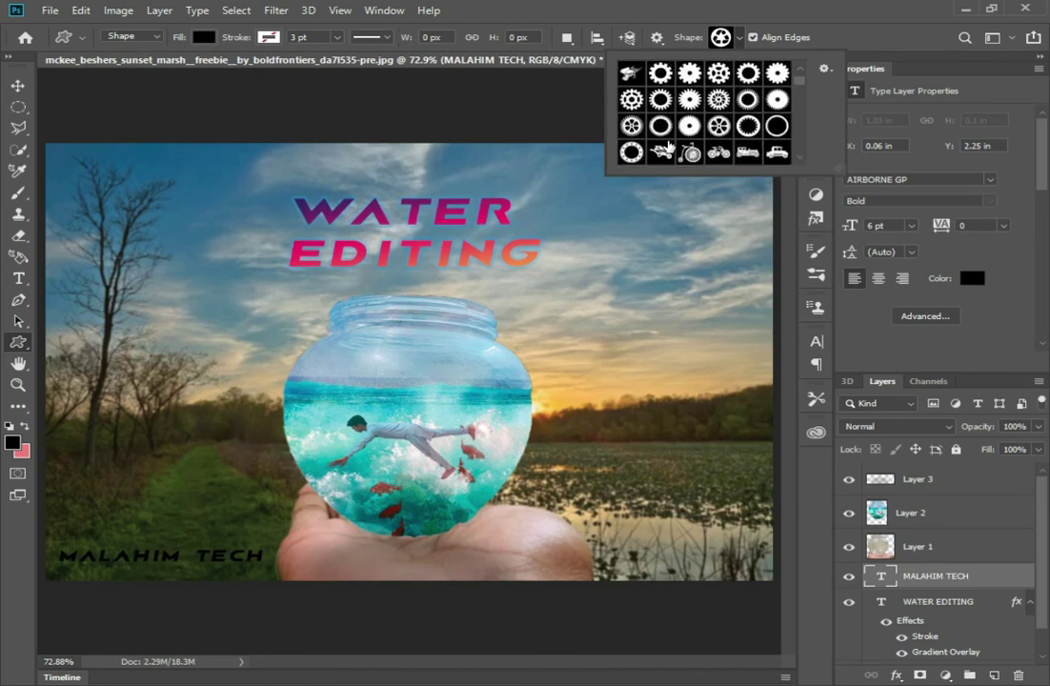
left_click_drag(109, 494, 220, 580)
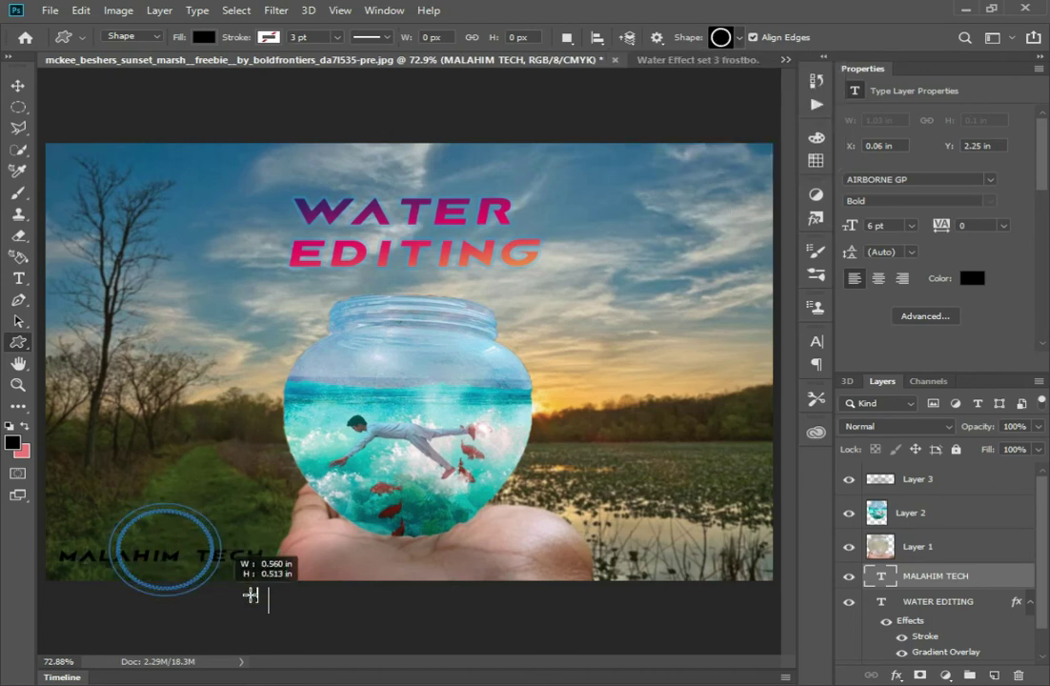
Give the ring shape a bright red Color Overlay.
key("v")
double_click(920, 578)
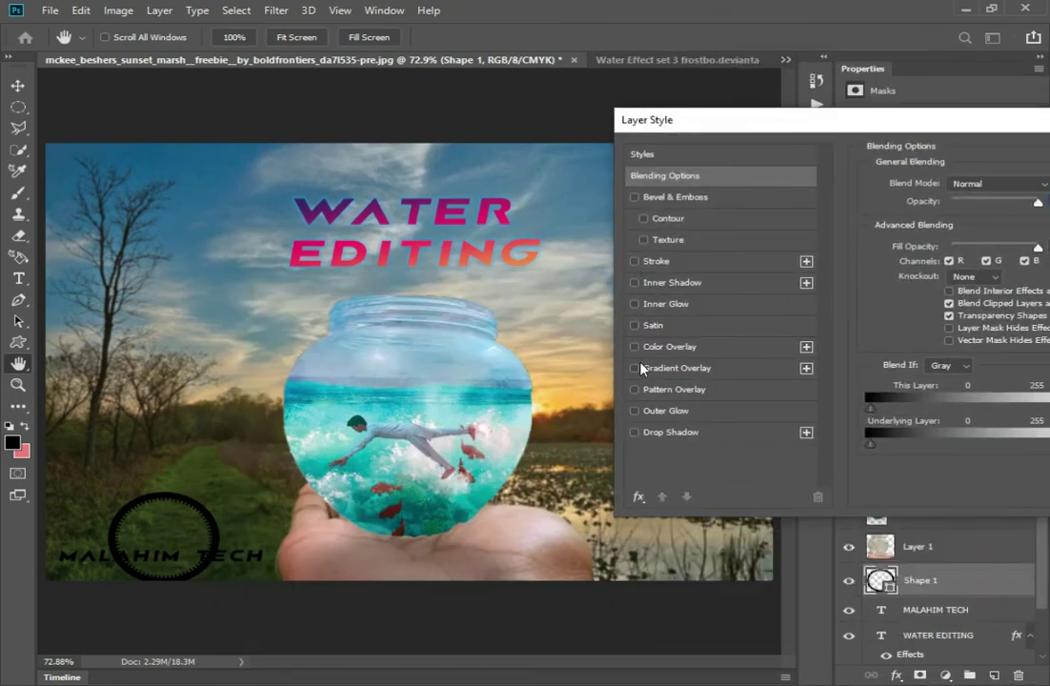
left_click(667, 346)
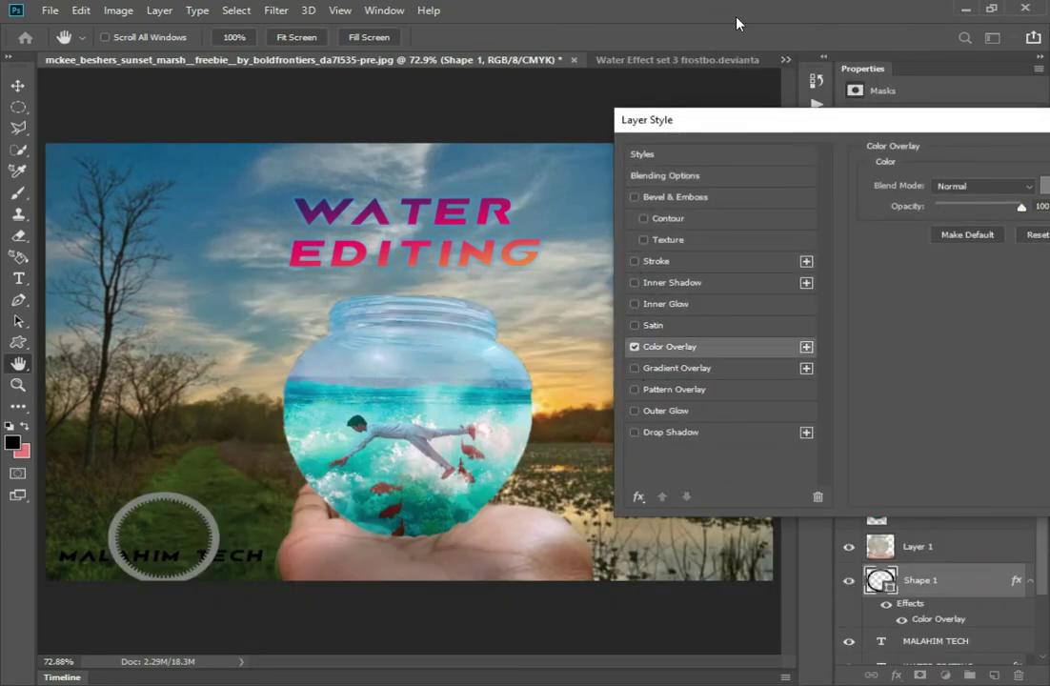
left_click_drag(734, 119, 336, 188)
left_click(656, 251)
left_click(720, 234)
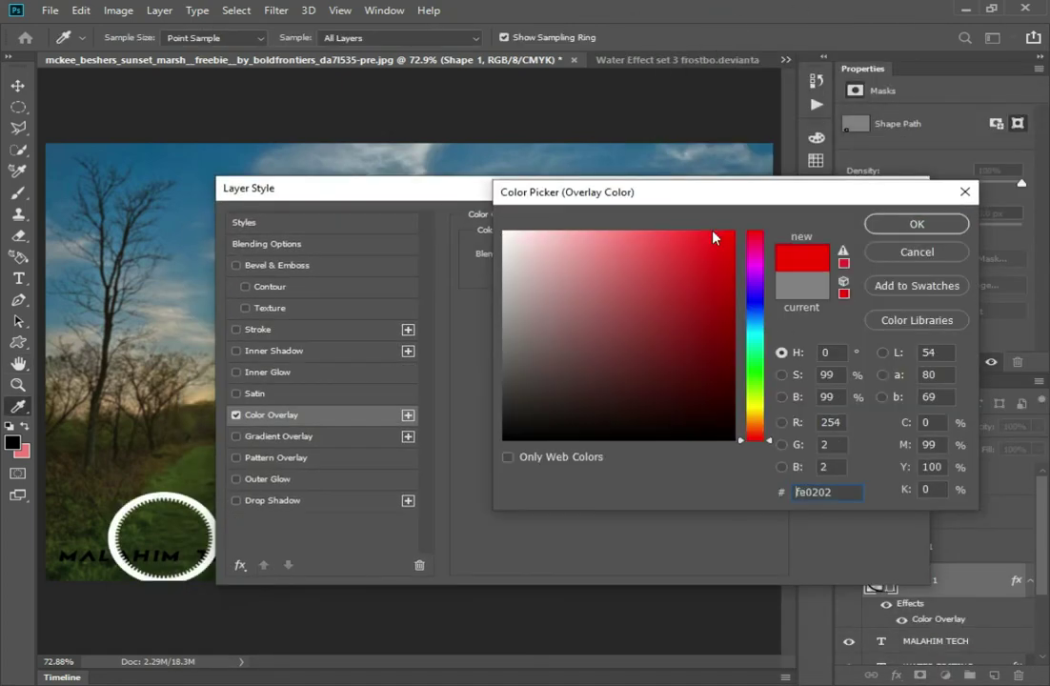
left_click(917, 224)
left_click(862, 223)
Reorder the layers and reshape the red ring into a wider ellipse.
scroll(890, 572, "down", 3)
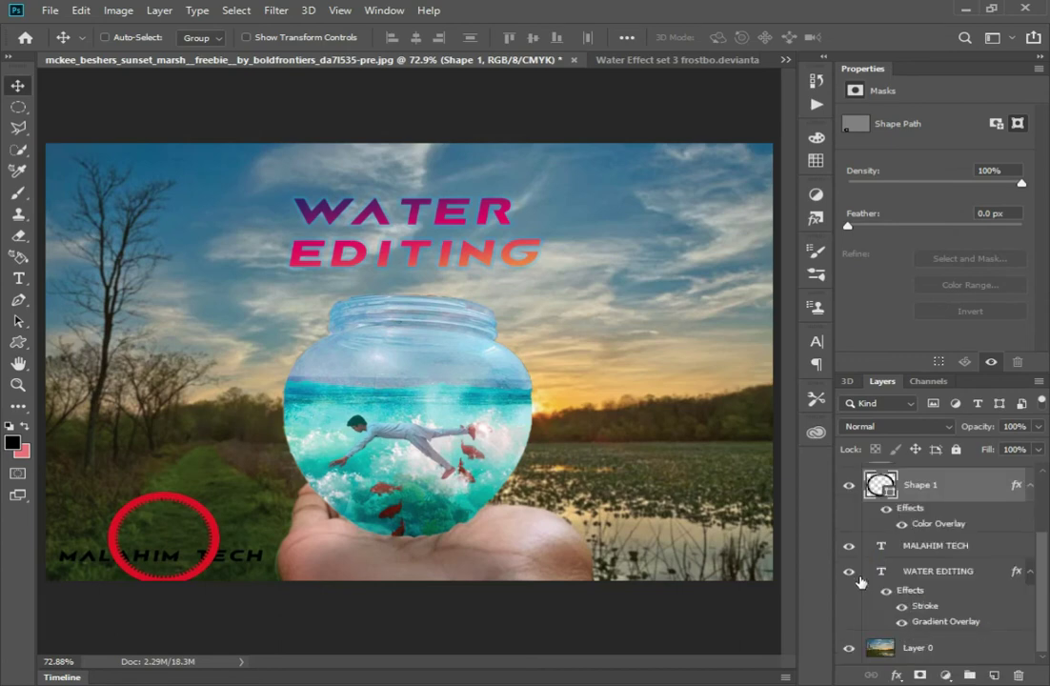
left_click_drag(881, 541, 873, 478)
left_click(914, 510)
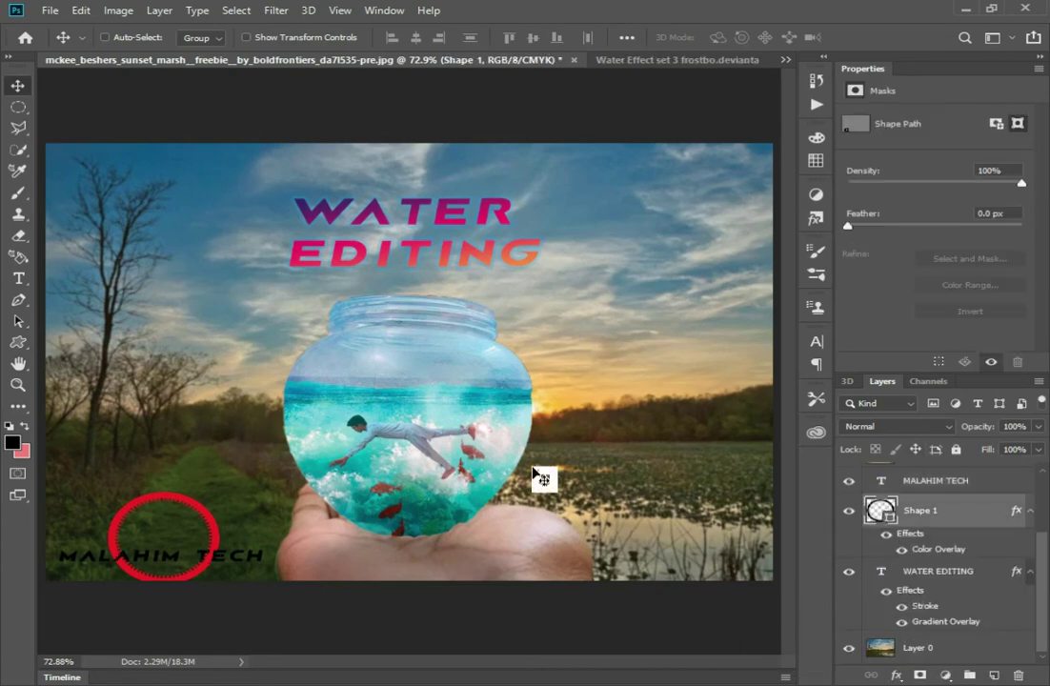
left_click_drag(190, 520, 190, 533)
key("ctrl+t")
left_click_drag(198, 599, 211, 551)
key("Return")
Revert to the taller red ring and move the credit text up into it.
left_click(883, 574)
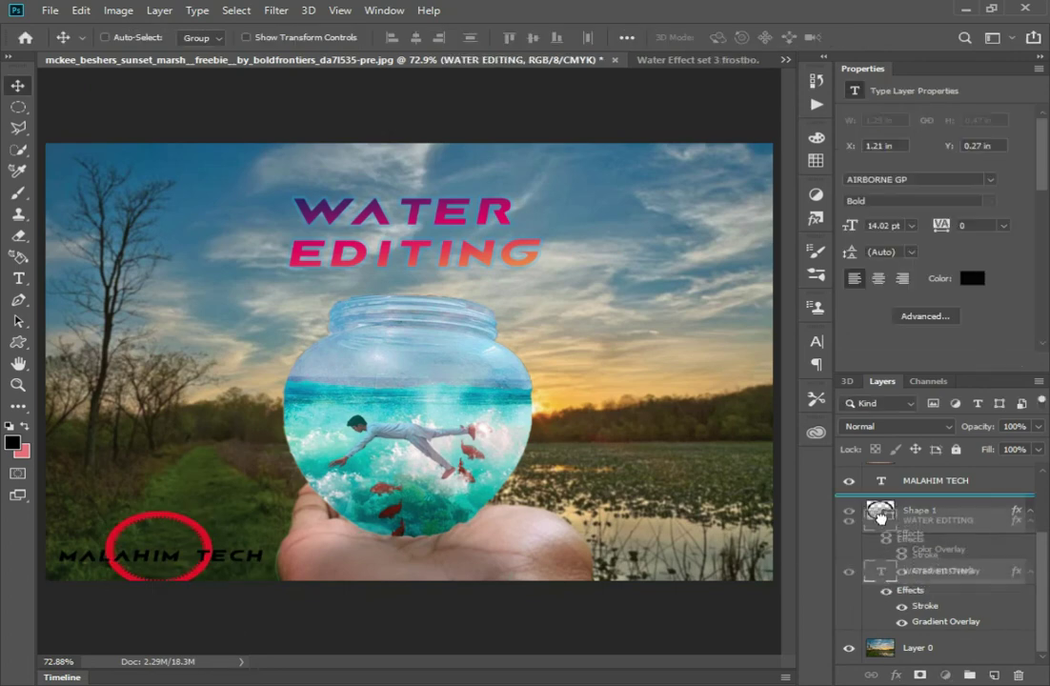
left_click_drag(282, 463, 282, 399)
key("ctrl+z")
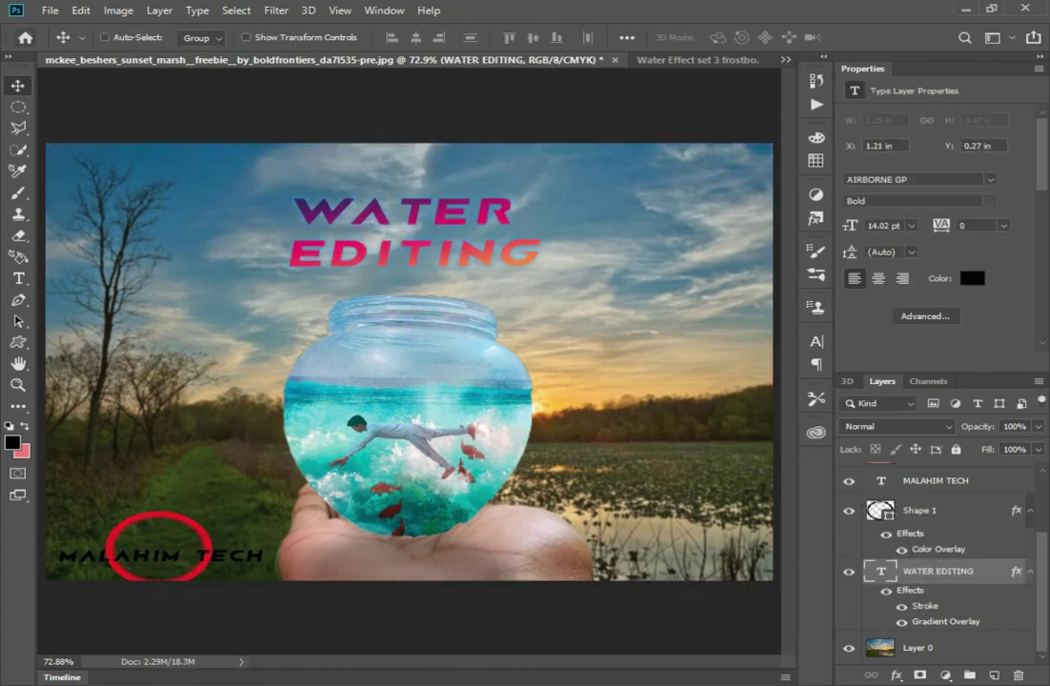
key("ctrl+z")
left_click(936, 480)
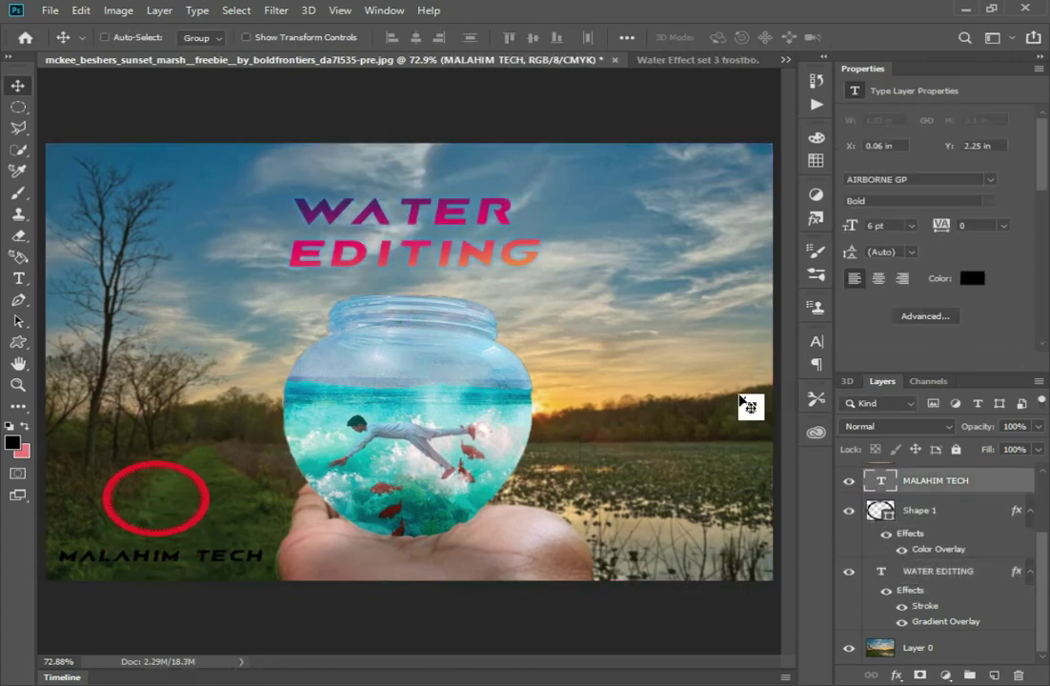
left_click_drag(672, 473, 680, 414)
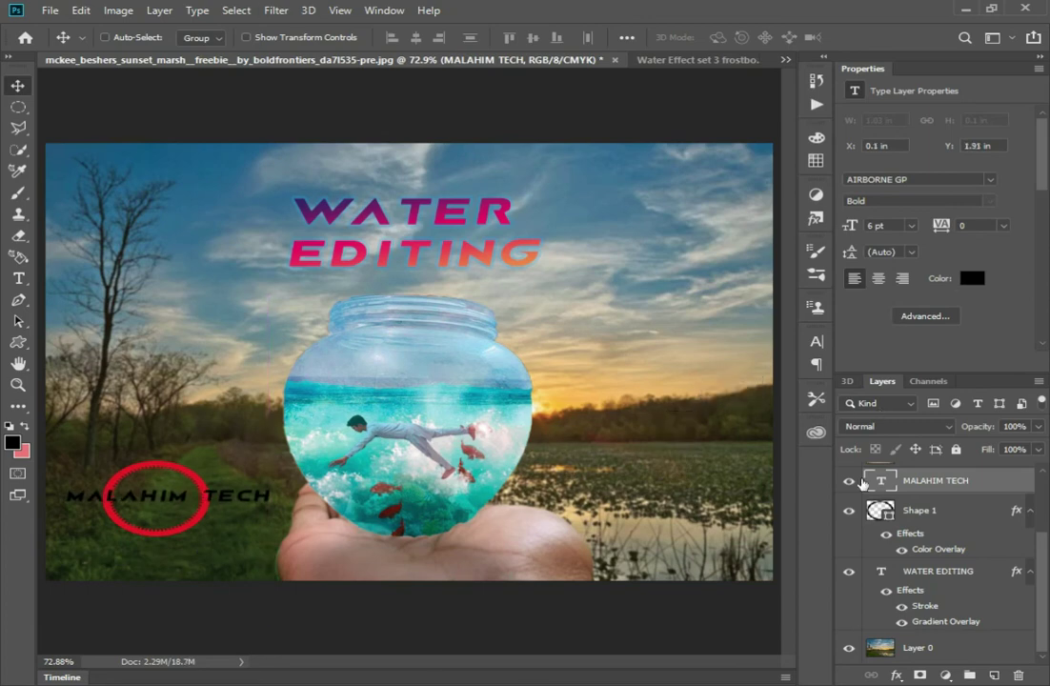
Duplicate the red ring as Shape 1 copy.
left_click(916, 511)
key("ctrl+j")
left_click_drag(294, 501, 299, 488)
Shrink the ring copy to about half size over the credit, keeping the text on top.
key("ctrl+t")
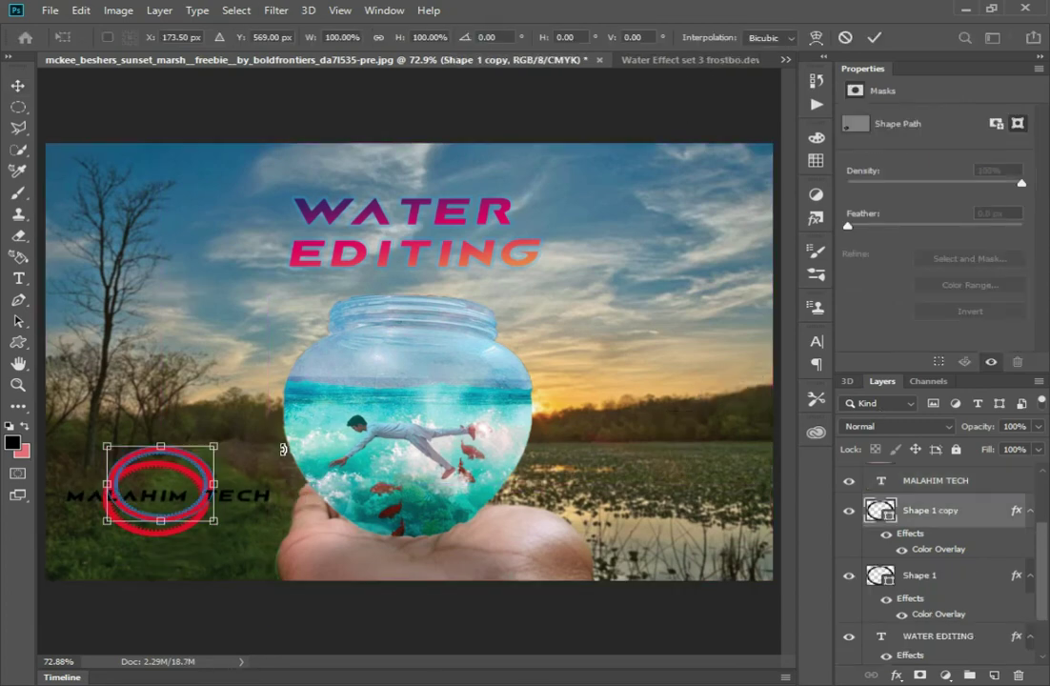
left_click_drag(219, 443, 195, 448)
mouse_move(162, 496)
left_mouse_down()
mouse_move(130, 502)
mouse_move(232, 499)
left_mouse_up()
key("Return")
key("ctrl+bracketright")
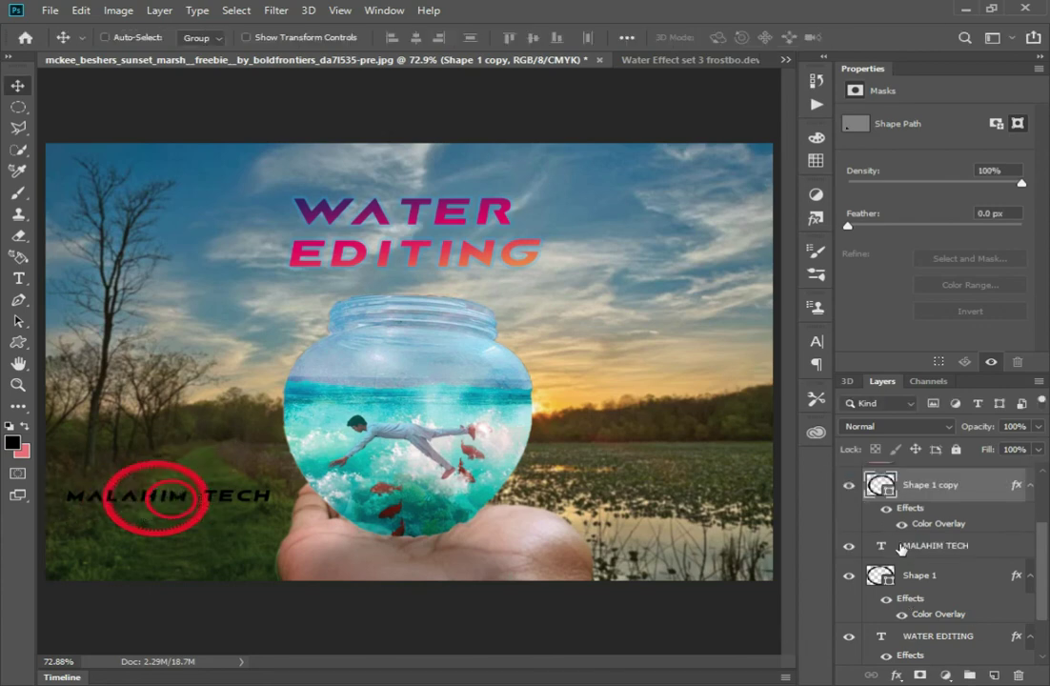
left_click_drag(900, 548, 900, 476)
Give the small ring a bright blue Color Overlay at 34% opacity.
double_click(963, 511)
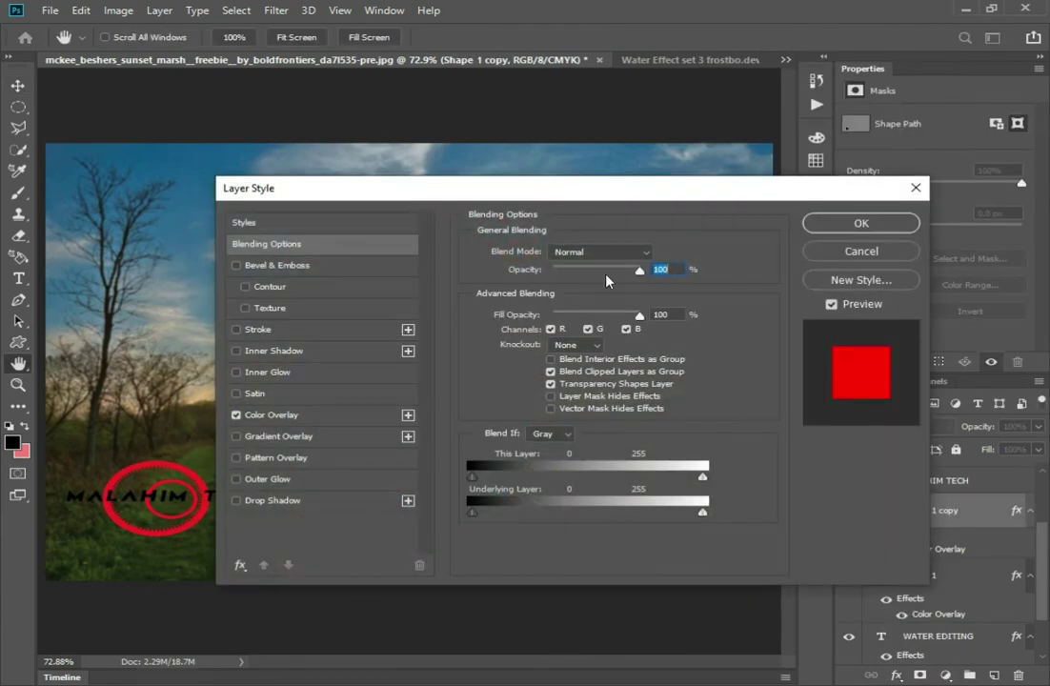
left_click(349, 416)
left_click(657, 251)
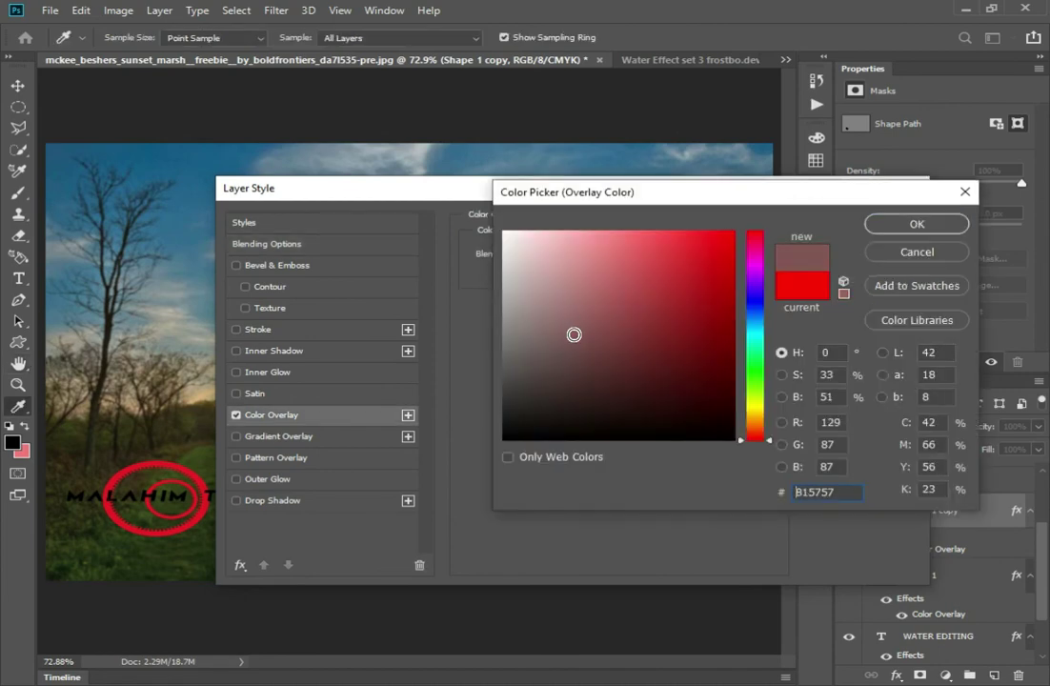
left_click(622, 396)
left_click(742, 303)
left_click(732, 234)
left_click(916, 224)
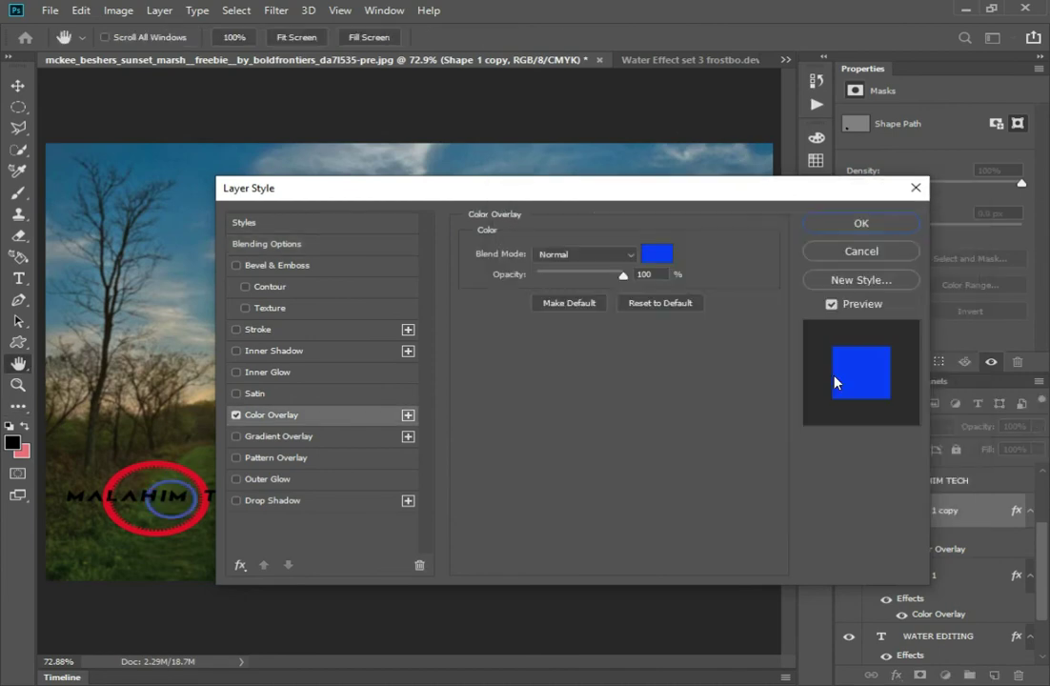
left_click_drag(623, 276, 589, 277)
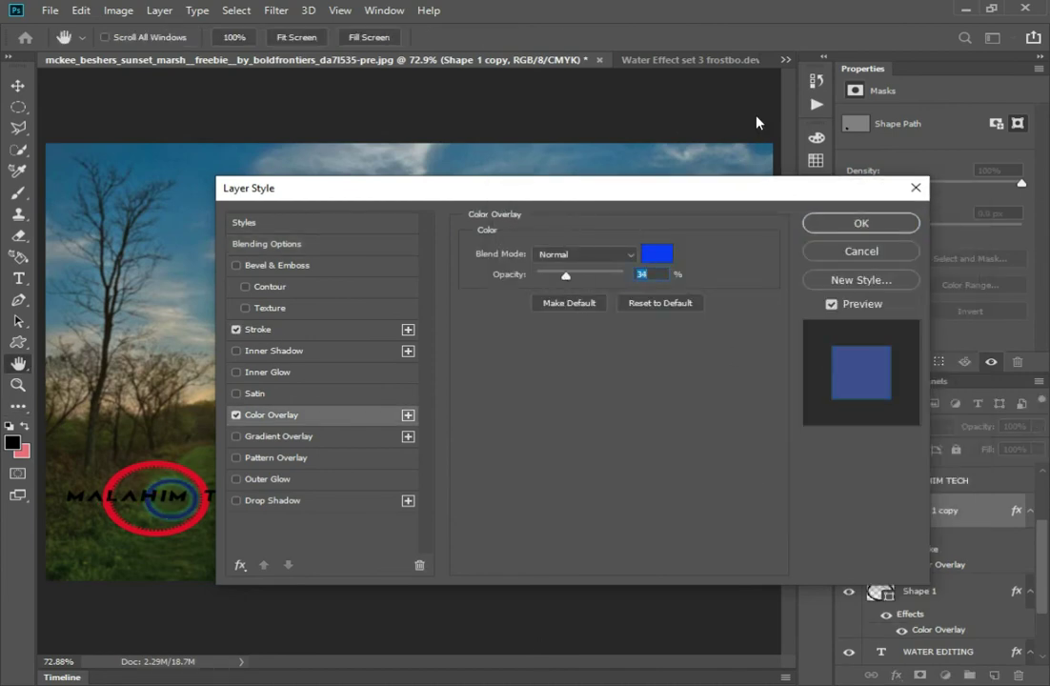
key("Return")
Narrow the red ring around the credit text.
left_click(917, 591)
key("ctrl+t")
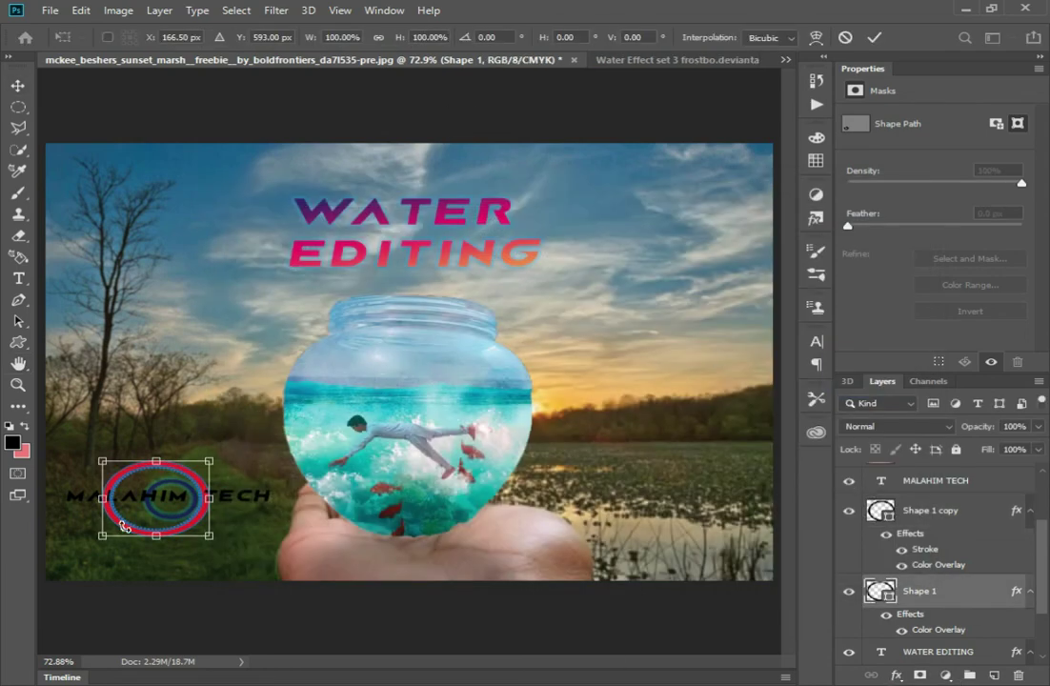
left_click_drag(95, 455, 113, 457)
key("Return")
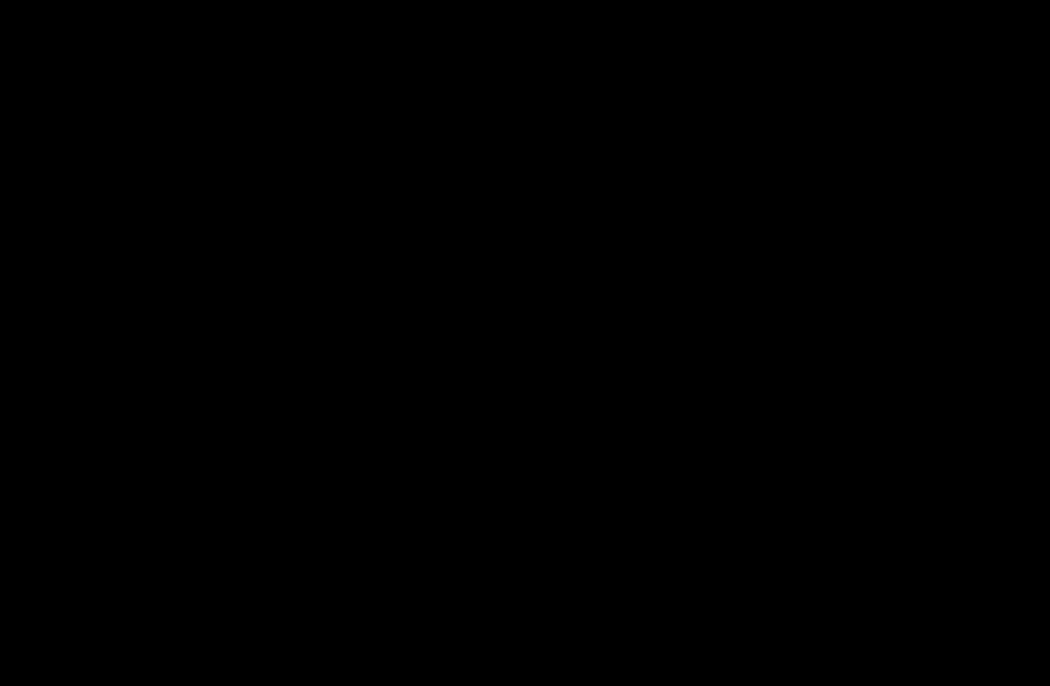